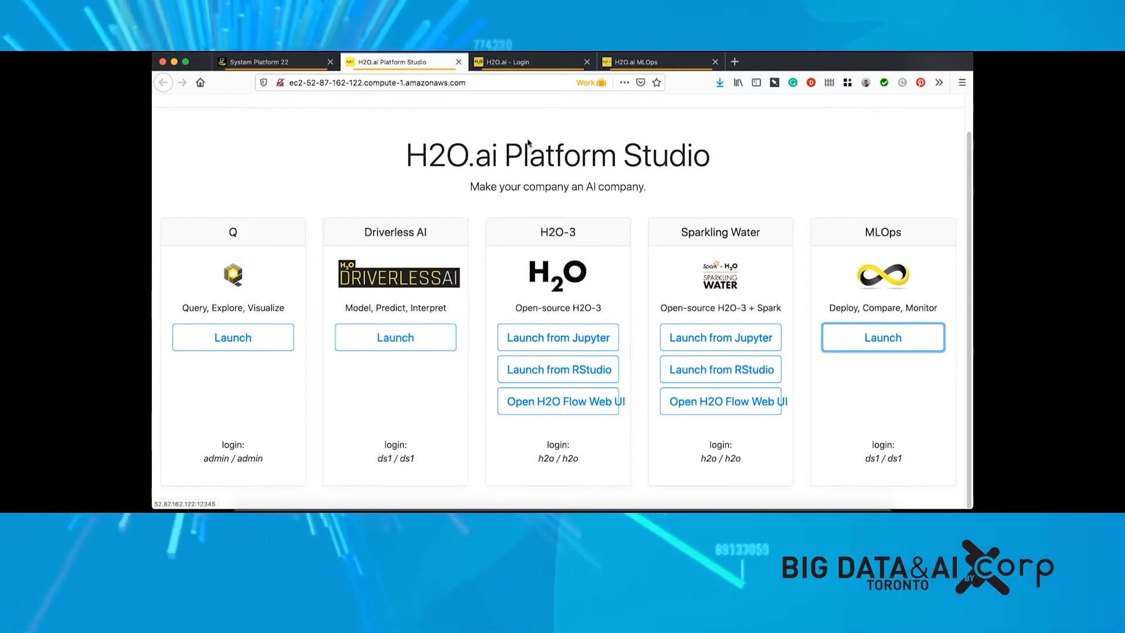
- Switch to the Driverless AI login page and log in with OpenID
{"action": "left_click", "coordinate": [556, 63]}
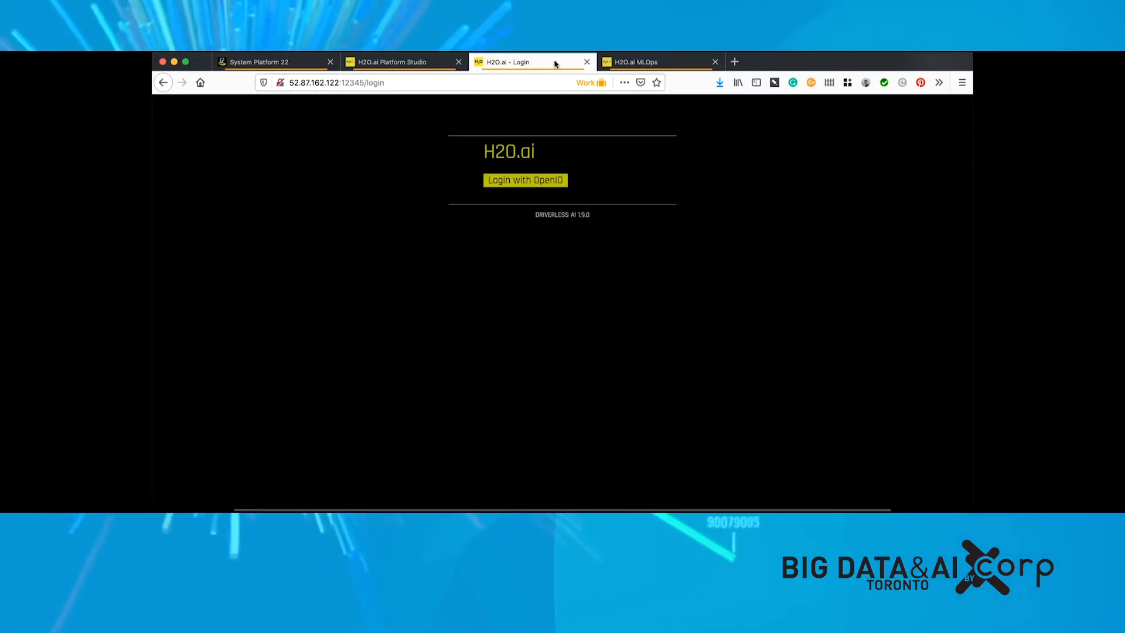
{"action": "left_click", "coordinate": [549, 182]}
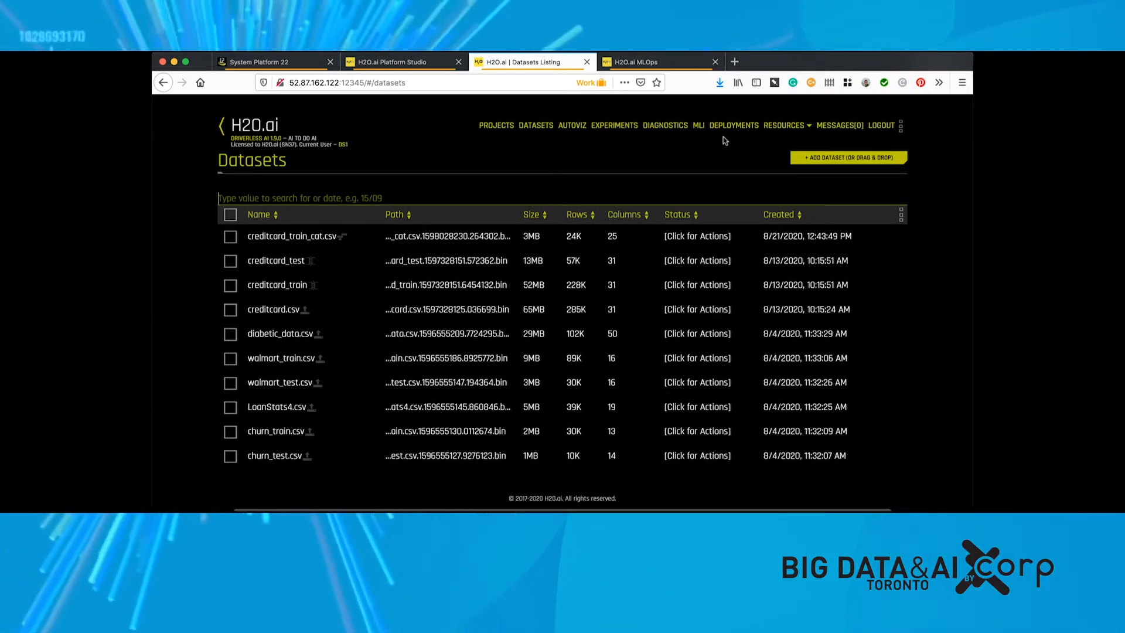
{"action": "left_click", "coordinate": [785, 124]}
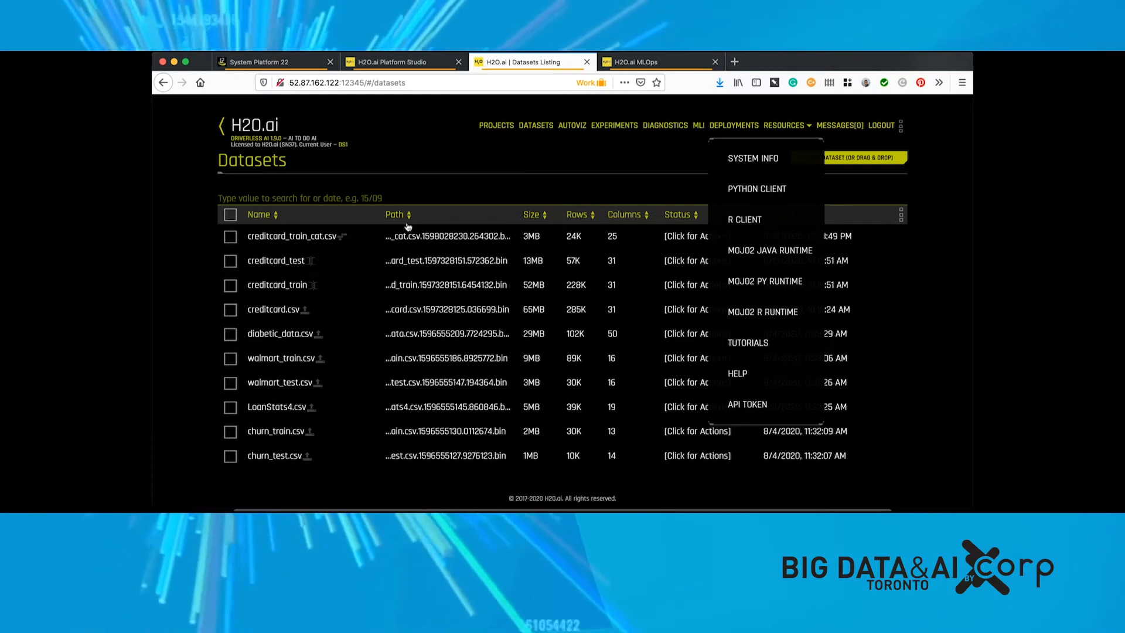
{"action": "left_click", "coordinate": [551, 141]}
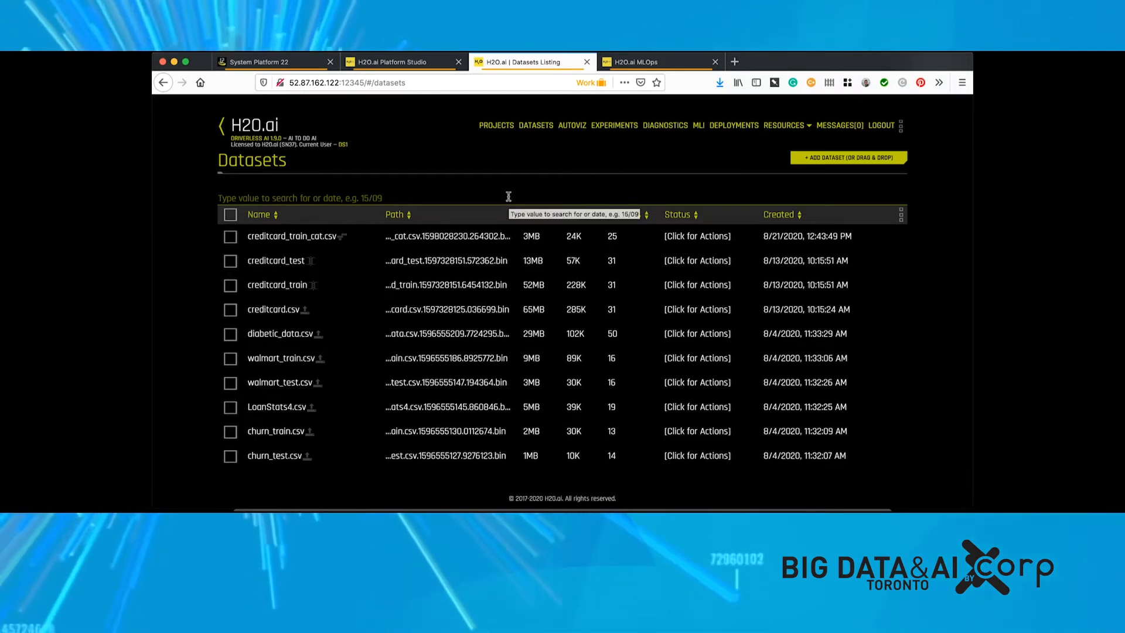
- Open the details of creditcard_train_cat.csv and examine the column statistics from ID through DEFAULT_PAYMENT_NEXT_MONTH
{"action": "left_click", "coordinate": [448, 241]}
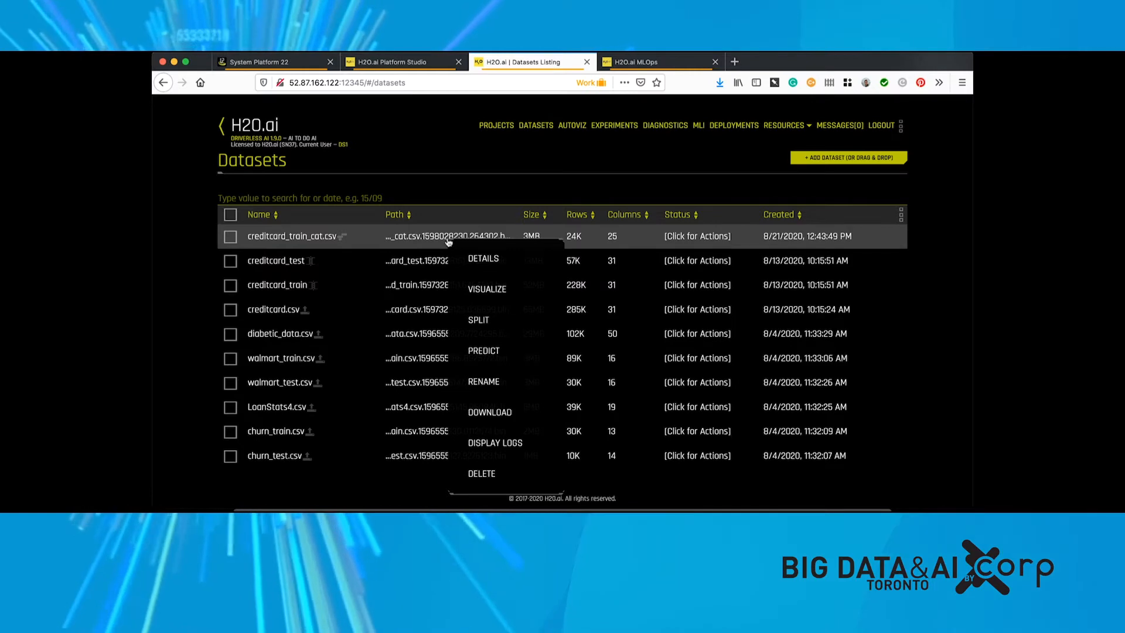
{"action": "left_click", "coordinate": [485, 261]}
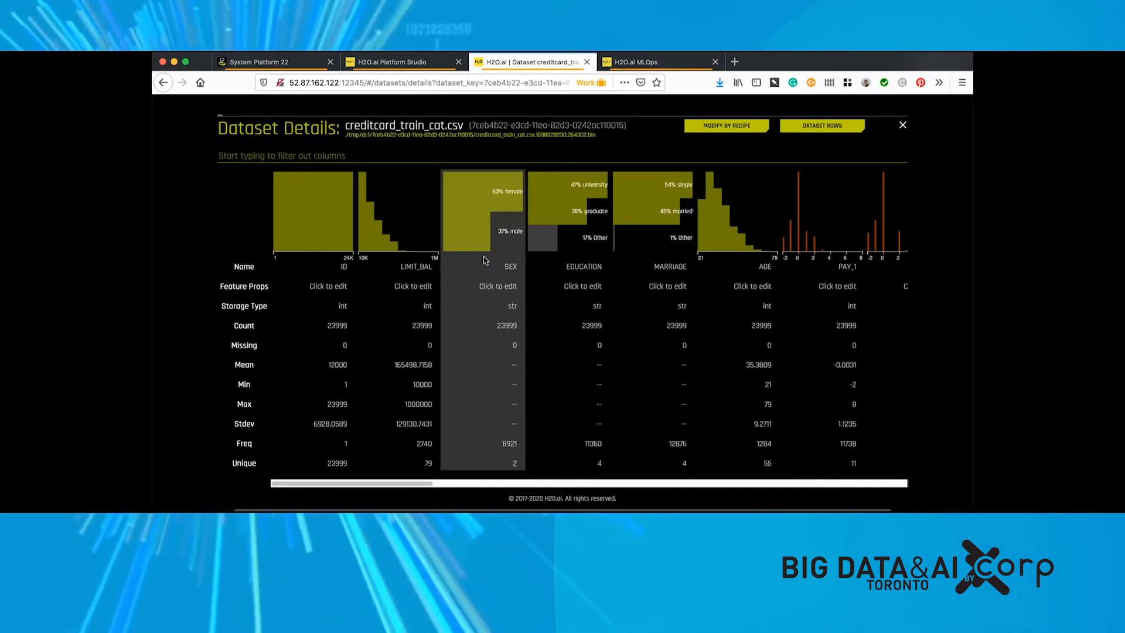
{"action": "mouse_move", "coordinate": [333, 241]}
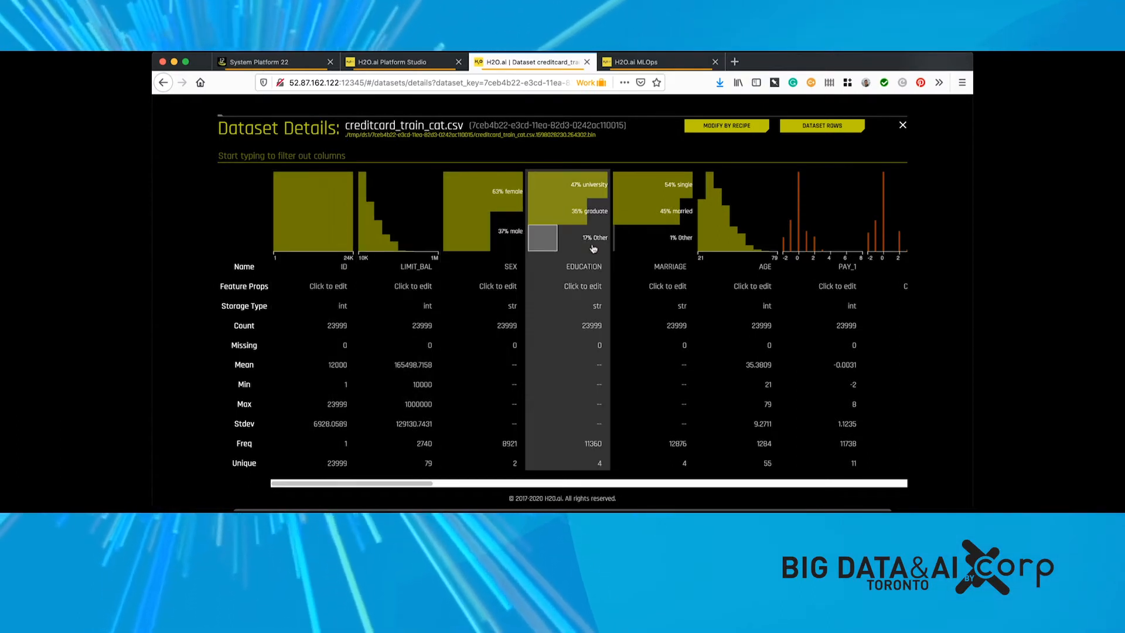
{"action": "scroll", "coordinate": [764, 260], "scroll_direction": "right", "scroll_amount": 5}
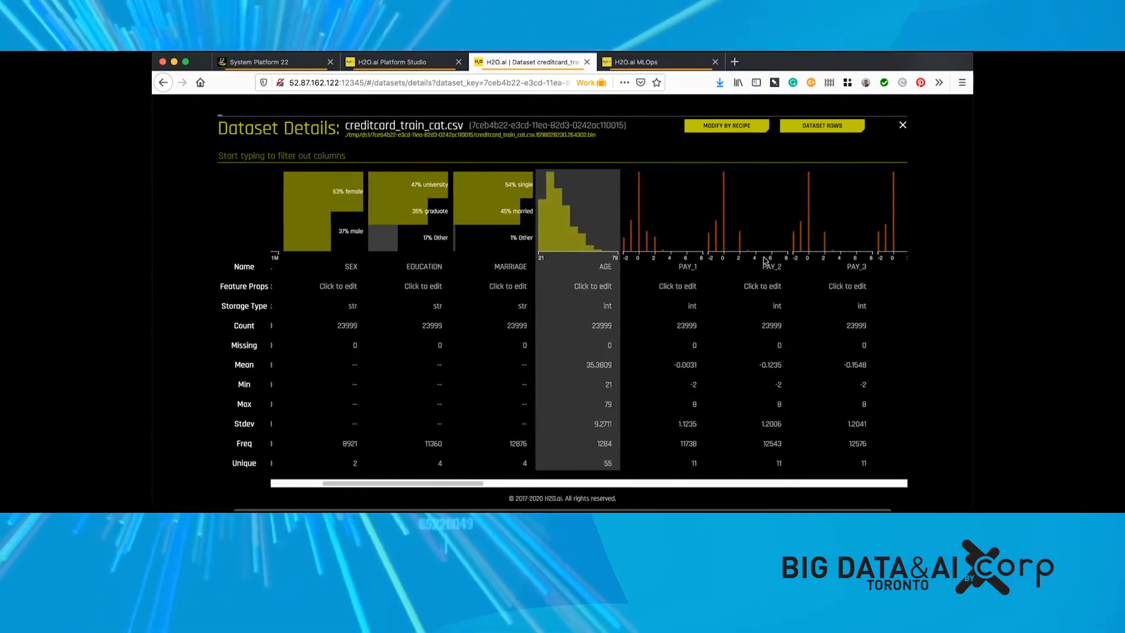
{"action": "scroll", "coordinate": [764, 261], "scroll_direction": "right", "scroll_amount": 8}
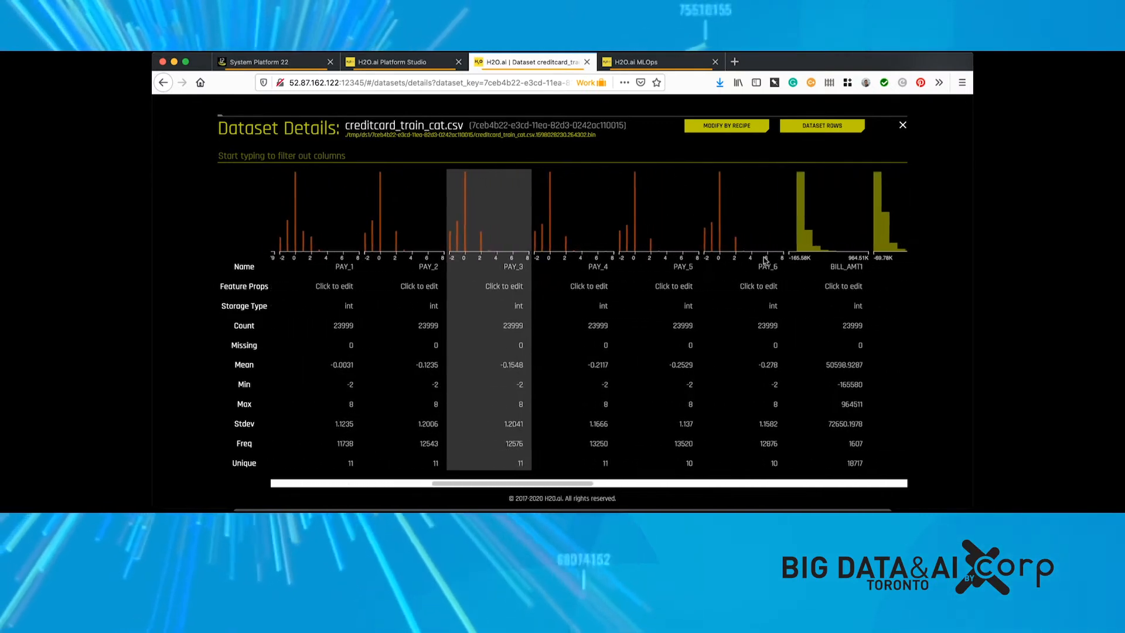
{"action": "scroll", "coordinate": [764, 261], "scroll_direction": "right", "scroll_amount": 8}
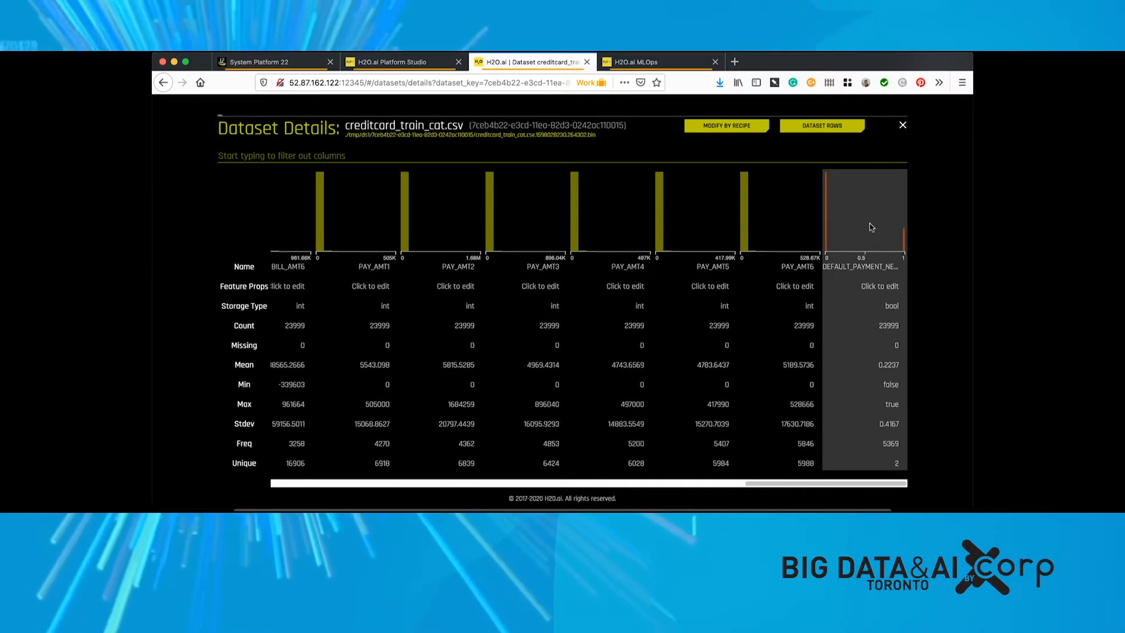
{"action": "mouse_move", "coordinate": [870, 224]}
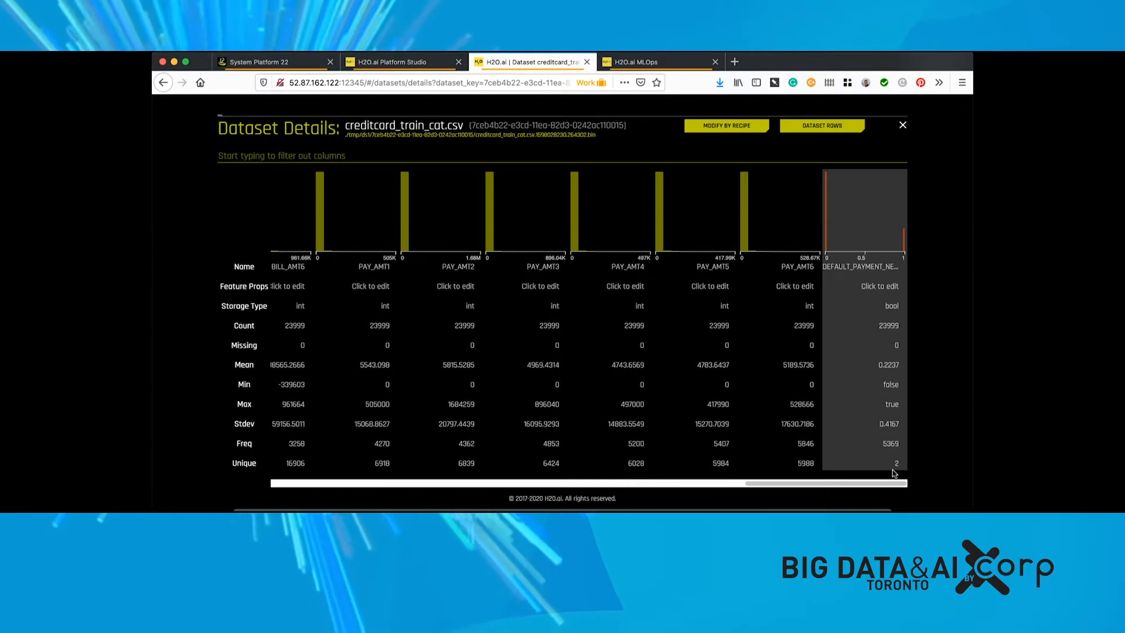
{"action": "mouse_move", "coordinate": [894, 473]}
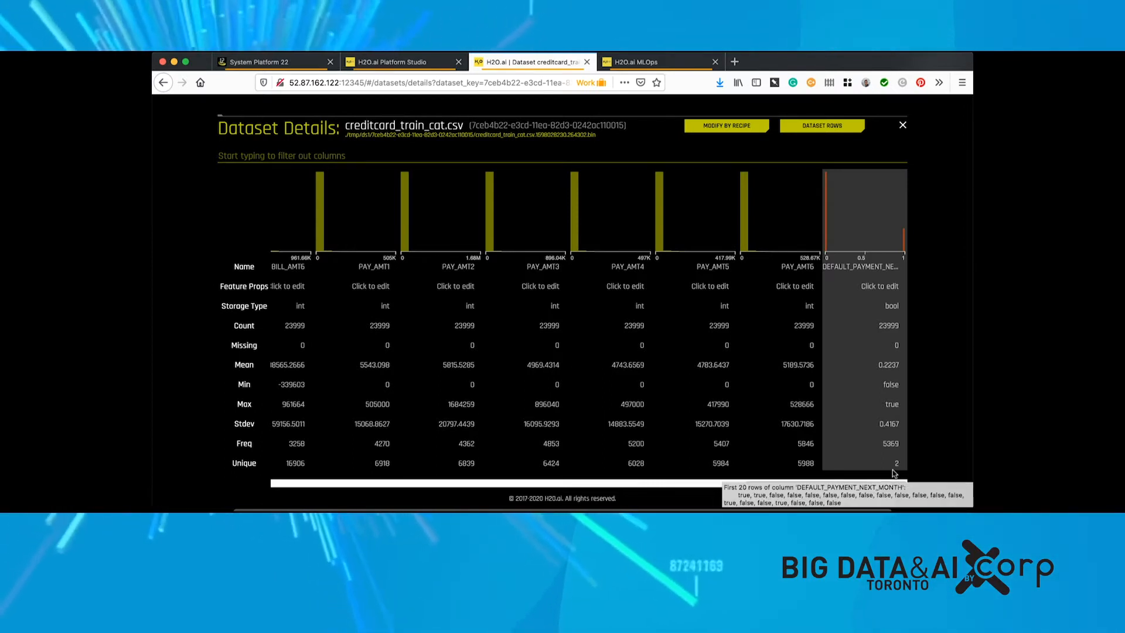
- View the rows of creditcard_train_cat.csv and inspect its live code modification editor, leaving both without applying changes
{"action": "left_click", "coordinate": [832, 129]}
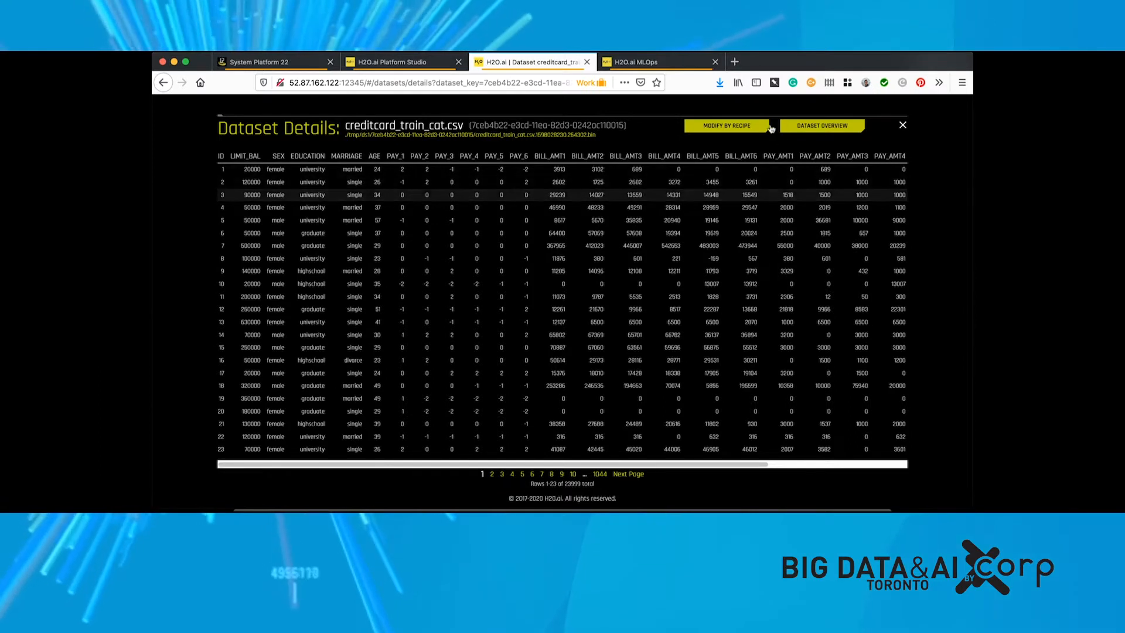
{"action": "left_click", "coordinate": [736, 126]}
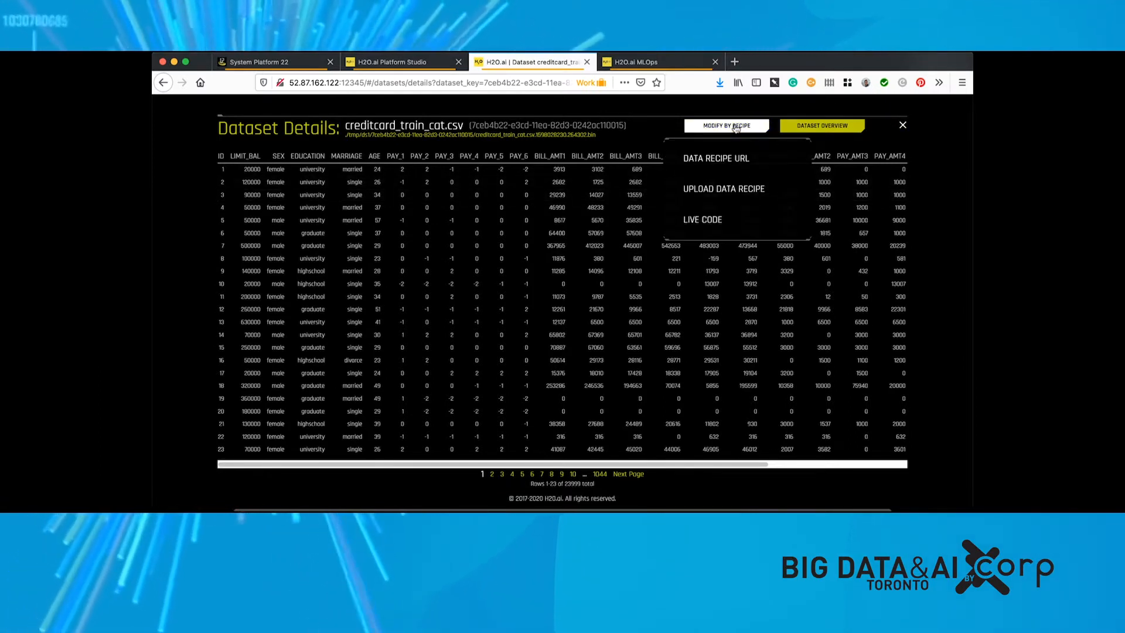
{"action": "left_click", "coordinate": [710, 220]}
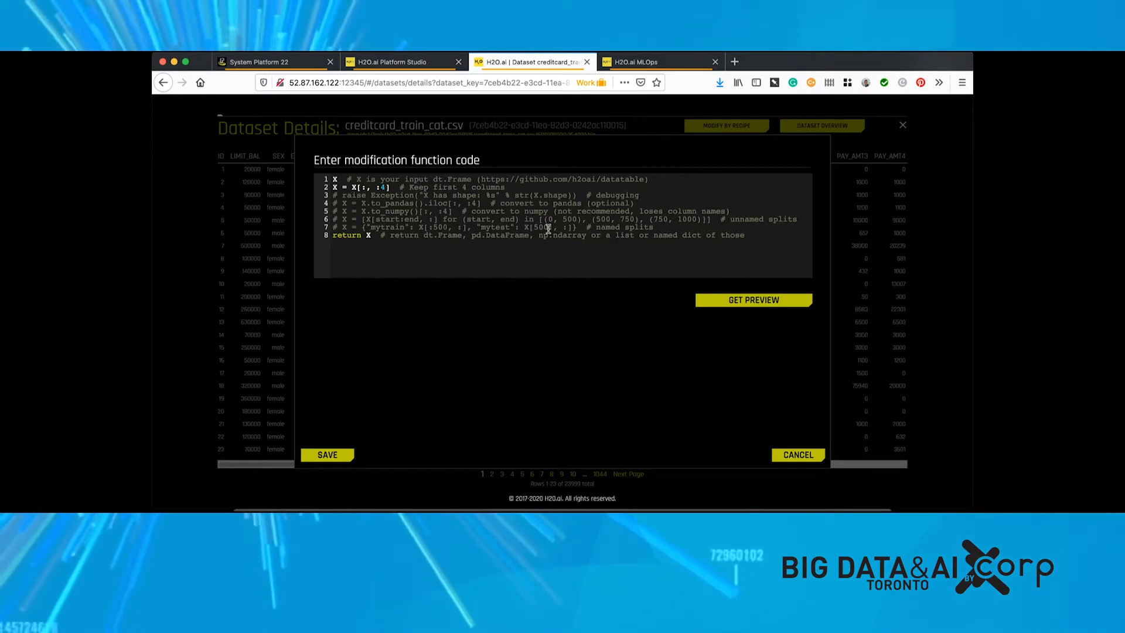
{"action": "left_click", "coordinate": [796, 456]}
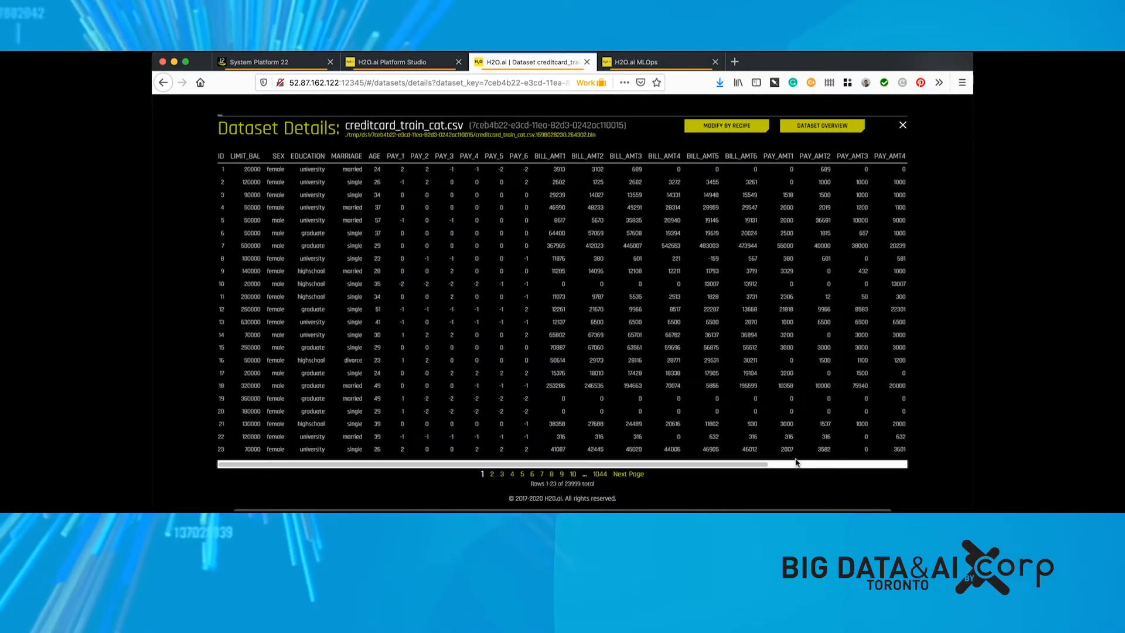
{"action": "left_click", "coordinate": [903, 126]}
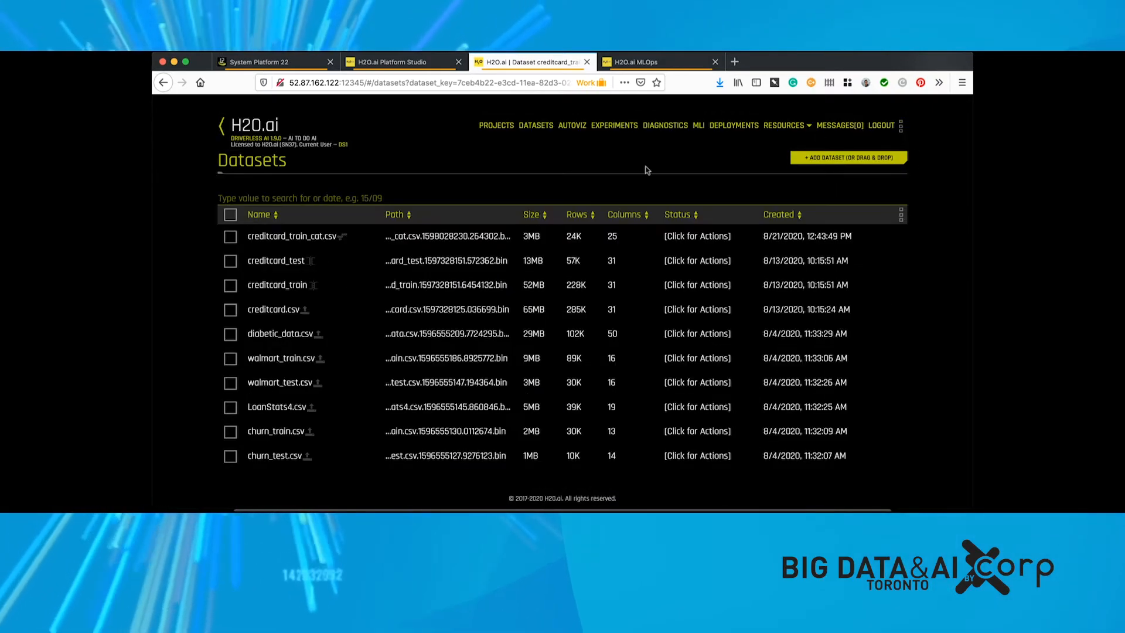
- Generate the automatic visualizations for creditcard_train_cat.csv and open them
{"action": "left_click", "coordinate": [492, 239]}
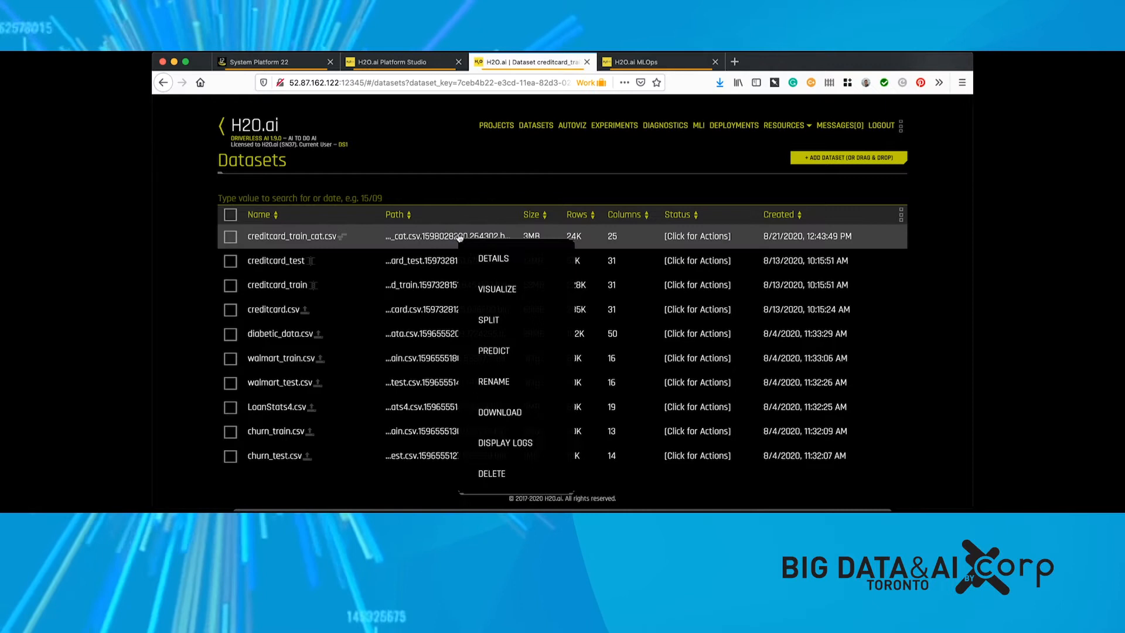
{"action": "left_click", "coordinate": [475, 287]}
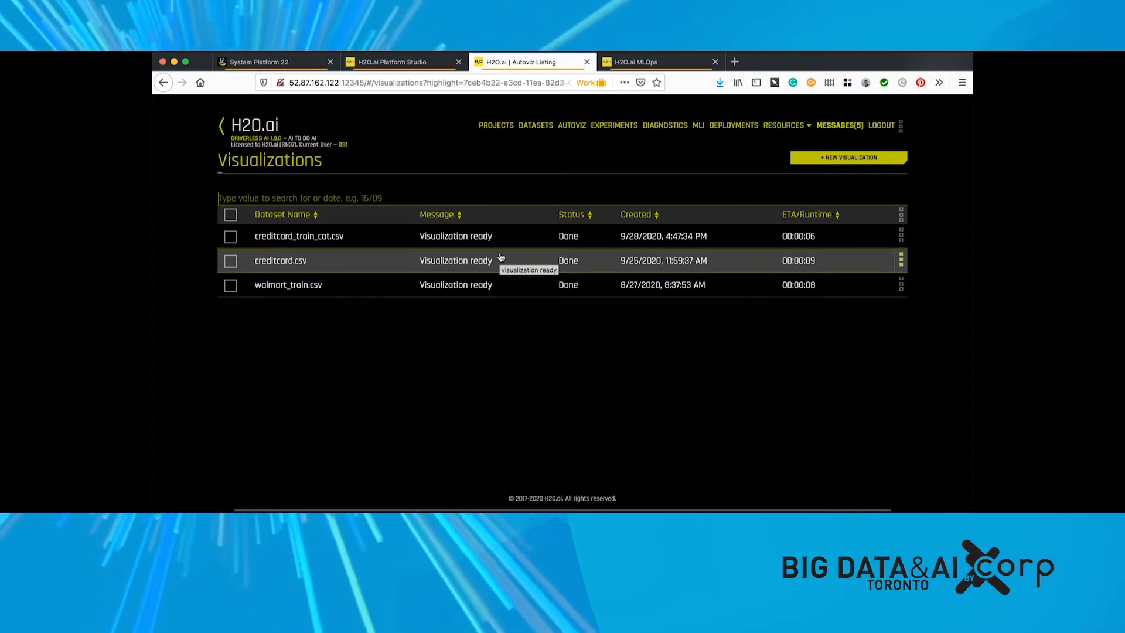
{"action": "left_click", "coordinate": [498, 244]}
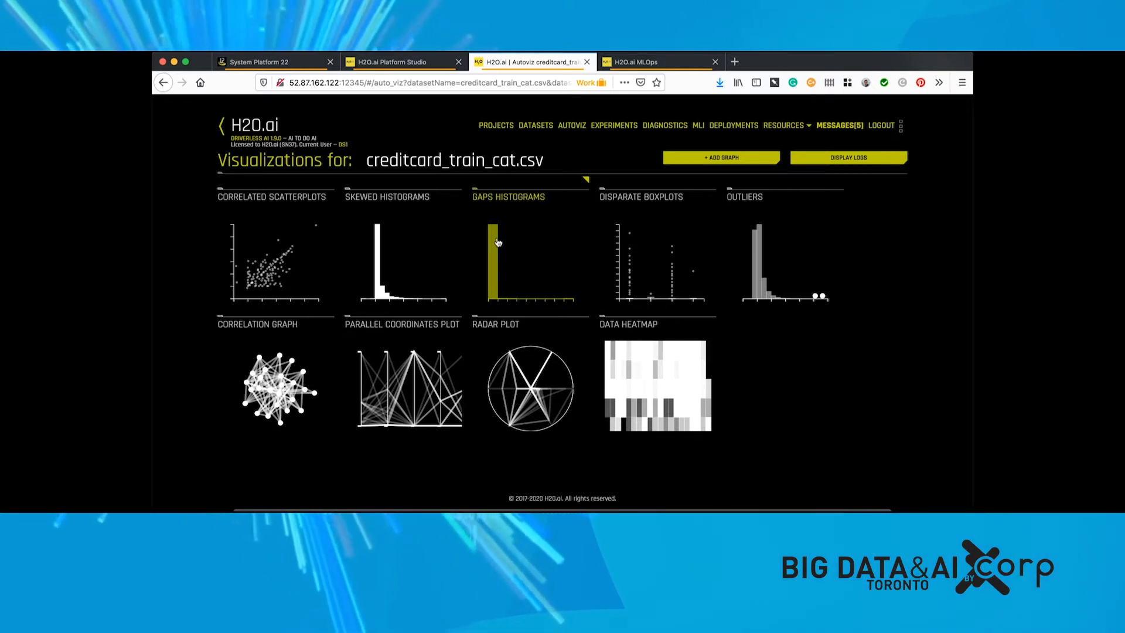
- Examine the outliers plots for PAY_AMT3 and BILL_AMT5, and return to the visualizations overview
{"action": "left_click", "coordinate": [784, 254]}
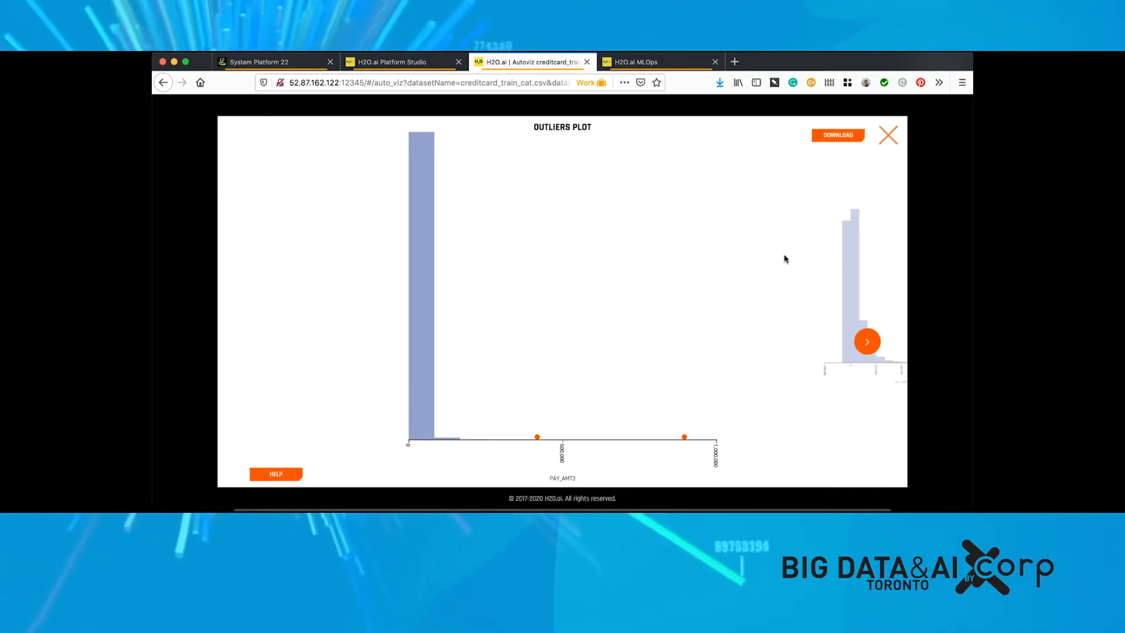
{"action": "left_click", "coordinate": [867, 342]}
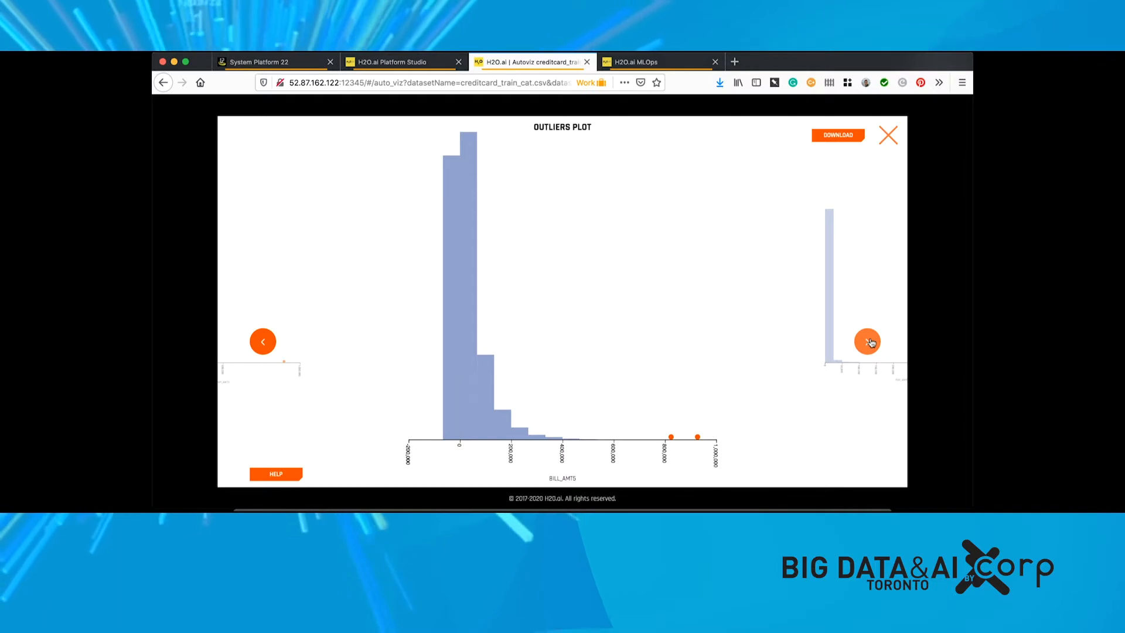
{"action": "left_click", "coordinate": [888, 137]}
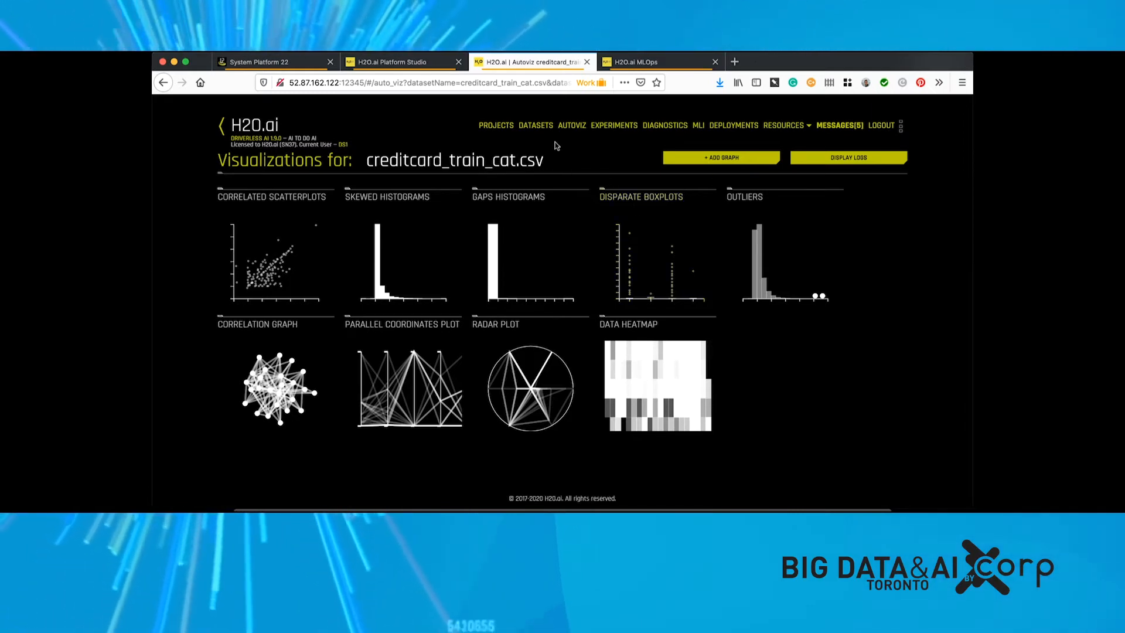
- Start a new prediction experiment from the creditcard_train_cat.csv dataset, declining the introductory tour
{"action": "left_click", "coordinate": [534, 130]}
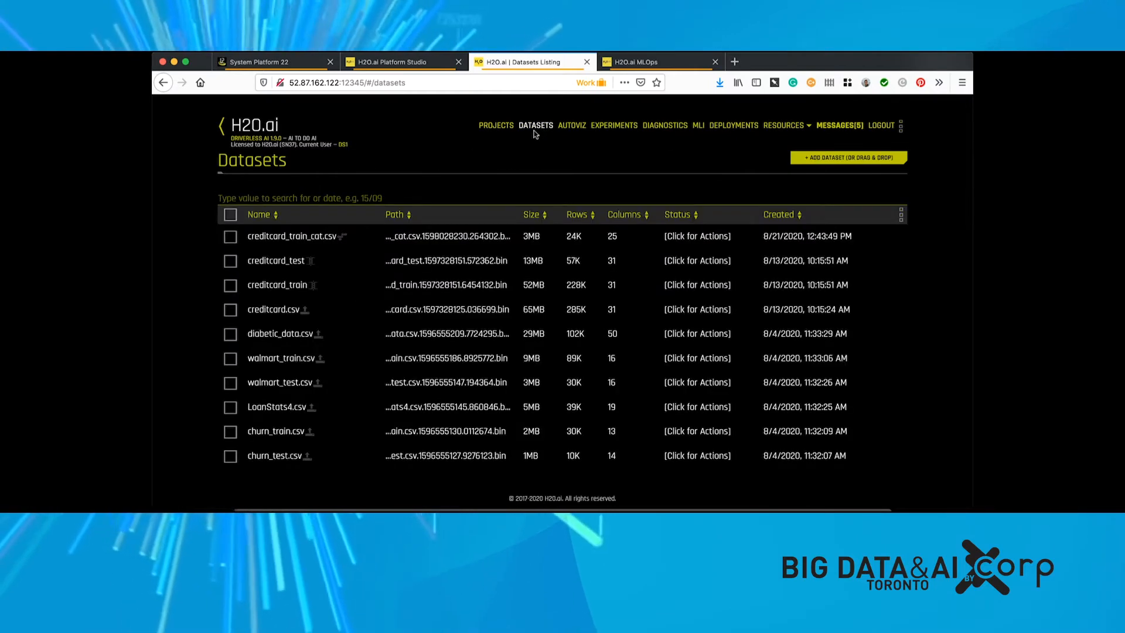
{"action": "left_click", "coordinate": [408, 237]}
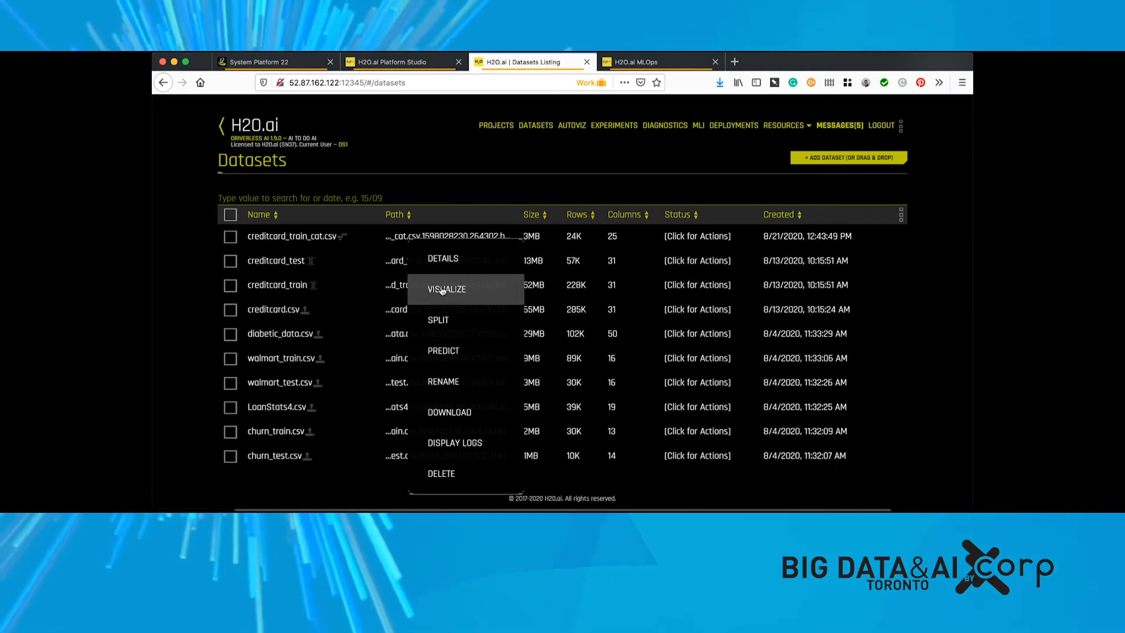
{"action": "left_click", "coordinate": [444, 351]}
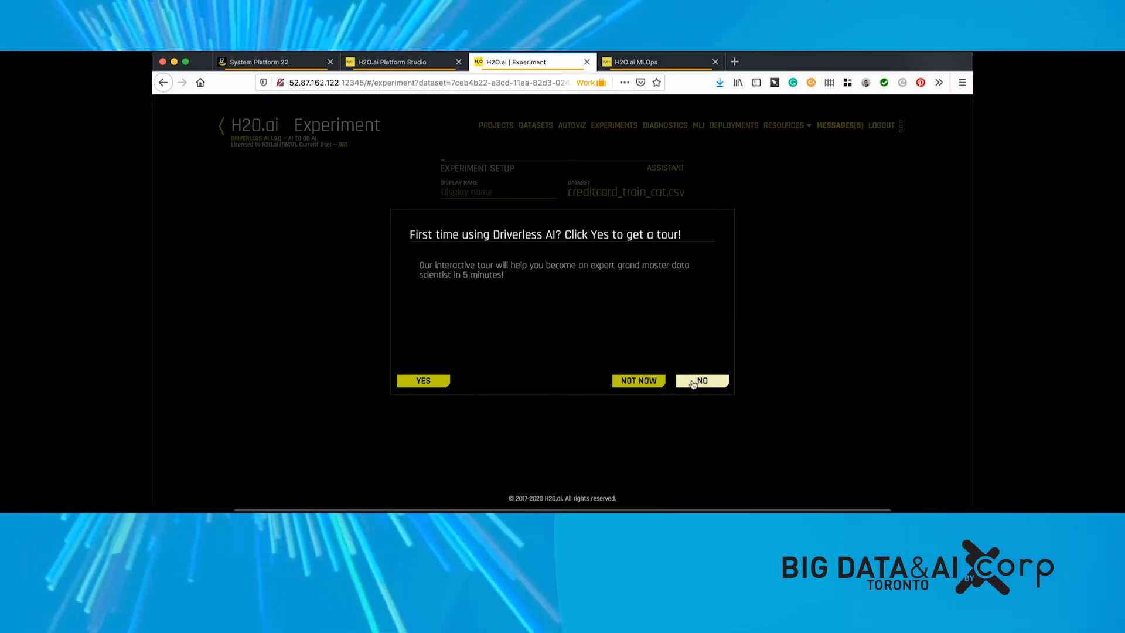
{"action": "left_click", "coordinate": [693, 382]}
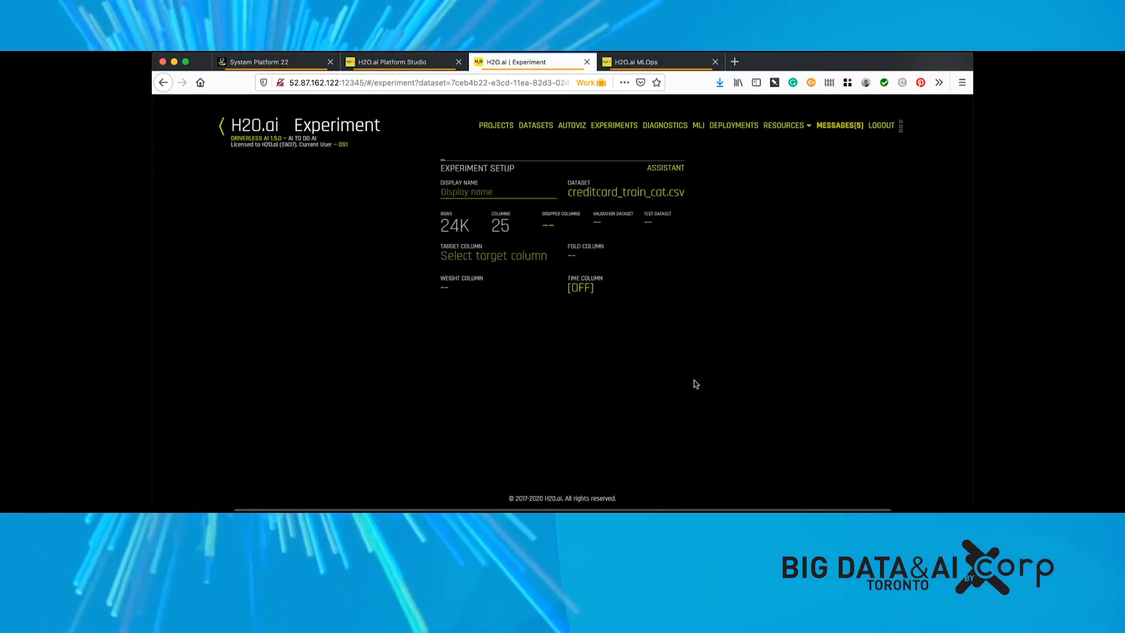
- Set the experiment's display name to "Toronto Big Data"
{"action": "left_click", "coordinate": [508, 193]}
{"action": "type", "text": "Tro"}
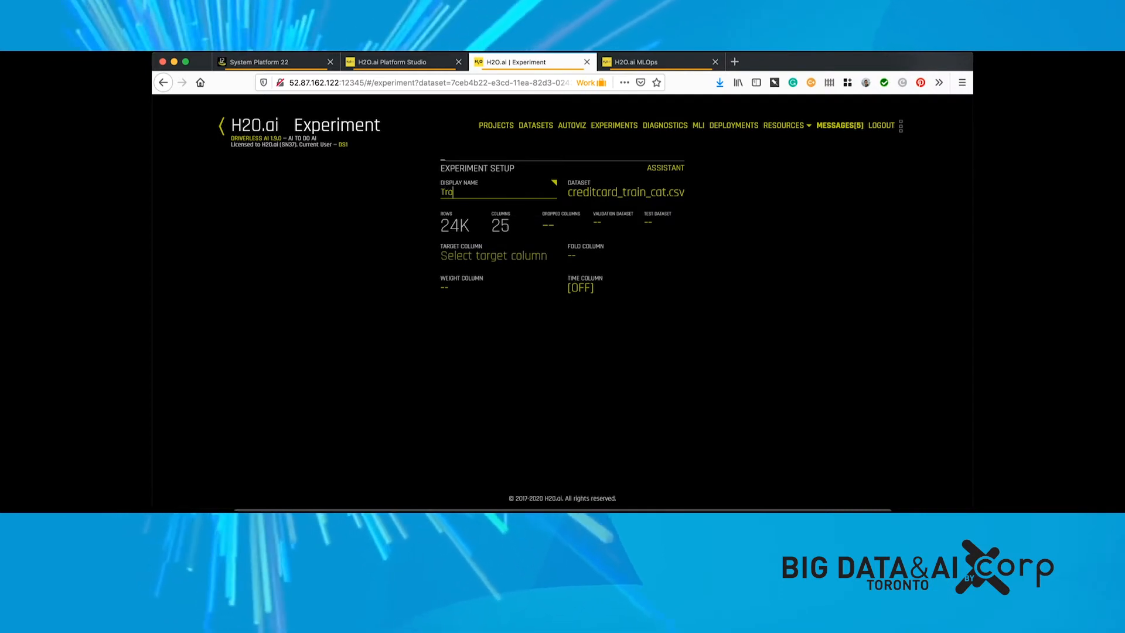
{"action": "key", "text": "BackSpace"}
{"action": "key", "text": "BackSpace"}
{"action": "type", "text": "oronto Bi"}
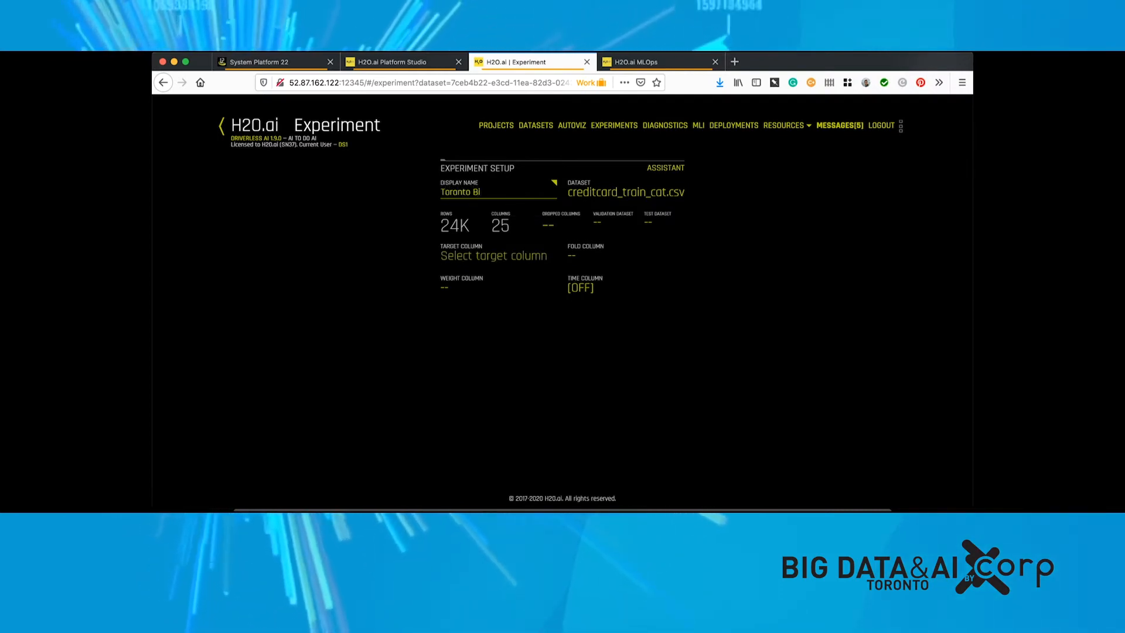
{"action": "type", "text": "g Data"}
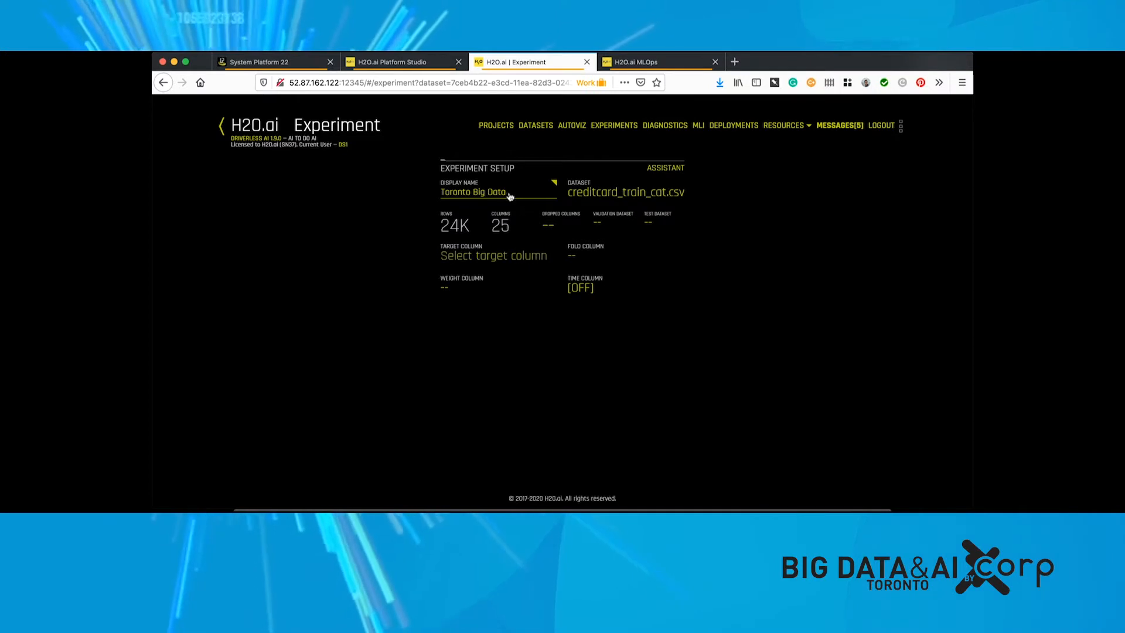
- Set the experiment's target column to DEFAULT_PAYMENT_NEXT_MONTH
{"action": "left_click", "coordinate": [503, 259]}
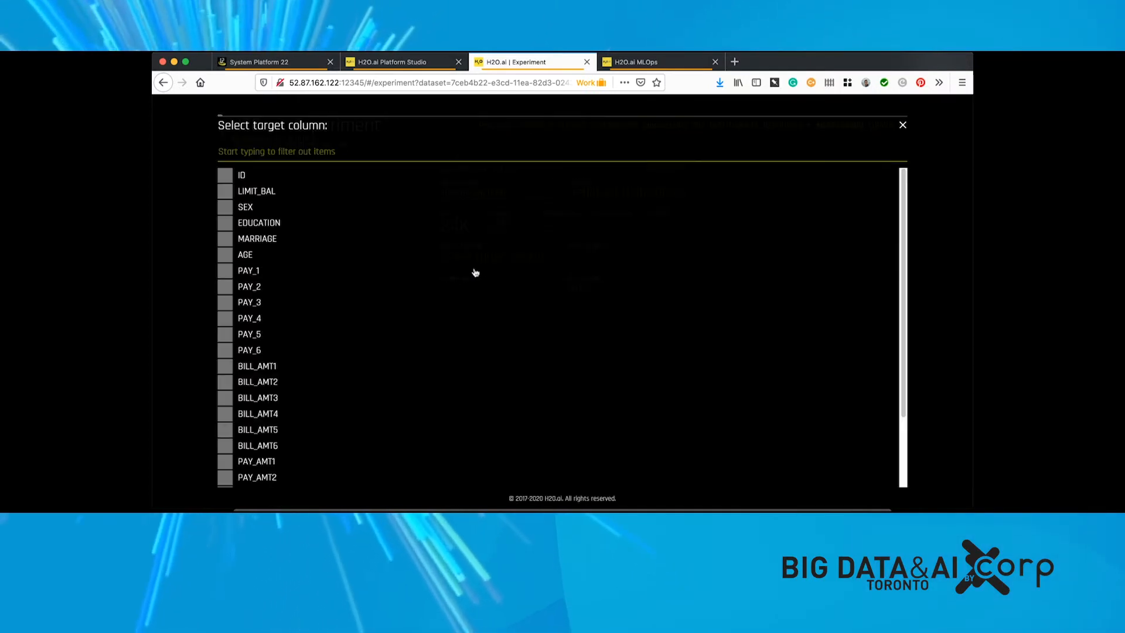
{"action": "scroll", "coordinate": [431, 356], "scroll_direction": "down", "scroll_amount": 3}
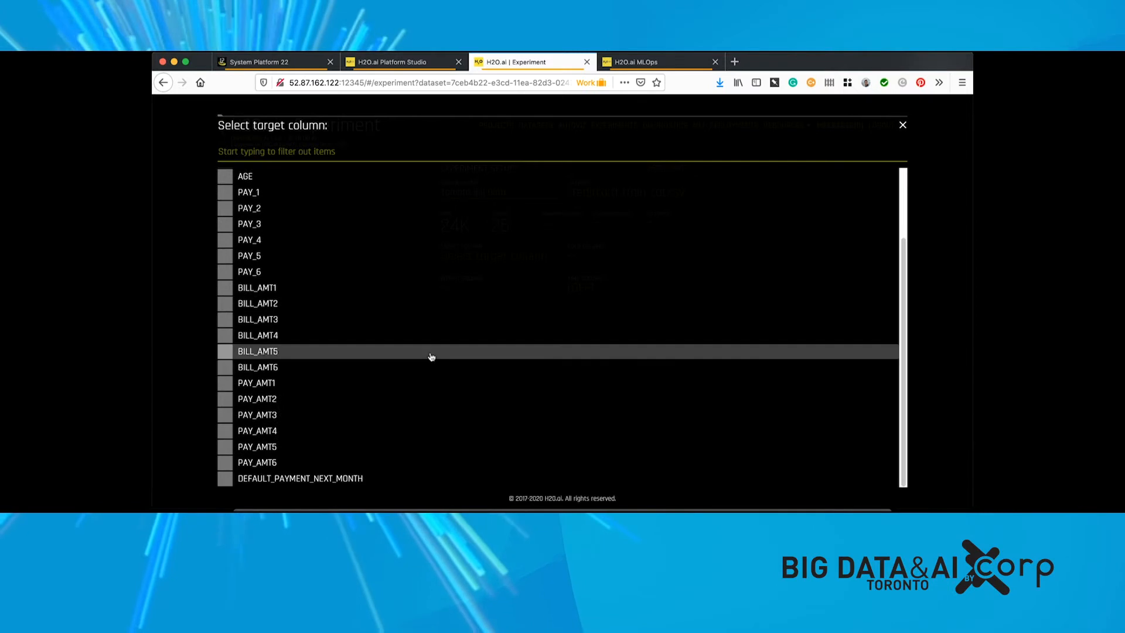
{"action": "left_click", "coordinate": [373, 474]}
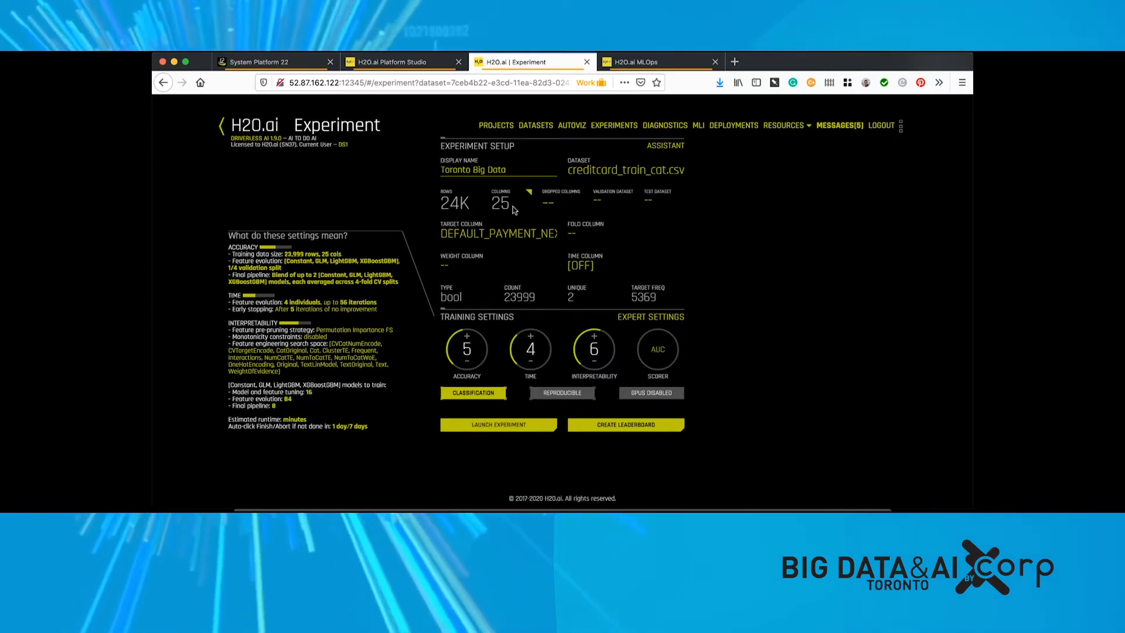
{"action": "left_click", "coordinate": [553, 201]}
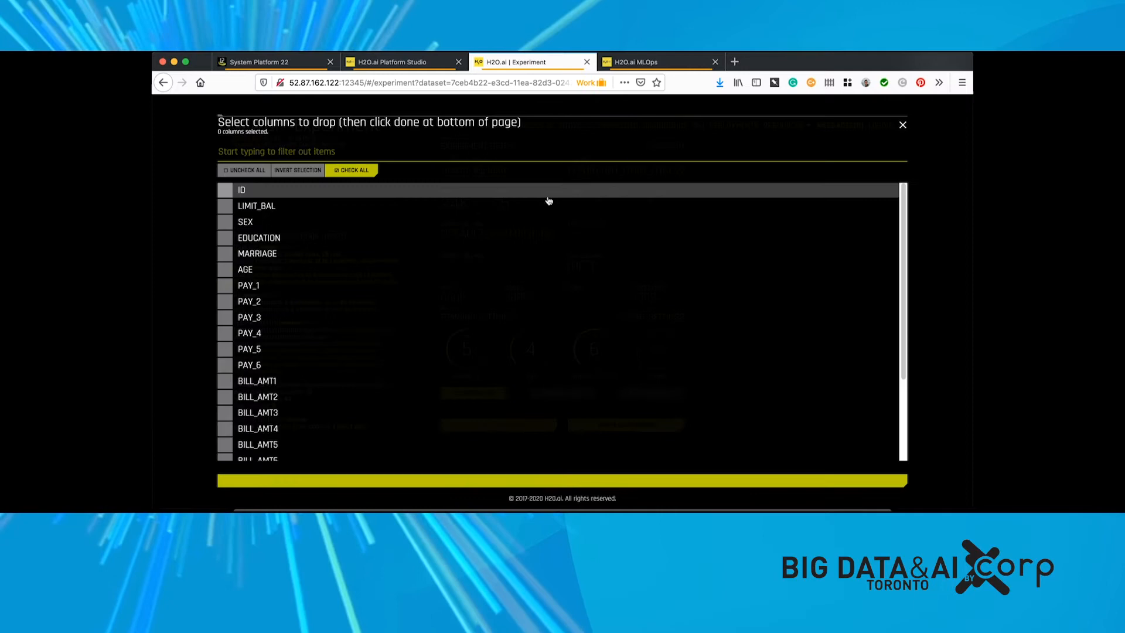
{"action": "left_click", "coordinate": [436, 194]}
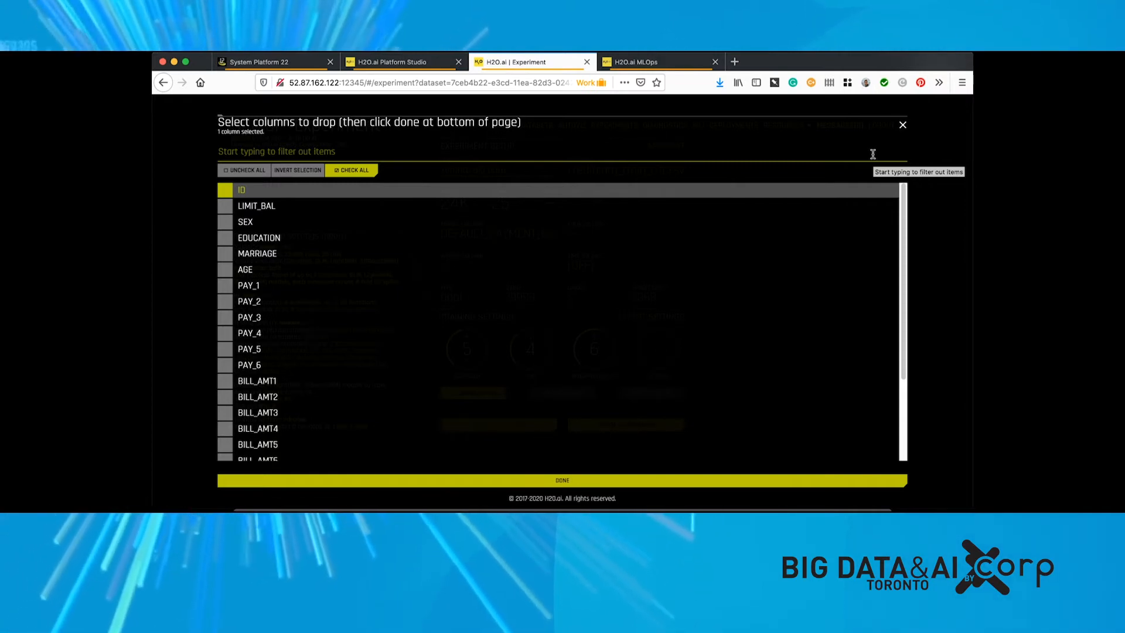
{"action": "left_click", "coordinate": [903, 126]}
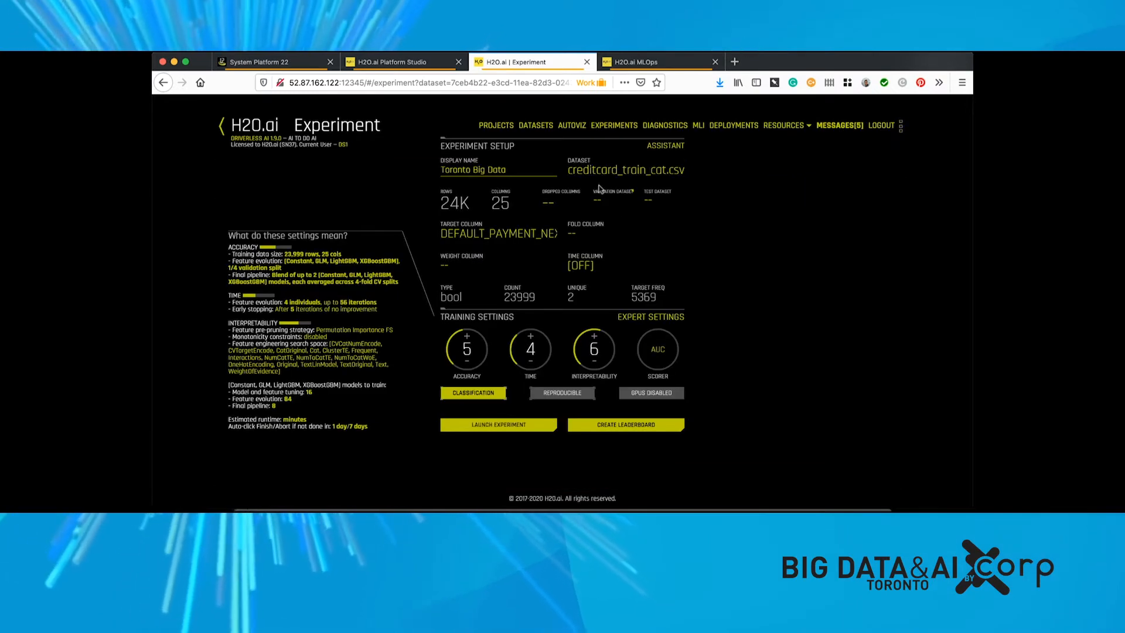
{"action": "mouse_move", "coordinate": [610, 199]}
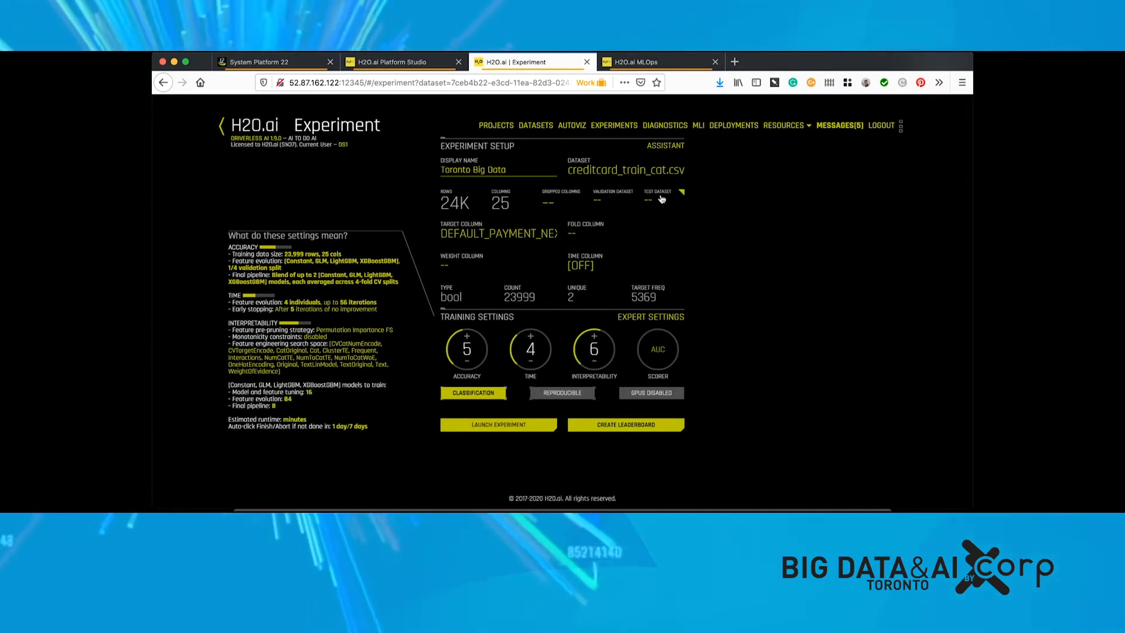
{"action": "mouse_move", "coordinate": [662, 199]}
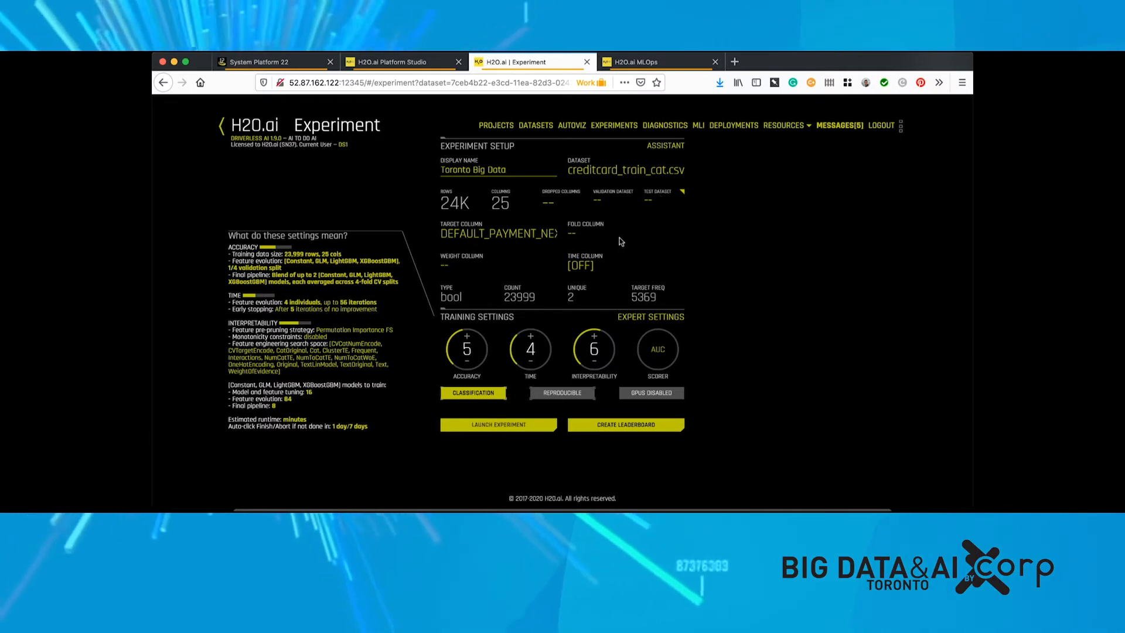
{"action": "mouse_move", "coordinate": [590, 259]}
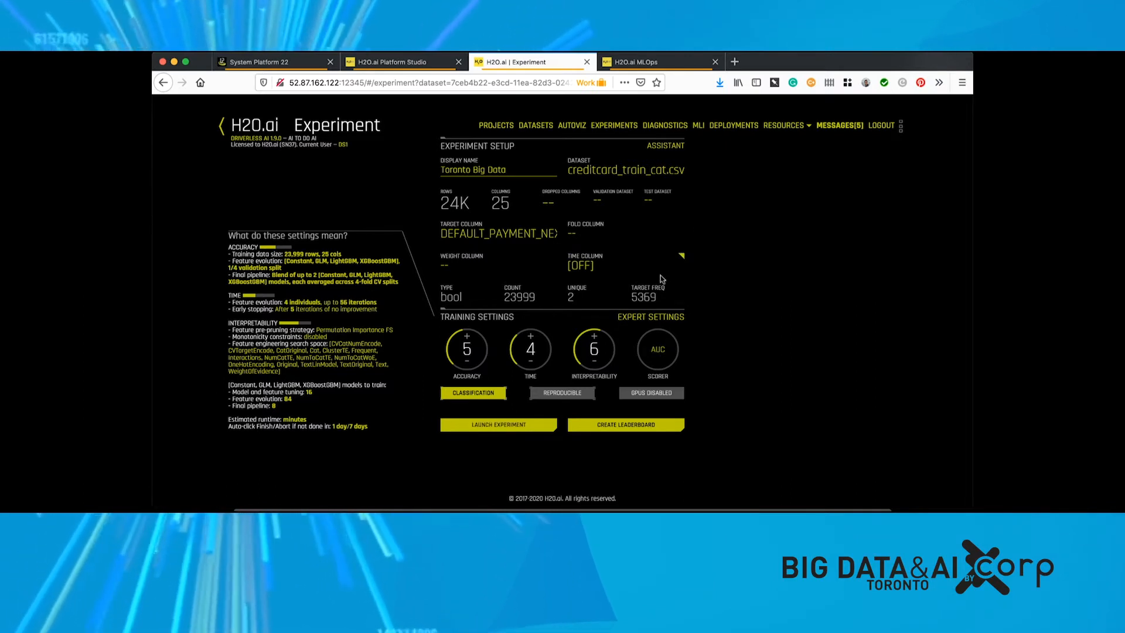
- Open the official external recipes repository on GitHub from the experiment's expert settings
{"action": "left_click", "coordinate": [640, 322]}
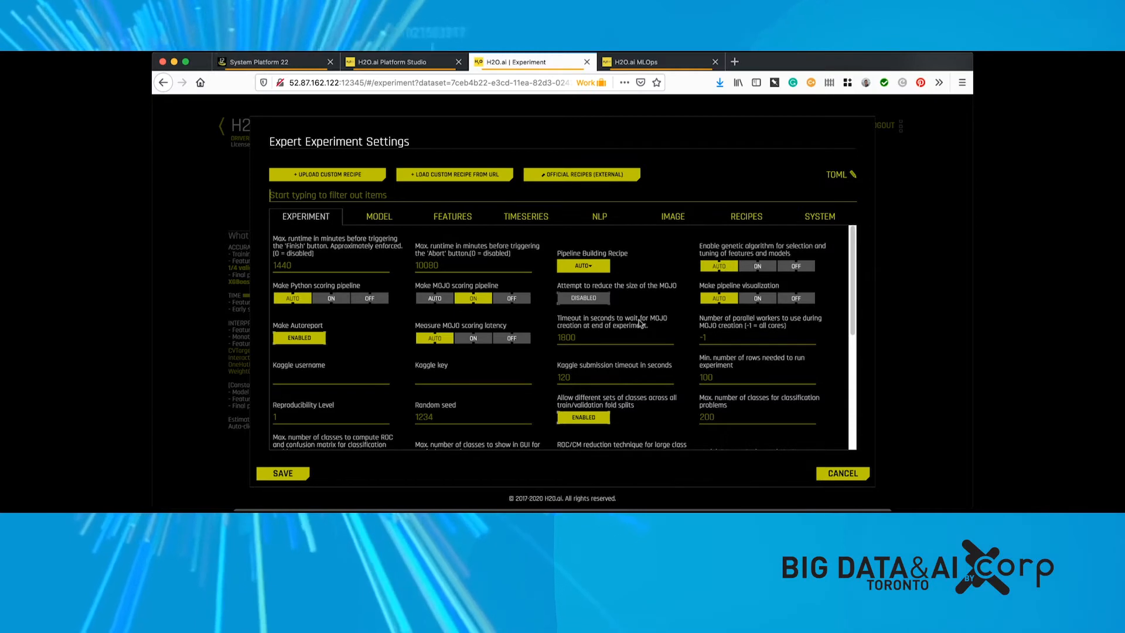
{"action": "left_click", "coordinate": [584, 177]}
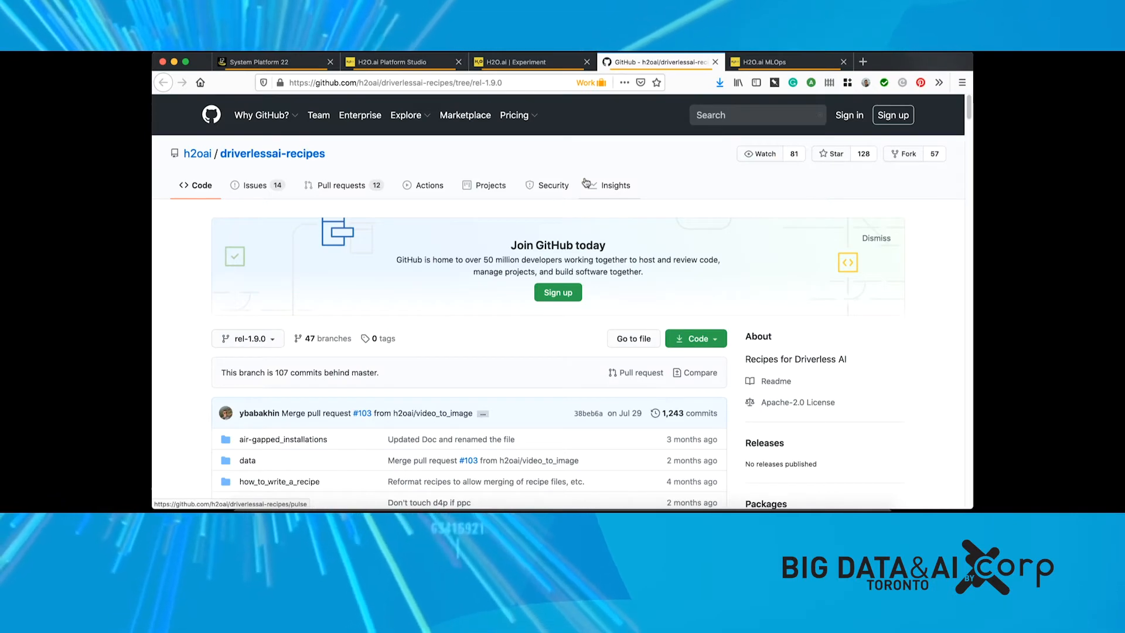
{"action": "scroll", "coordinate": [243, 380], "scroll_direction": "down", "scroll_amount": 5}
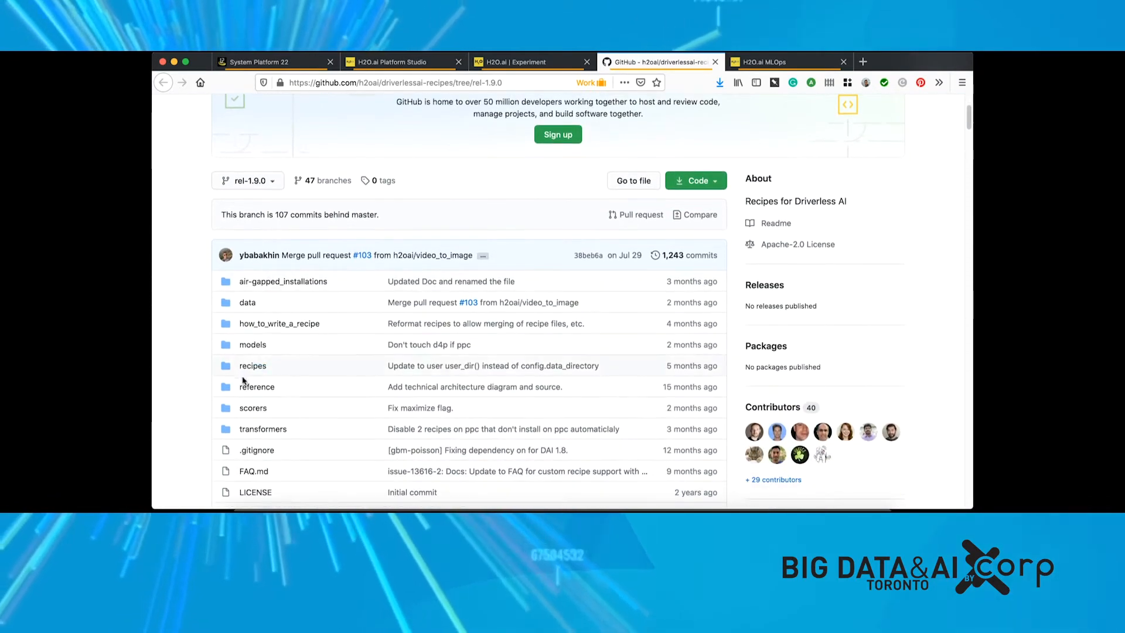
- Examine the code of singapore_public_holidays.py in the augmentation transformers folder, and return to the repository's root listing
{"action": "left_click", "coordinate": [263, 429]}
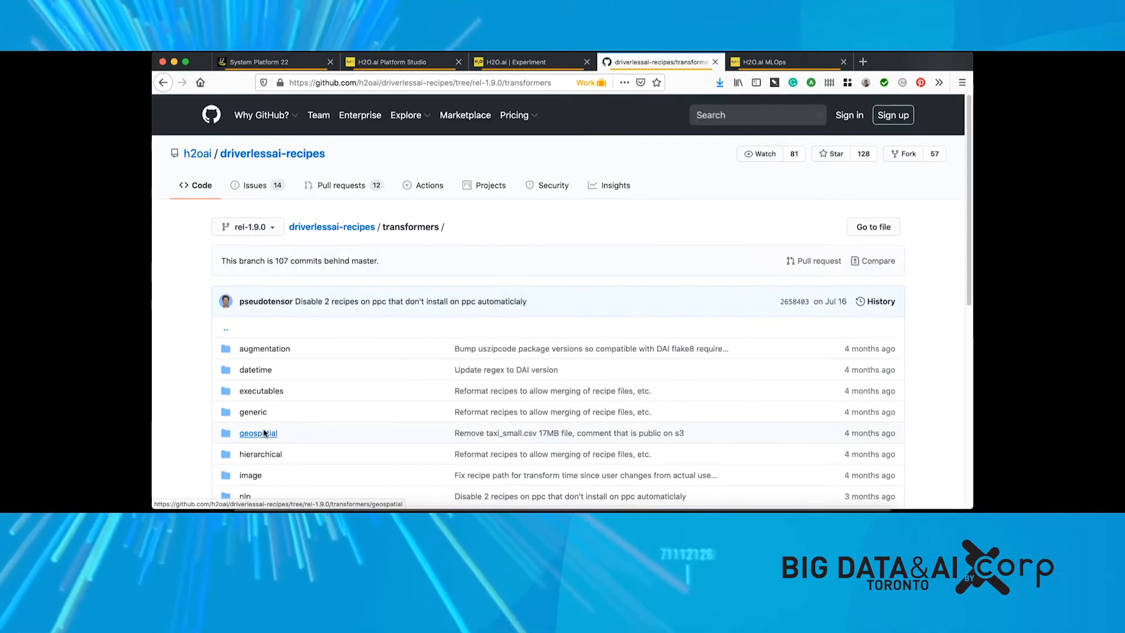
{"action": "left_click", "coordinate": [283, 349]}
{"action": "scroll", "coordinate": [373, 396], "scroll_direction": "down", "scroll_amount": 1}
{"action": "scroll", "coordinate": [366, 386], "scroll_direction": "down", "scroll_amount": 1}
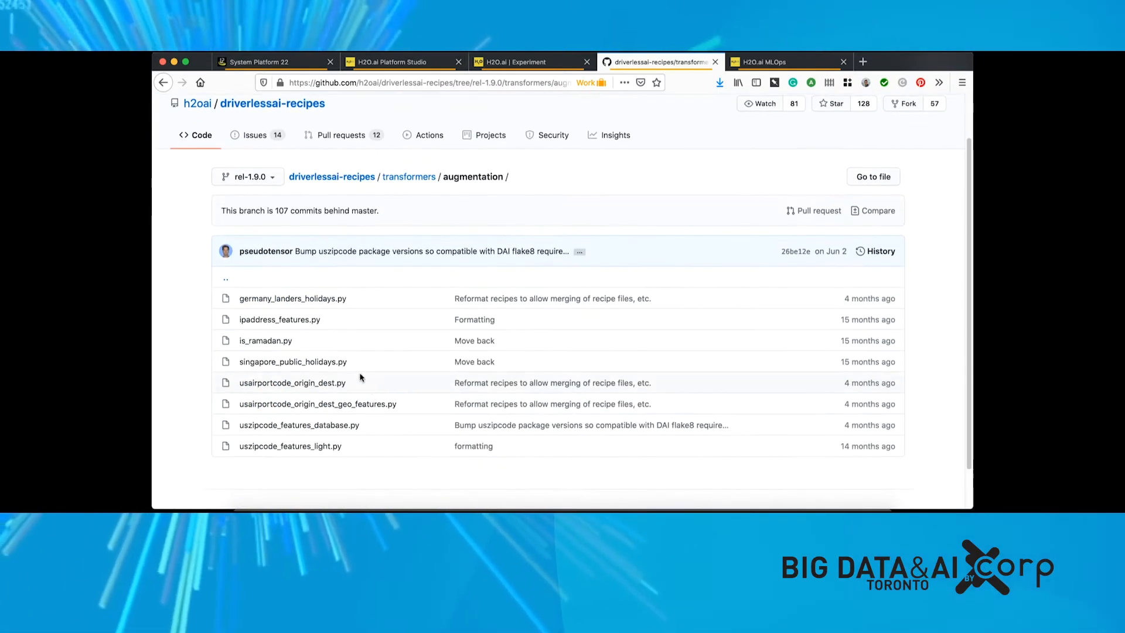
{"action": "left_click", "coordinate": [288, 362]}
{"action": "scroll", "coordinate": [288, 366], "scroll_direction": "down", "scroll_amount": 4}
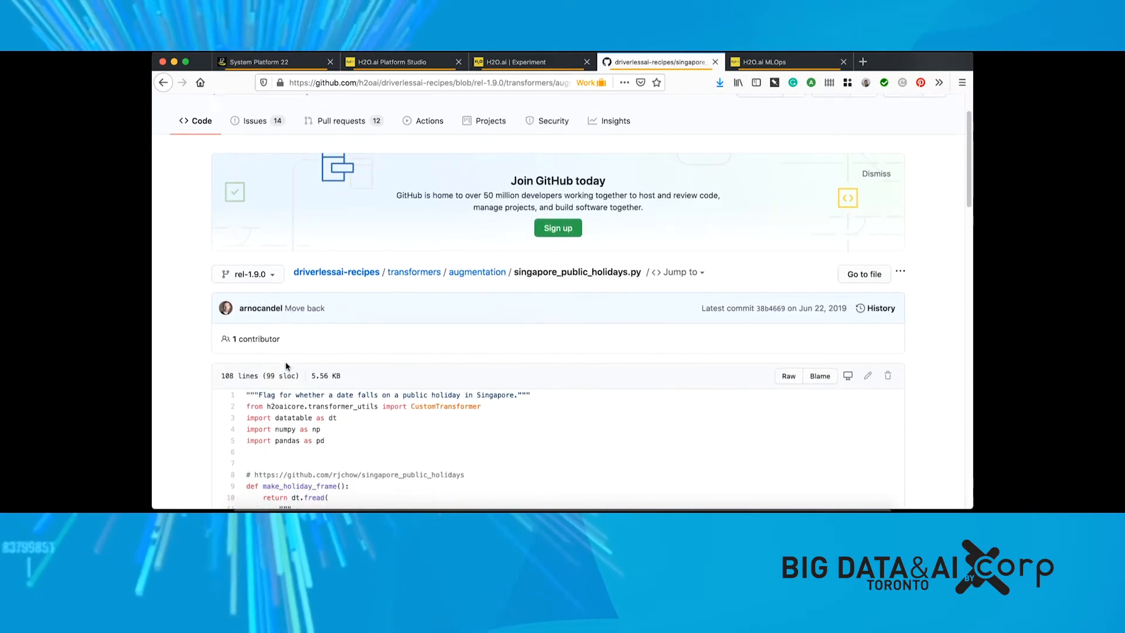
{"action": "scroll", "coordinate": [286, 366], "scroll_direction": "down", "scroll_amount": 2}
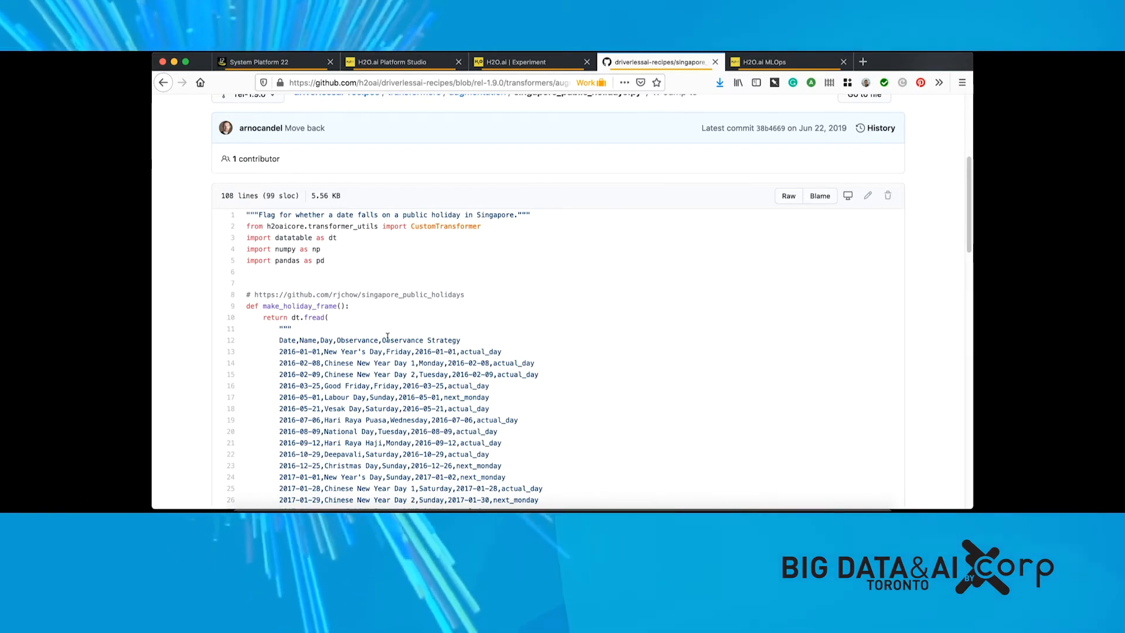
{"action": "scroll", "coordinate": [388, 337], "scroll_direction": "down", "scroll_amount": 2}
{"action": "scroll", "coordinate": [387, 337], "scroll_direction": "down", "scroll_amount": 3}
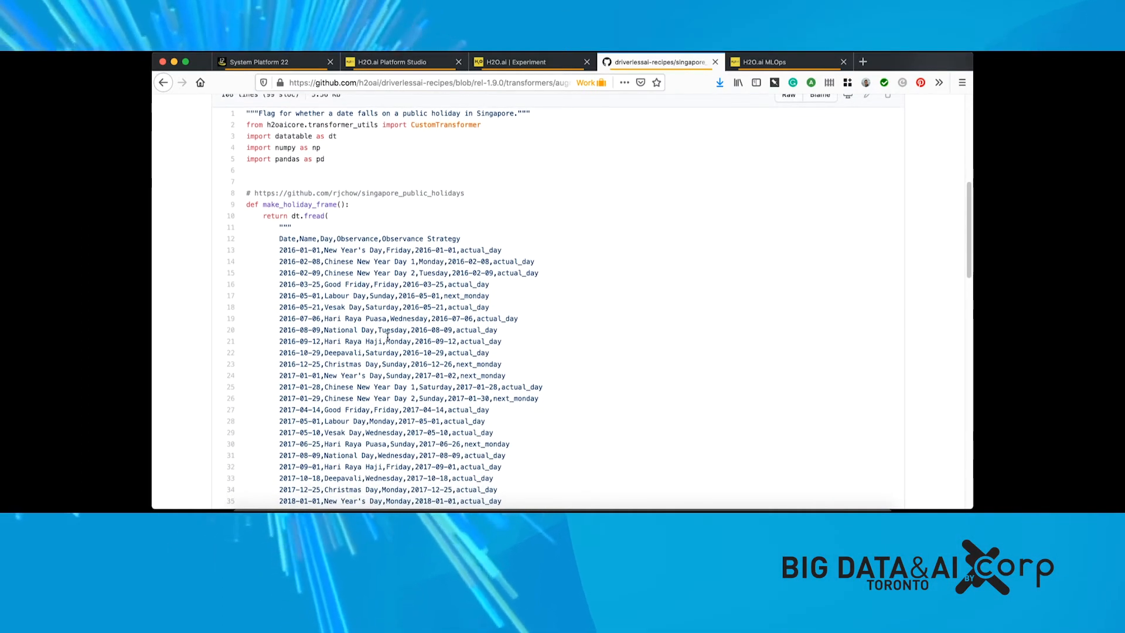
{"action": "left_click", "coordinate": [164, 83]}
{"action": "left_click", "coordinate": [164, 83]}
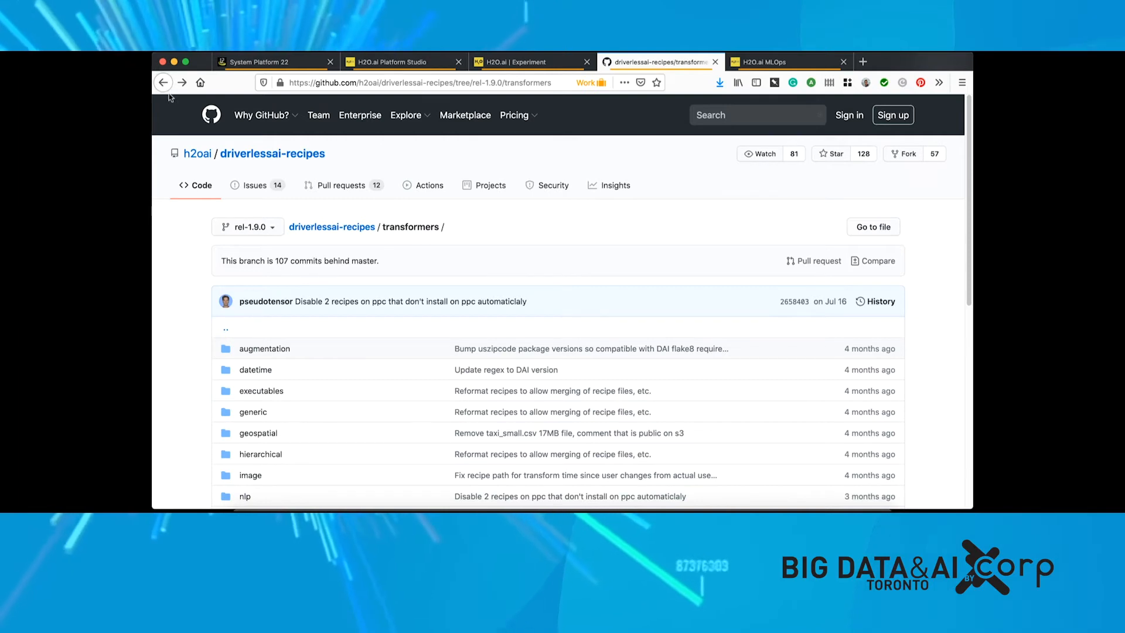
{"action": "left_click", "coordinate": [163, 83]}
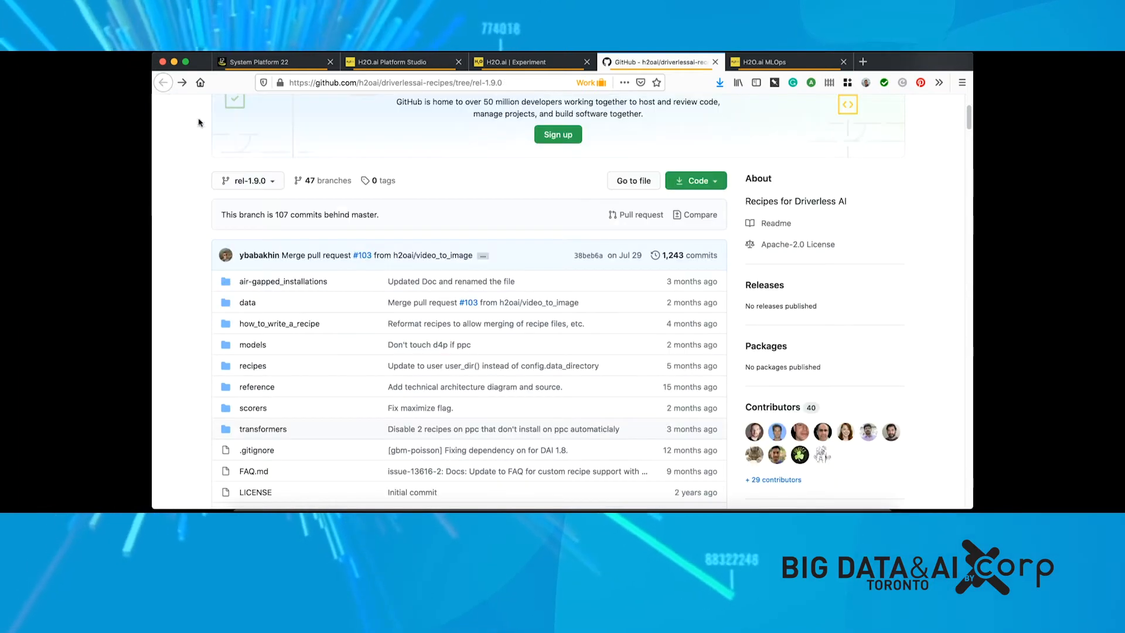
- Browse the scorers to the binary classification folder and review its scorer recipes
{"action": "left_click", "coordinate": [252, 407]}
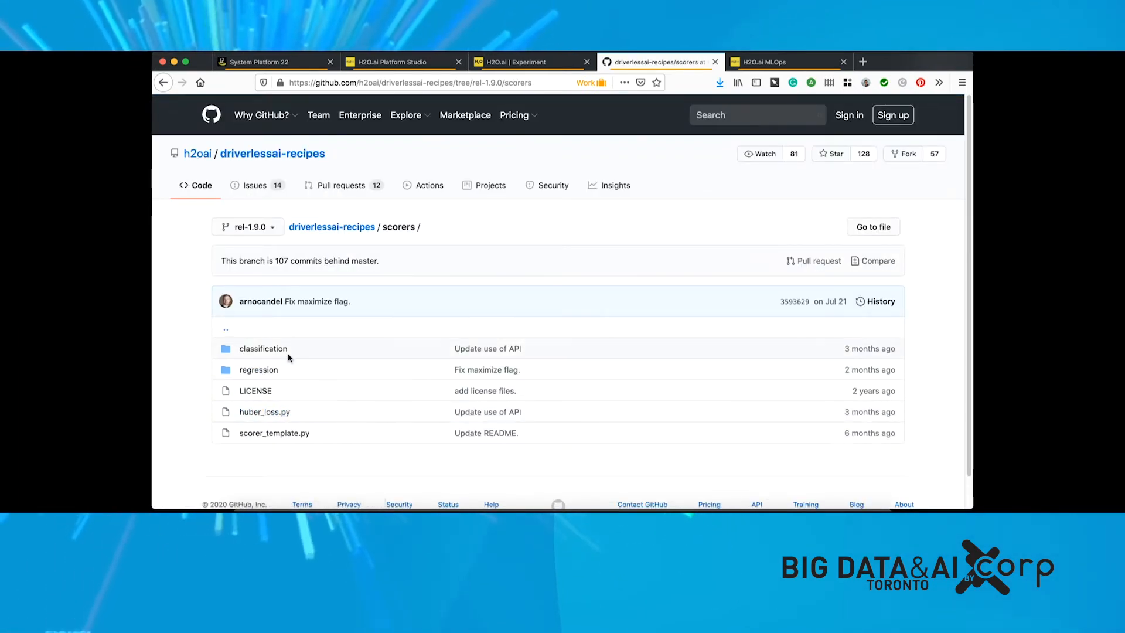
{"action": "left_click", "coordinate": [263, 349]}
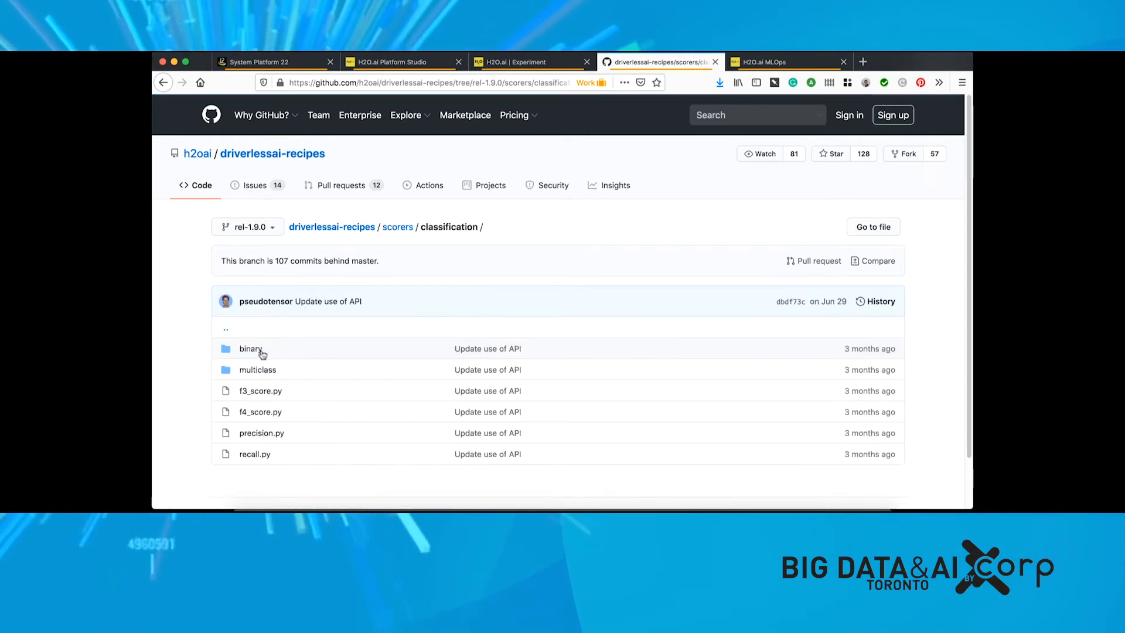
{"action": "left_click", "coordinate": [254, 350]}
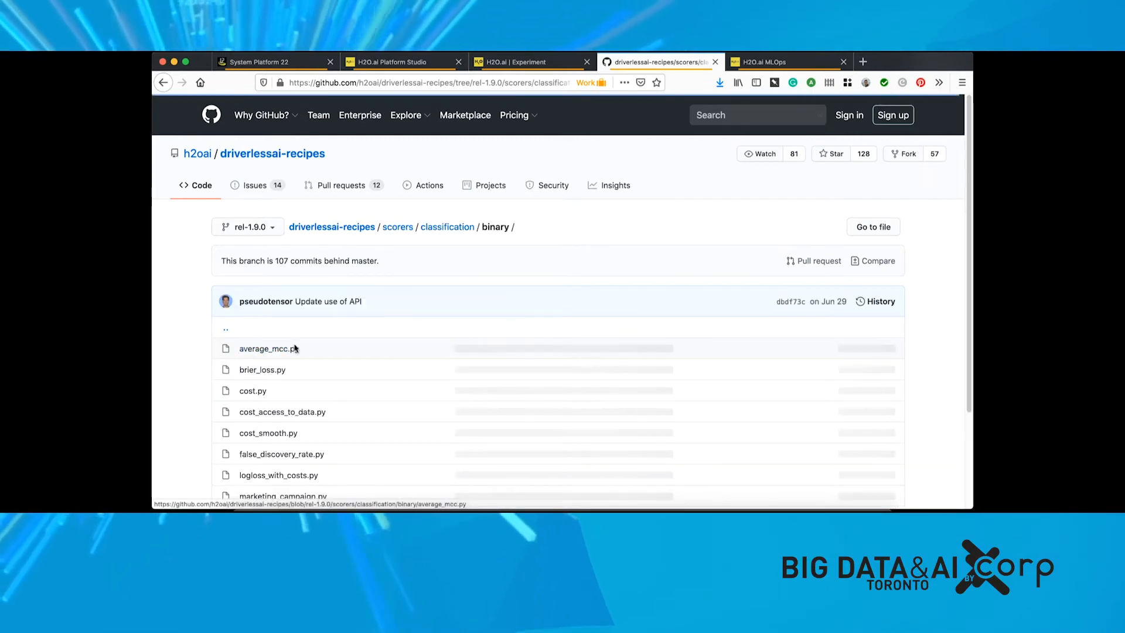
{"action": "scroll", "coordinate": [322, 371], "scroll_direction": "down", "scroll_amount": 3}
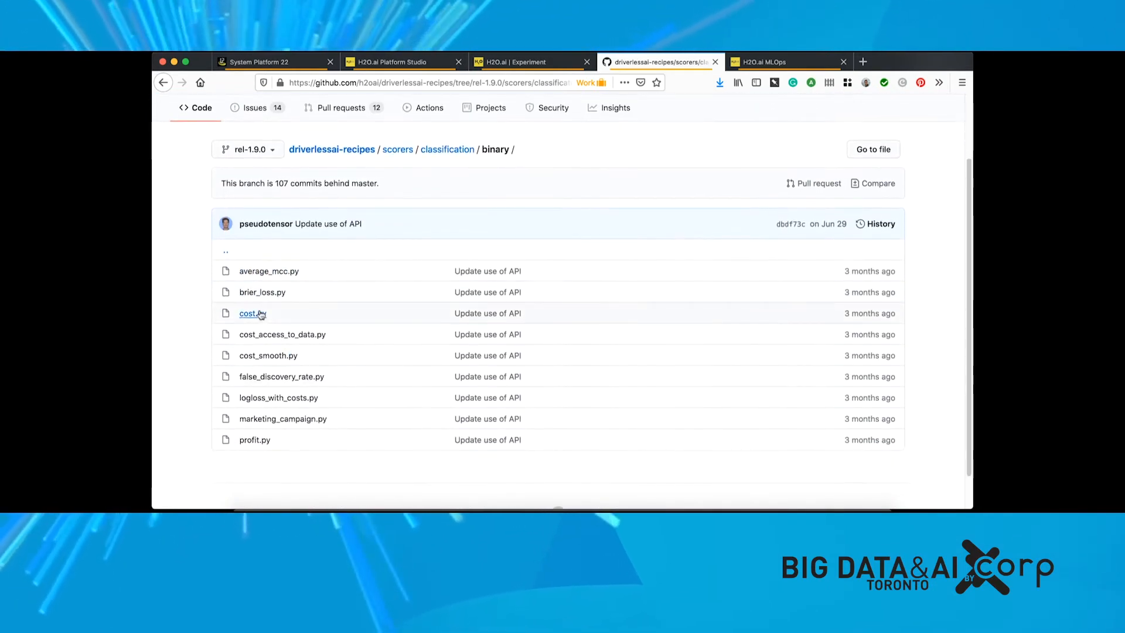
- Examine the code of the cost.py binary scorer, and return to the repository's root listing
{"action": "left_click", "coordinate": [257, 314]}
{"action": "scroll", "coordinate": [513, 395], "scroll_direction": "down", "scroll_amount": 3}
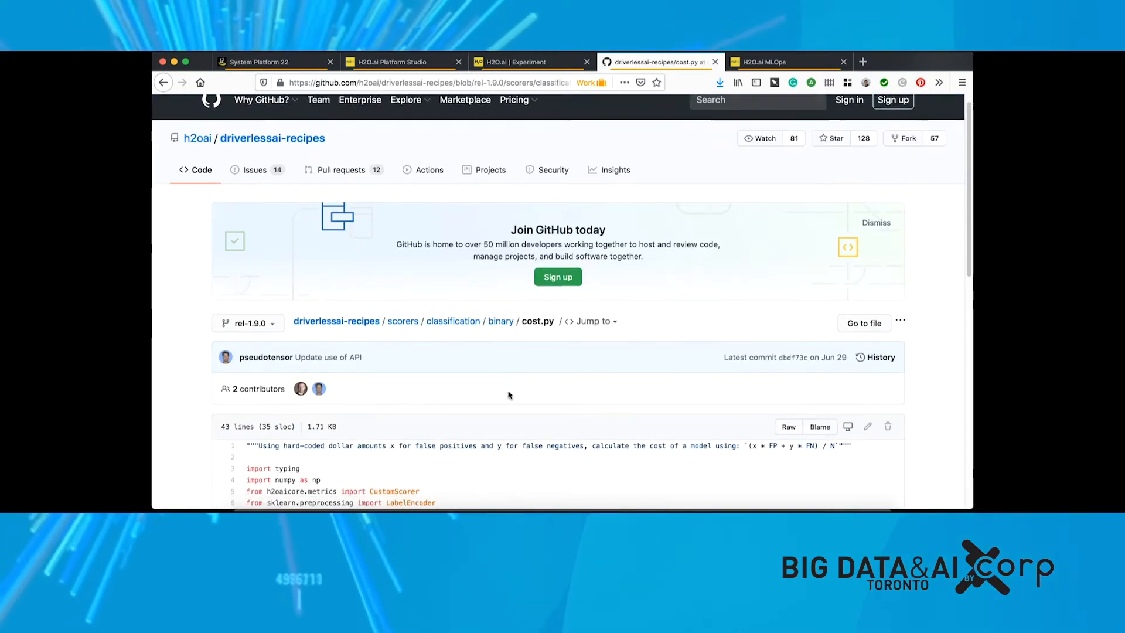
{"action": "scroll", "coordinate": [508, 395], "scroll_direction": "down", "scroll_amount": 3}
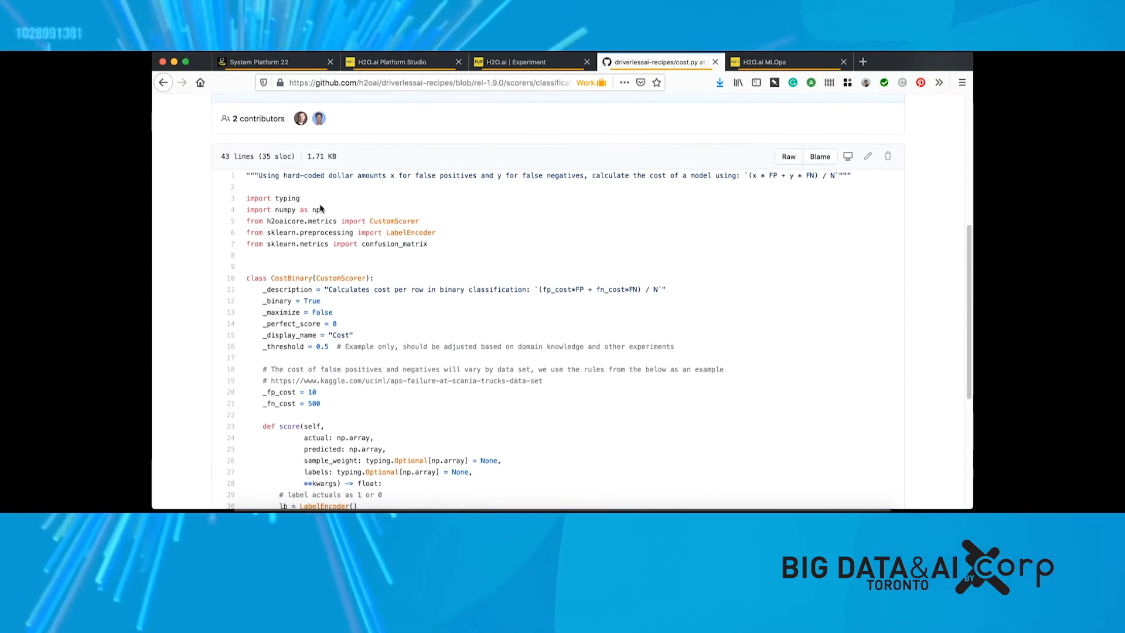
{"action": "left_click_drag", "start_coordinate": [249, 198], "coordinate": [348, 320]}
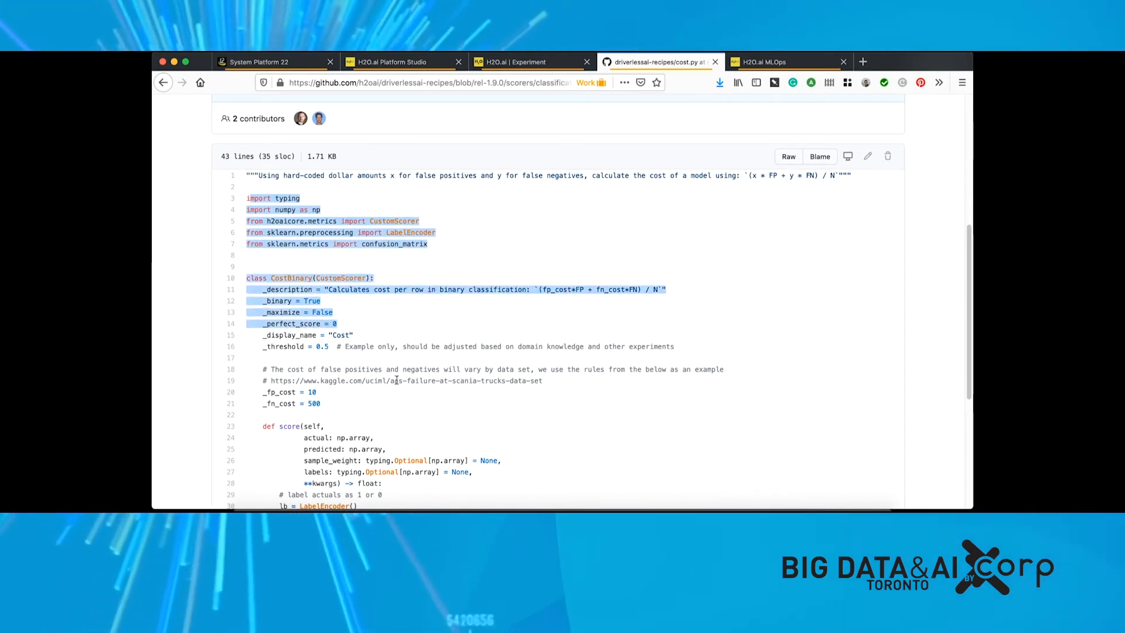
{"action": "scroll", "coordinate": [397, 380], "scroll_direction": "down", "scroll_amount": 2}
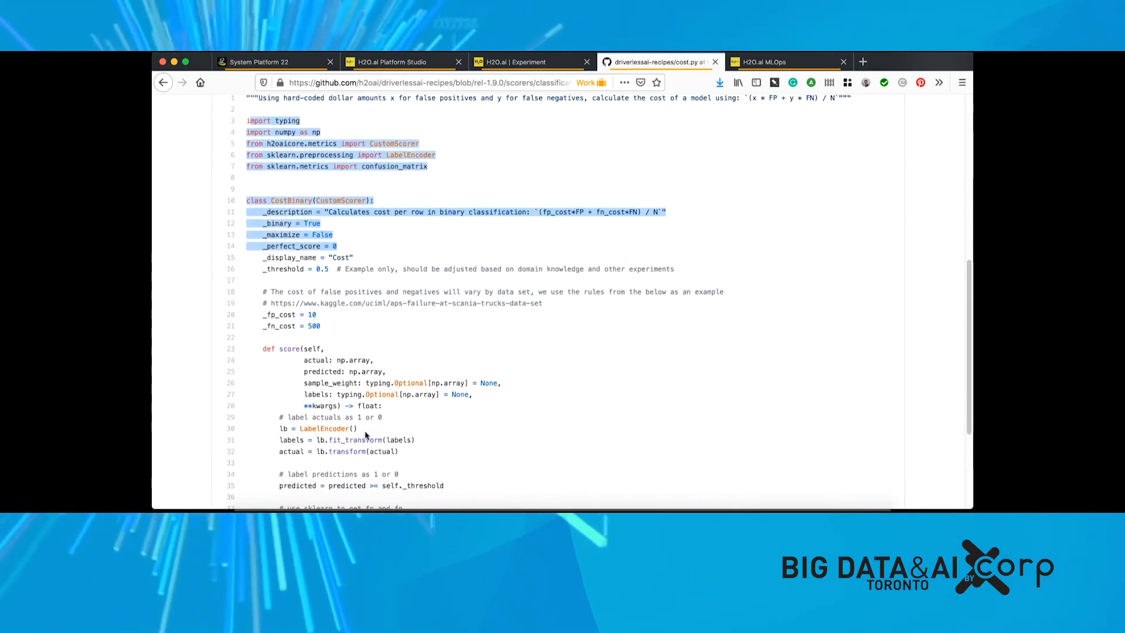
{"action": "left_click", "coordinate": [366, 434]}
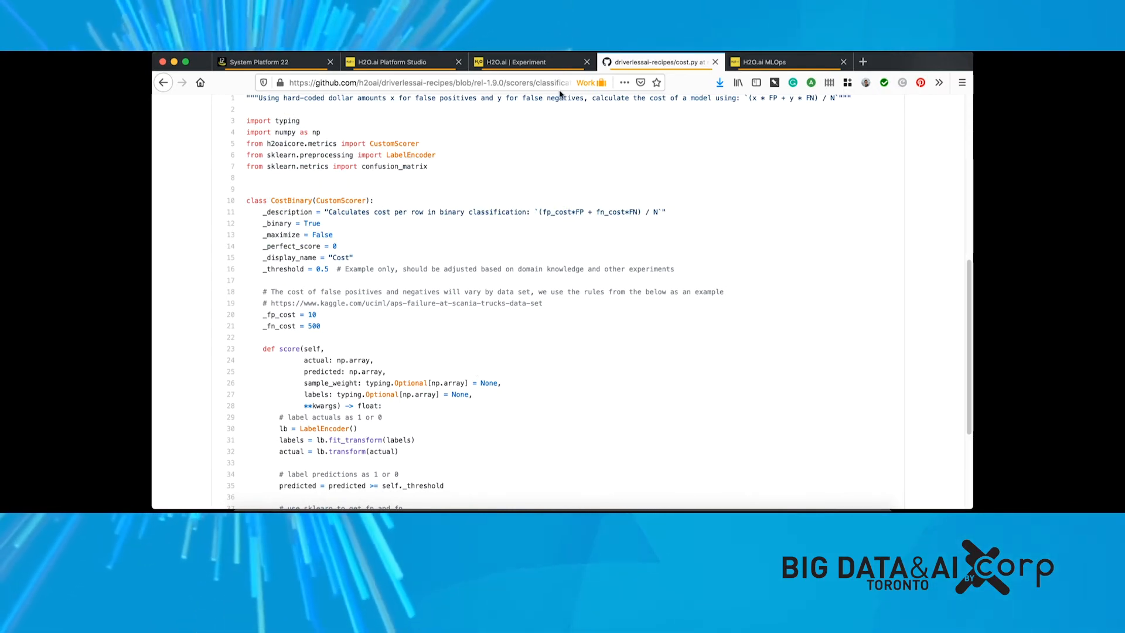
{"action": "scroll", "coordinate": [526, 190], "scroll_direction": "up", "scroll_amount": 10}
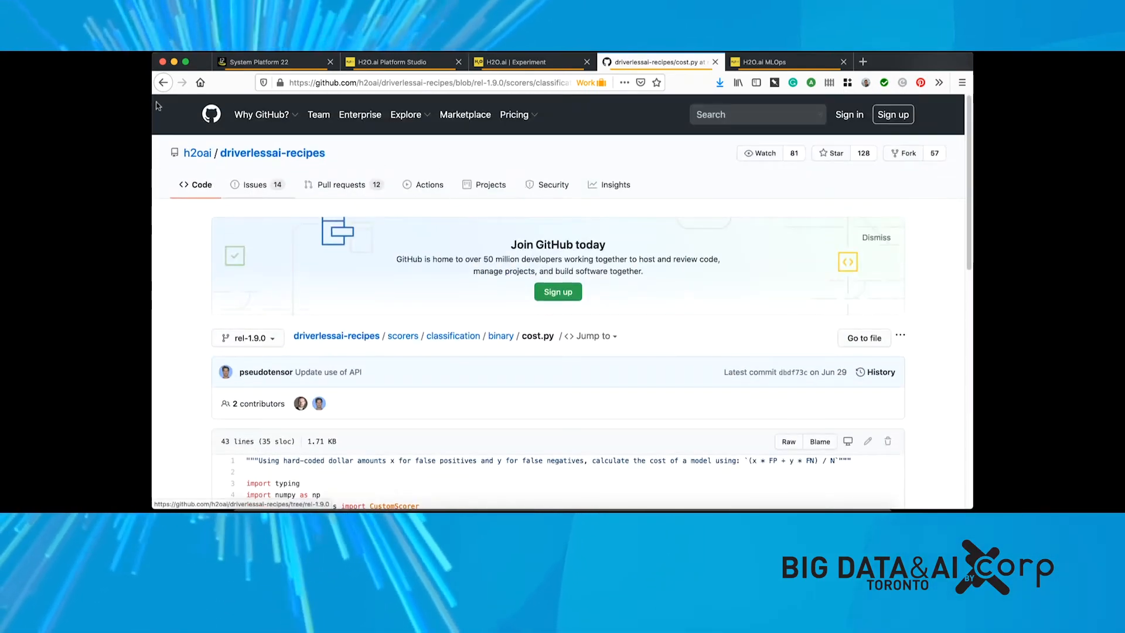
{"action": "left_click", "coordinate": [163, 83]}
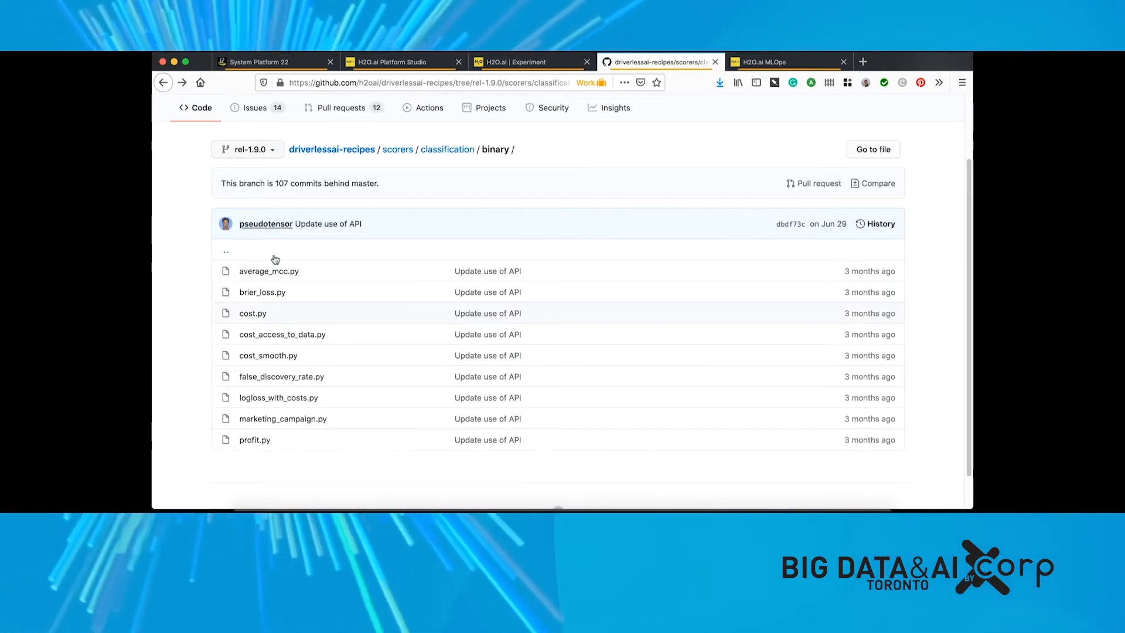
{"action": "left_click", "coordinate": [164, 83]}
{"action": "left_click", "coordinate": [164, 82]}
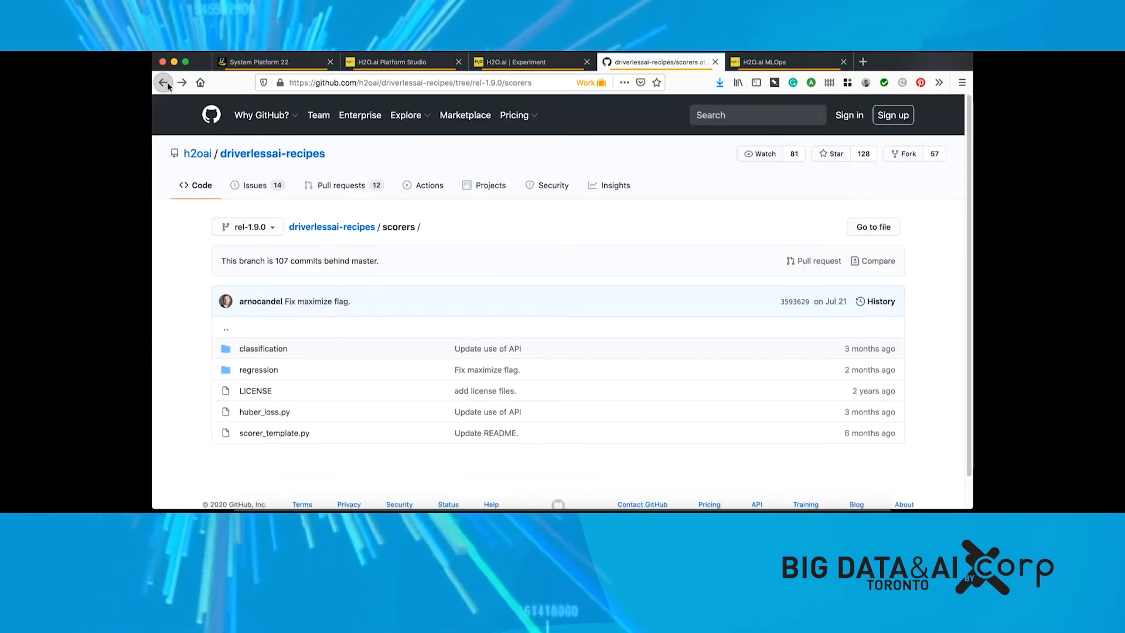
{"action": "left_click", "coordinate": [164, 83]}
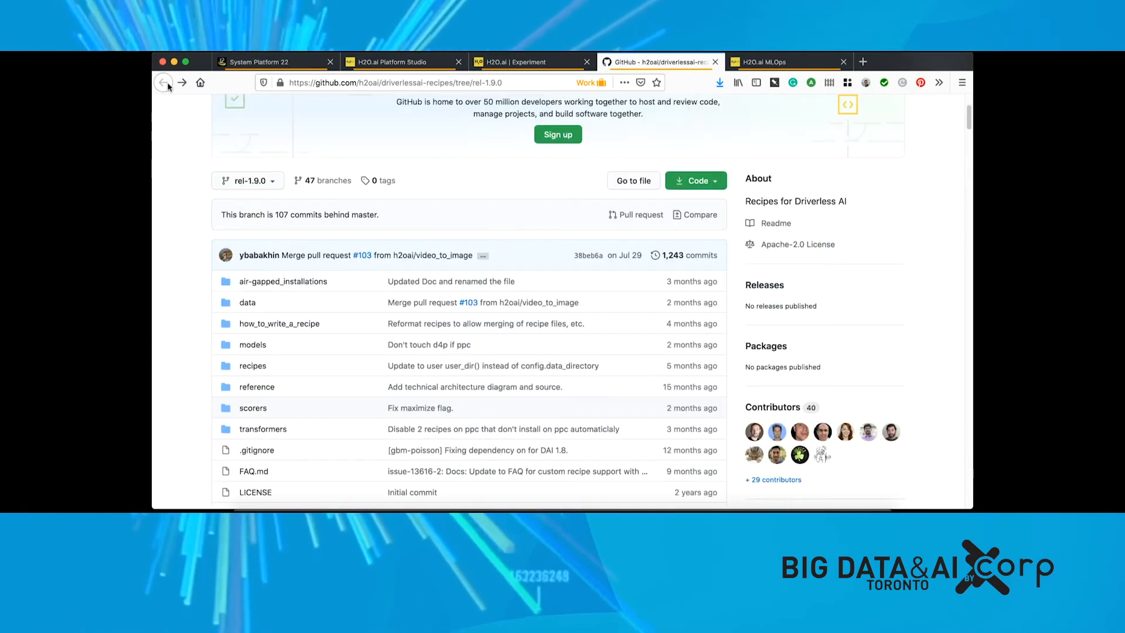
- Open the raw source of is_ramadan.py from the augmentation transformers and select its full URL
{"action": "left_click", "coordinate": [262, 430]}
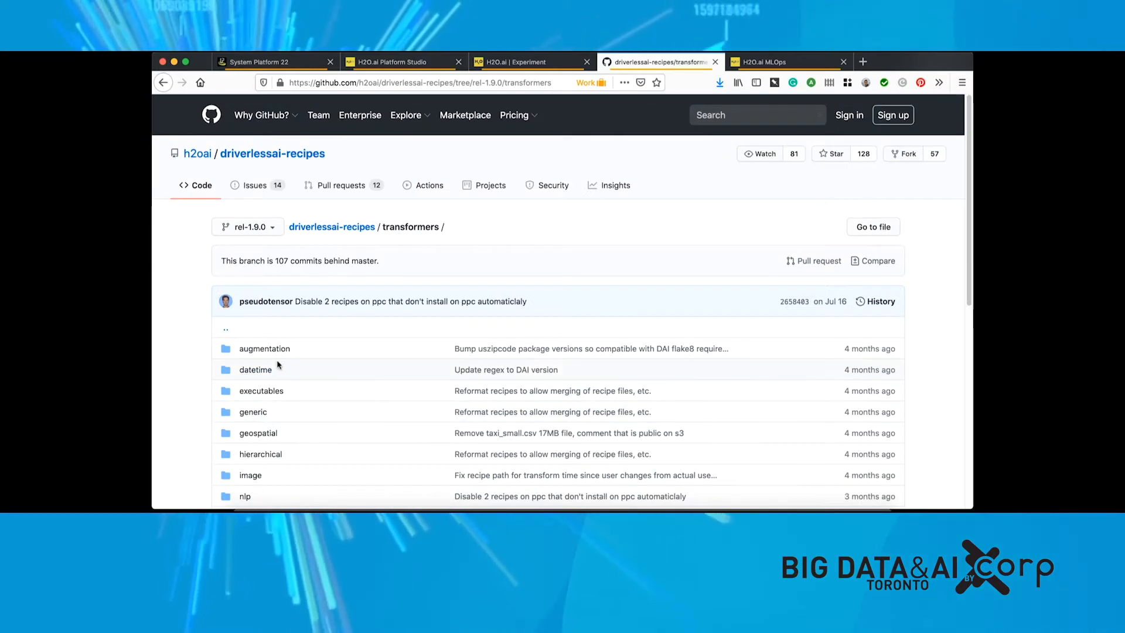
{"action": "left_click", "coordinate": [267, 349]}
{"action": "scroll", "coordinate": [283, 351], "scroll_direction": "down", "scroll_amount": 1}
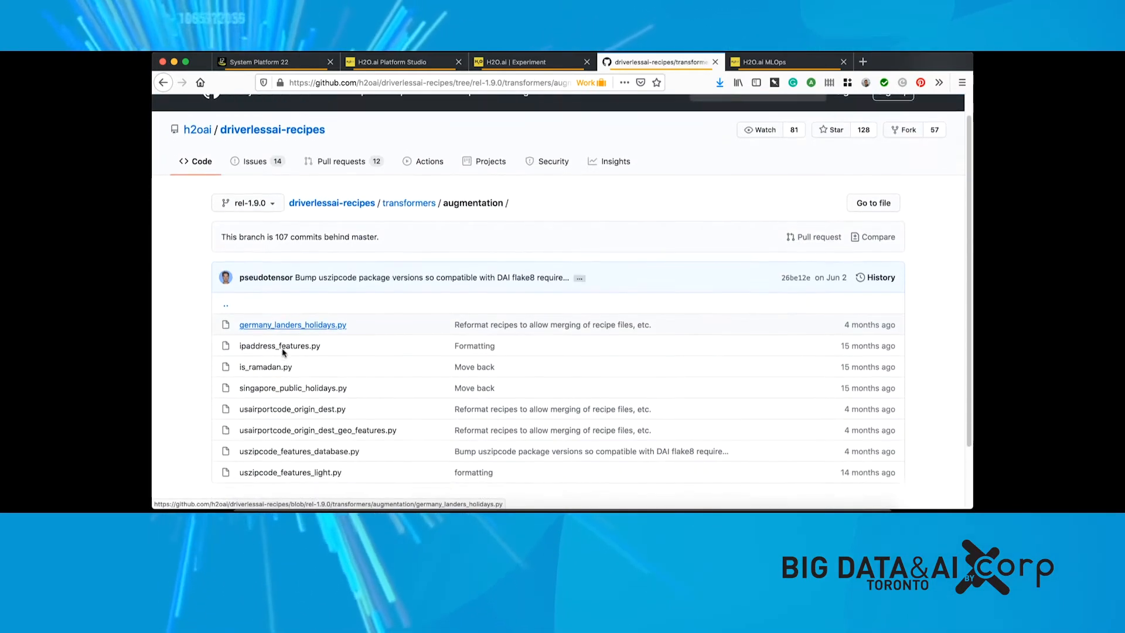
{"action": "scroll", "coordinate": [283, 352], "scroll_direction": "down", "scroll_amount": 1}
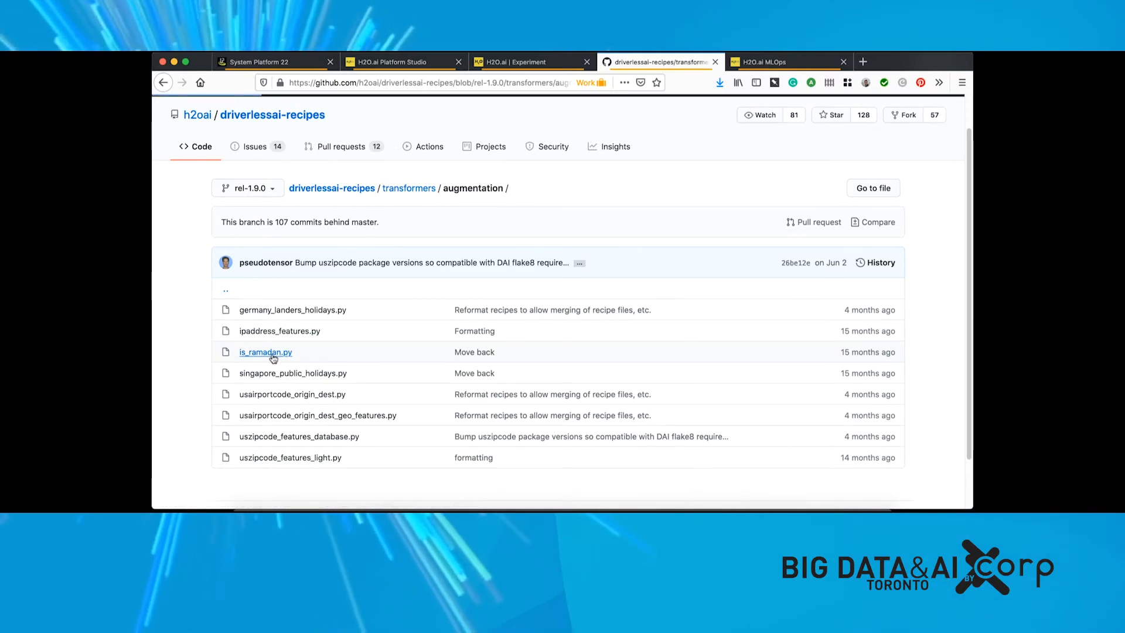
{"action": "left_click", "coordinate": [273, 356]}
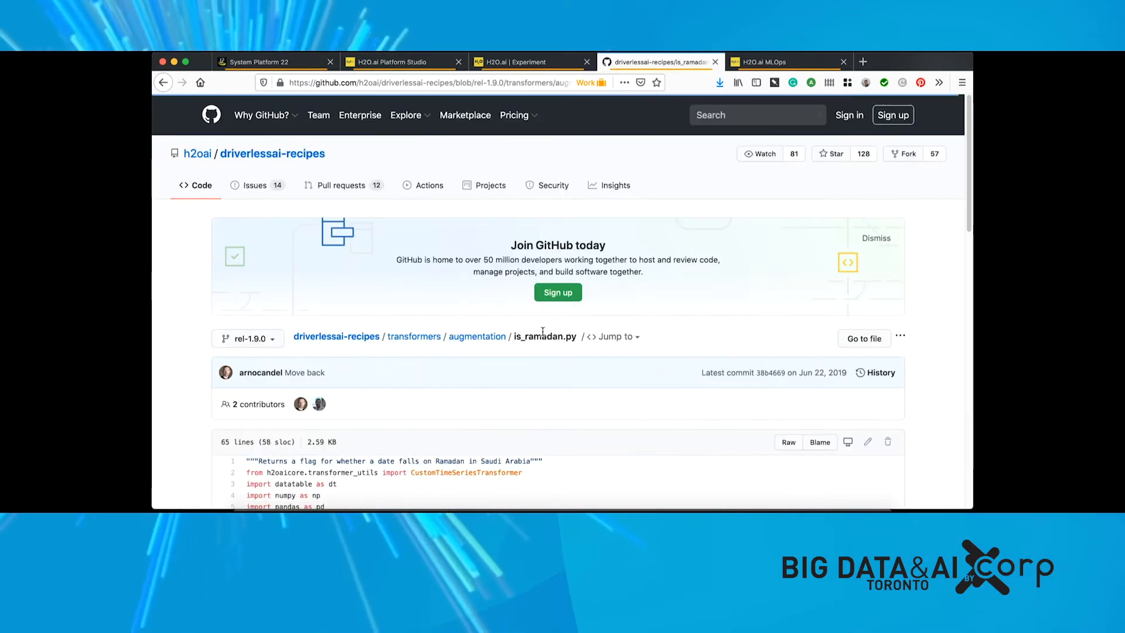
{"action": "left_click", "coordinate": [787, 442]}
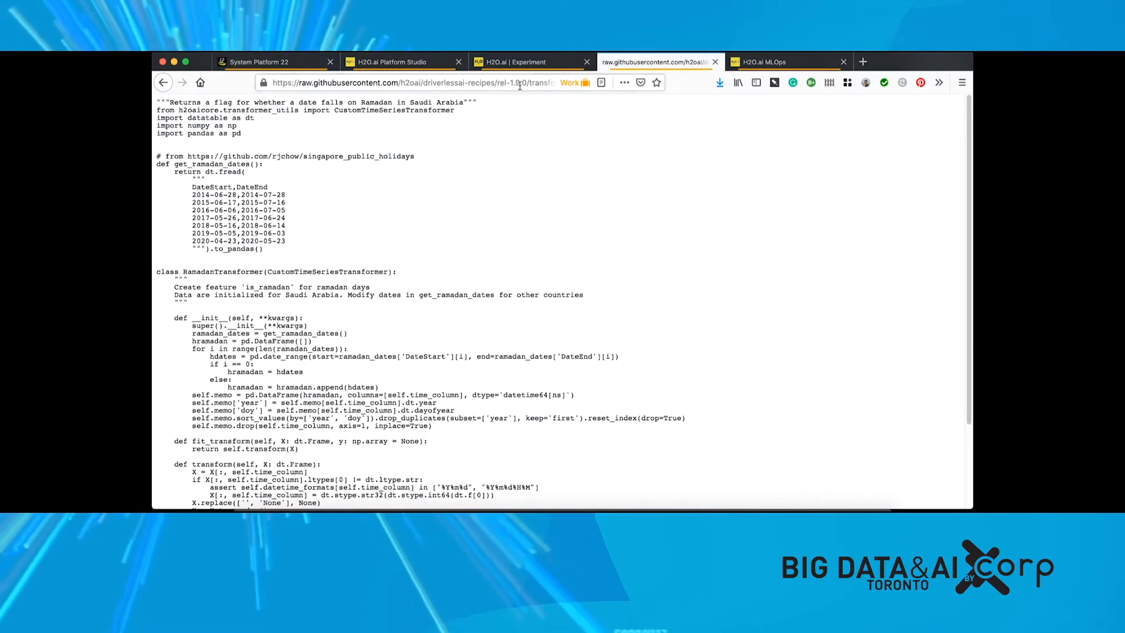
{"action": "left_click", "coordinate": [520, 86]}
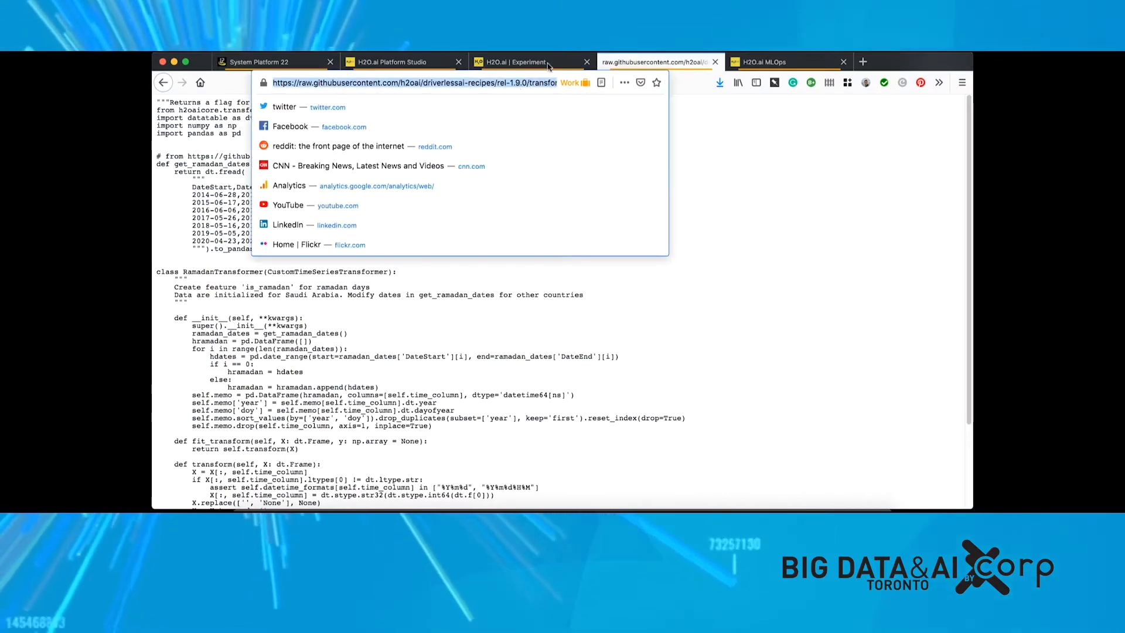
- Load the is_ramadan.py custom recipe into the experiment from its copied raw GitHub URL, and save the expert settings
{"action": "left_click", "coordinate": [439, 62]}
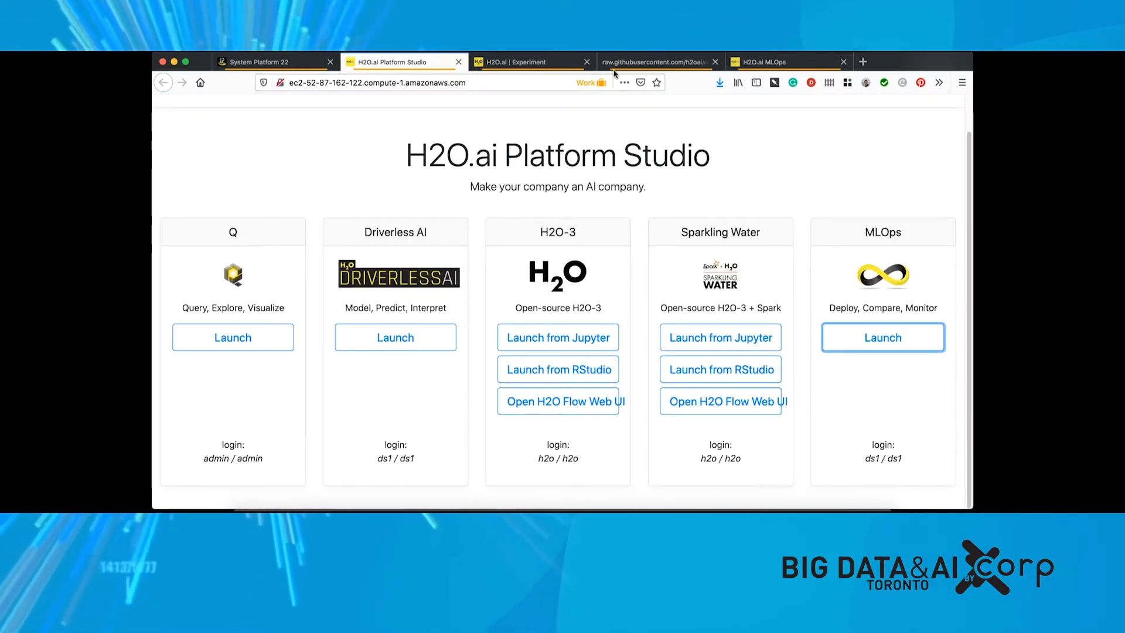
{"action": "left_click", "coordinate": [561, 61]}
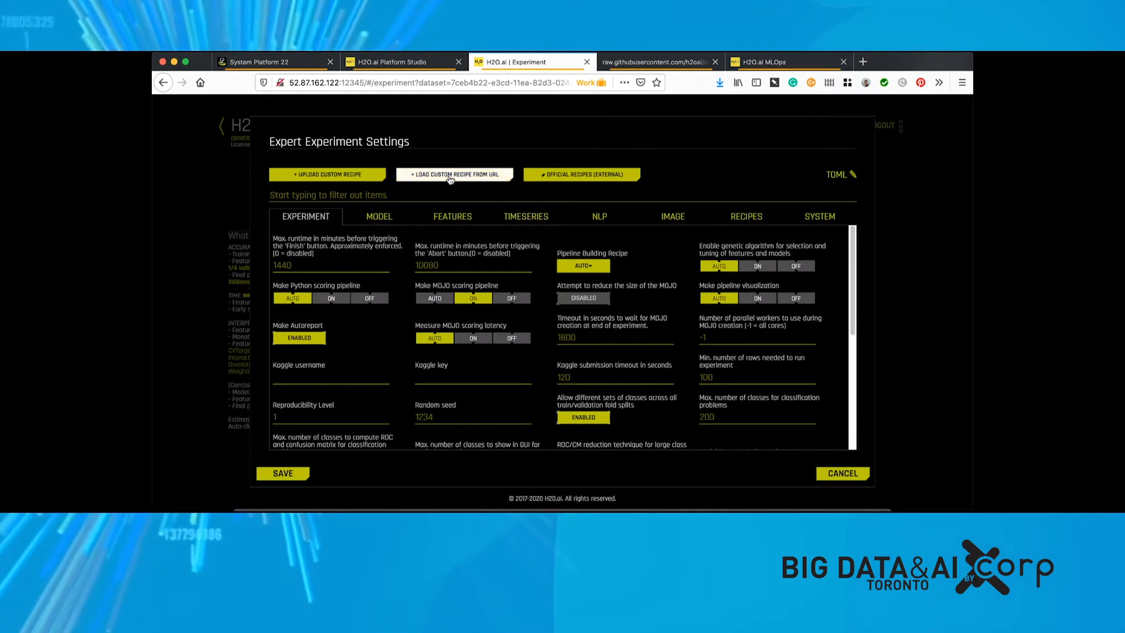
{"action": "left_click_drag", "start_coordinate": [447, 178], "coordinate": [365, 188]}
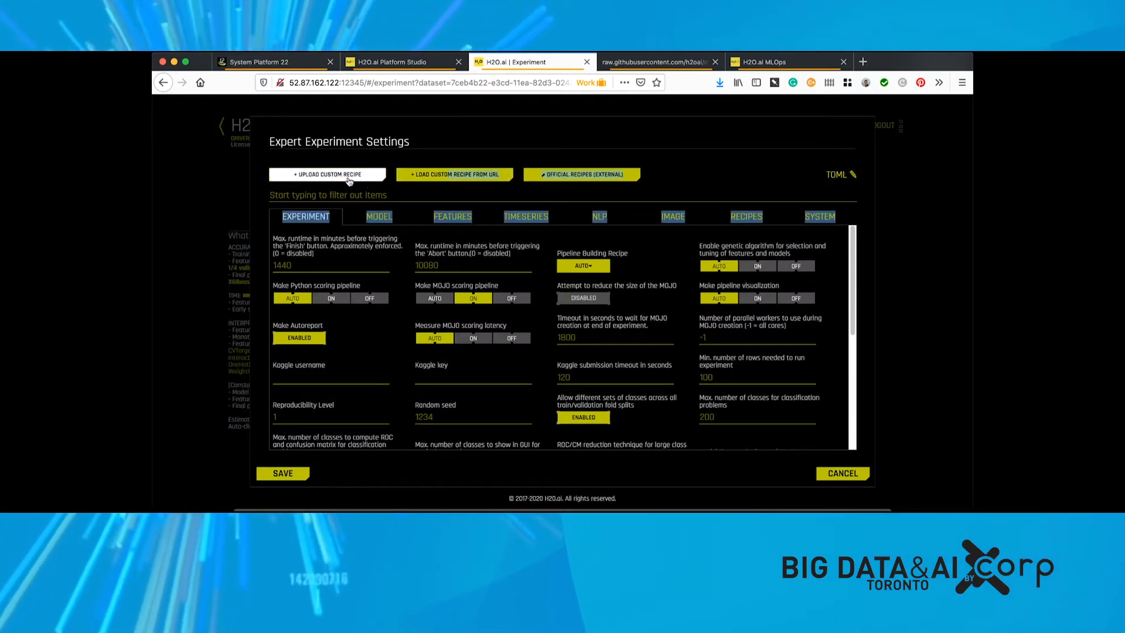
{"action": "left_click", "coordinate": [425, 175]}
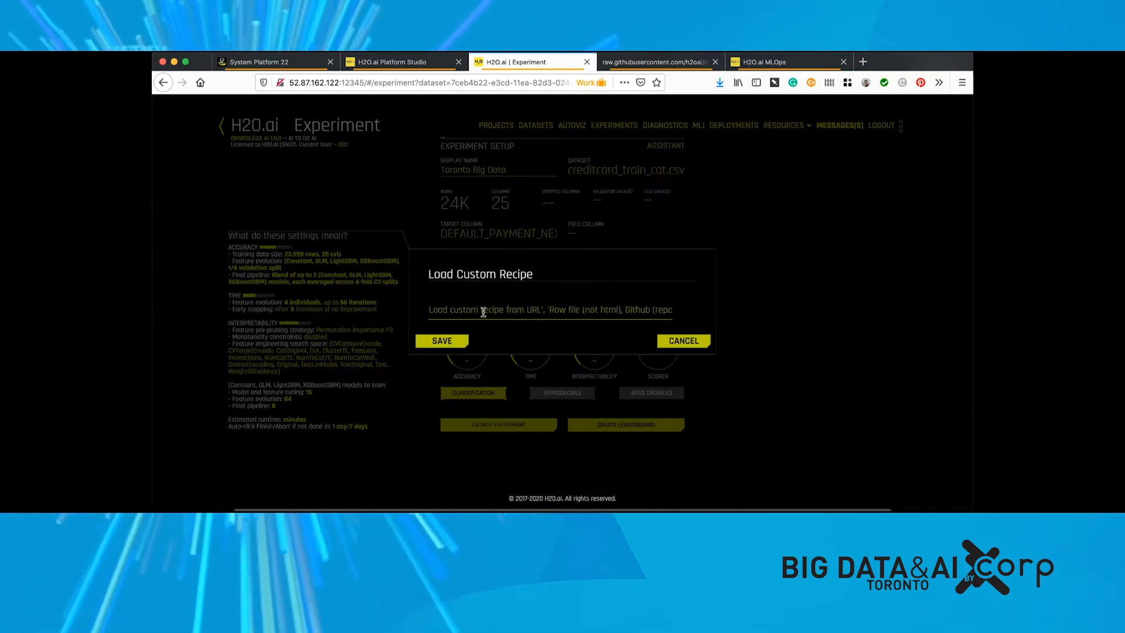
{"action": "key", "text": "super+v"}
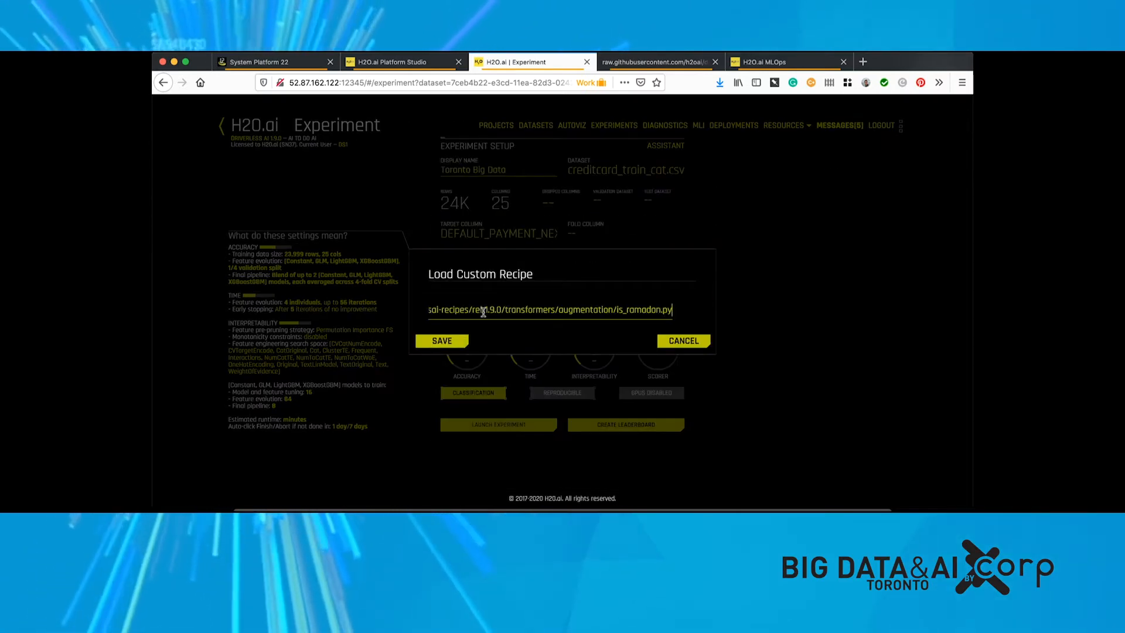
{"action": "left_click", "coordinate": [442, 342]}
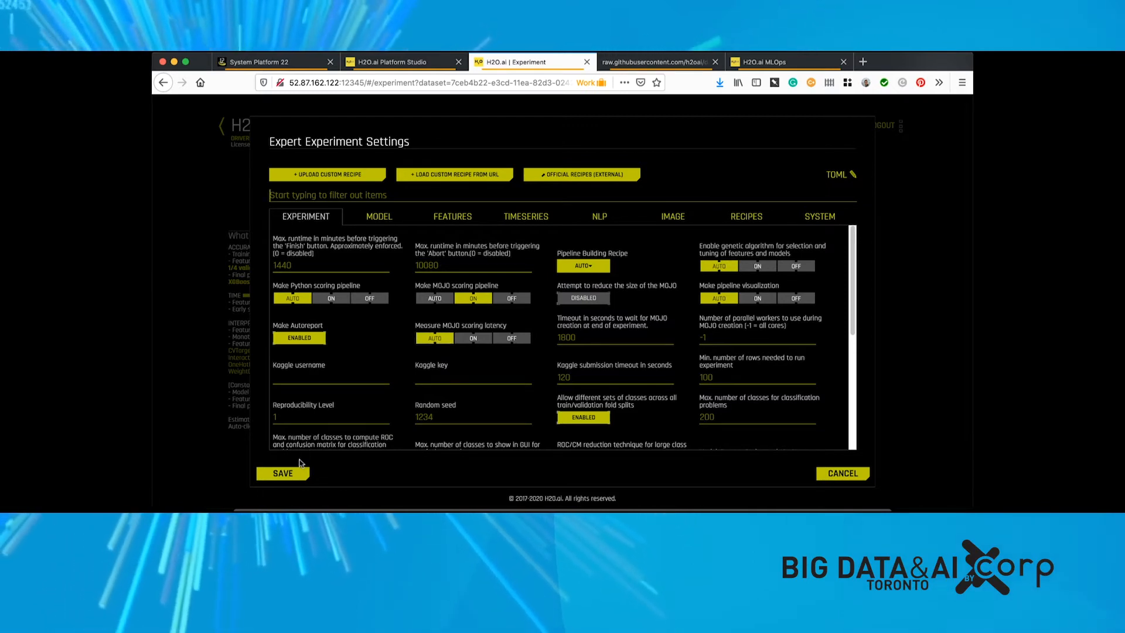
{"action": "left_click", "coordinate": [287, 472]}
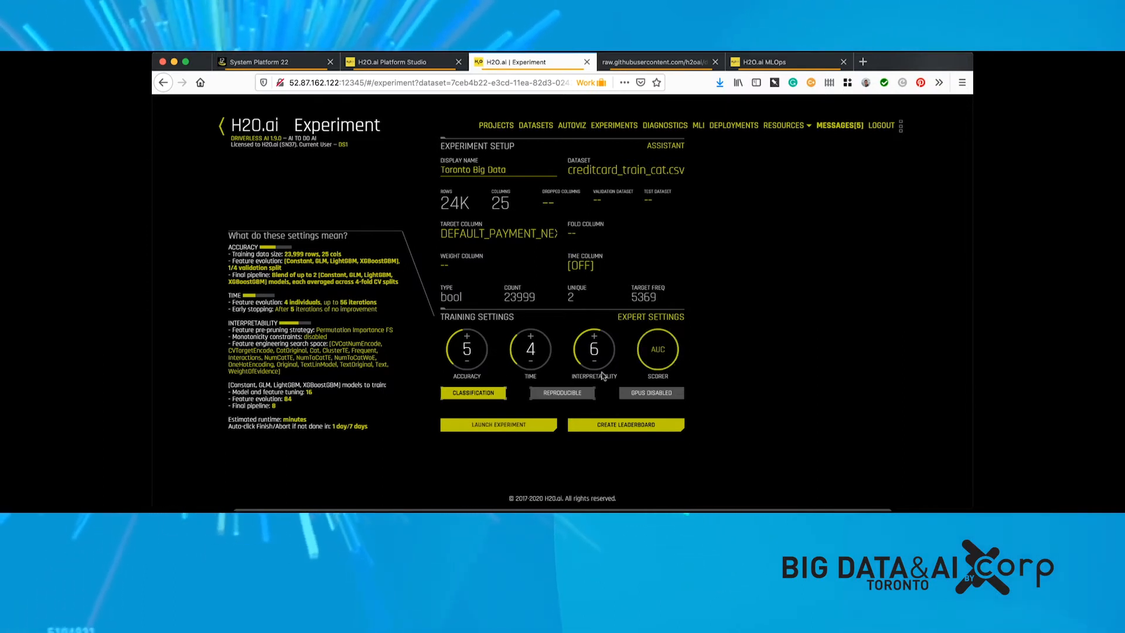
- Try accuracy 2 and accuracy 8 to compare the training plans they describe, and return the accuracy to 5
{"action": "left_click", "coordinate": [470, 363]}
{"action": "left_click", "coordinate": [469, 363]}
{"action": "left_click", "coordinate": [469, 362]}
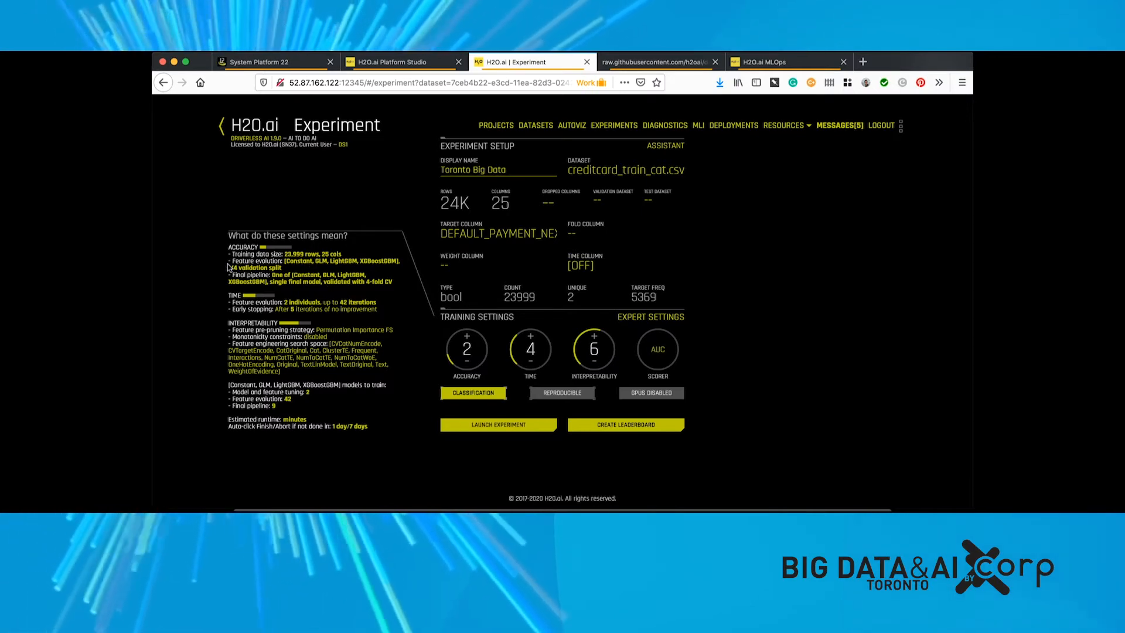
{"action": "key", "text": "ctrl+a"}
{"action": "left_click", "coordinate": [271, 223]}
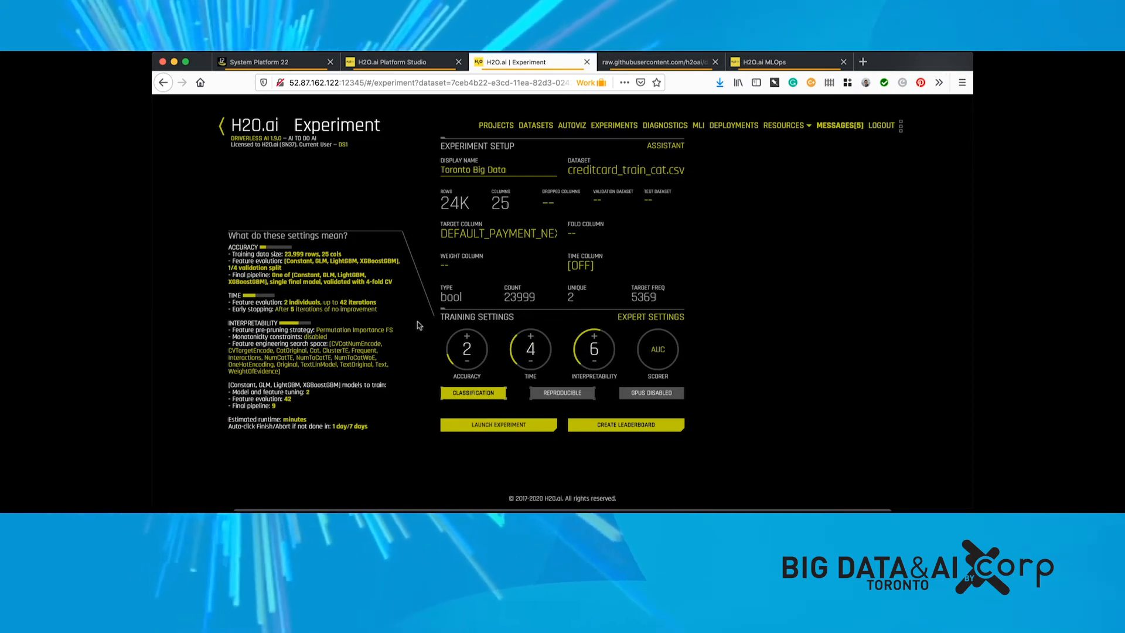
{"action": "scroll", "coordinate": [471, 346], "scroll_direction": "up", "scroll_amount": 2}
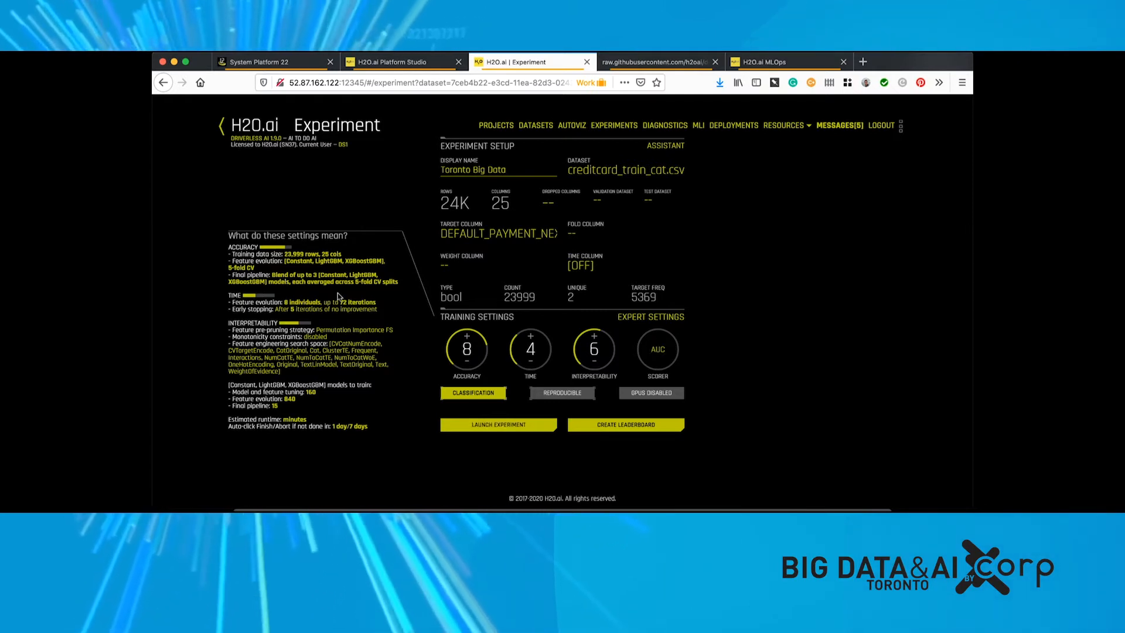
{"action": "left_click", "coordinate": [469, 362]}
{"action": "left_click", "coordinate": [468, 362]}
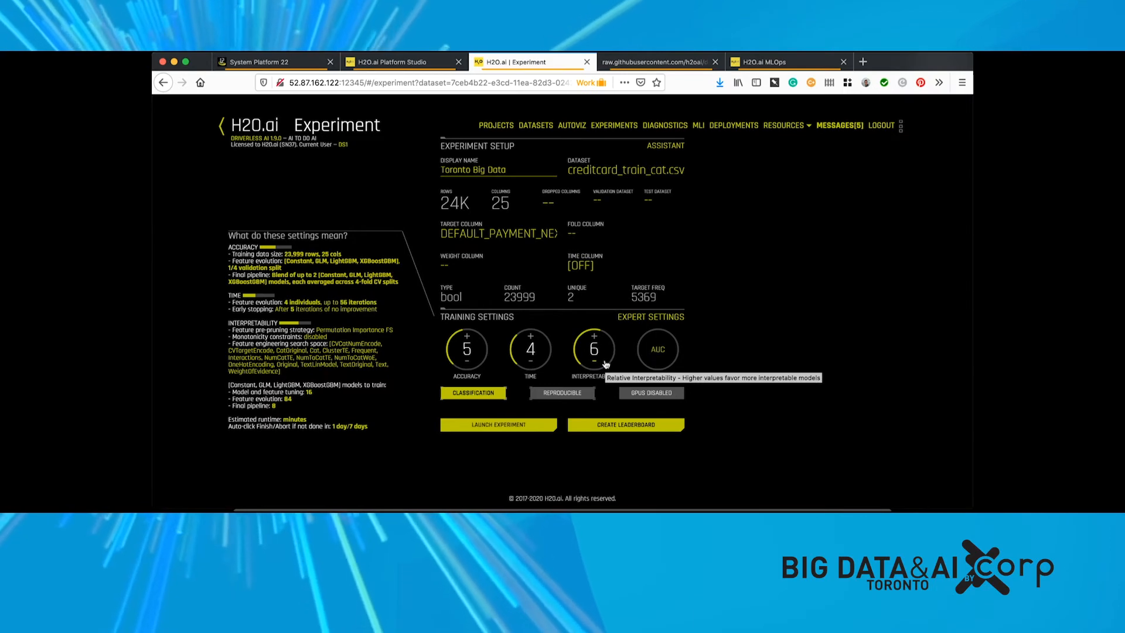
- Select AUC as the experiment's scorer and launch the experiment
{"action": "left_click", "coordinate": [657, 350]}
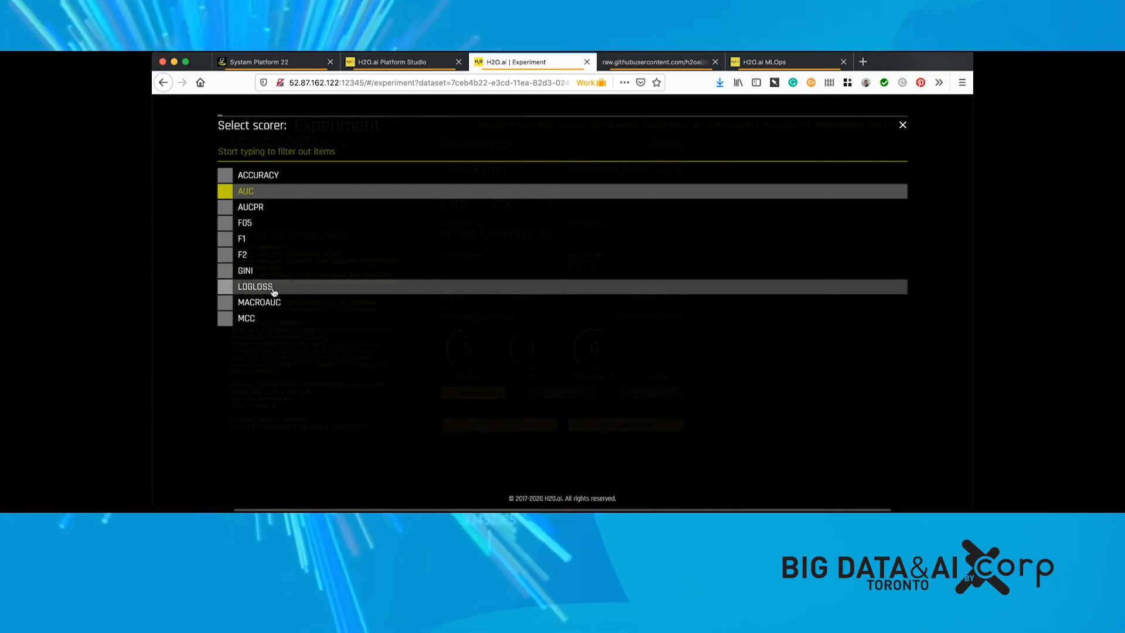
{"action": "left_click", "coordinate": [276, 190]}
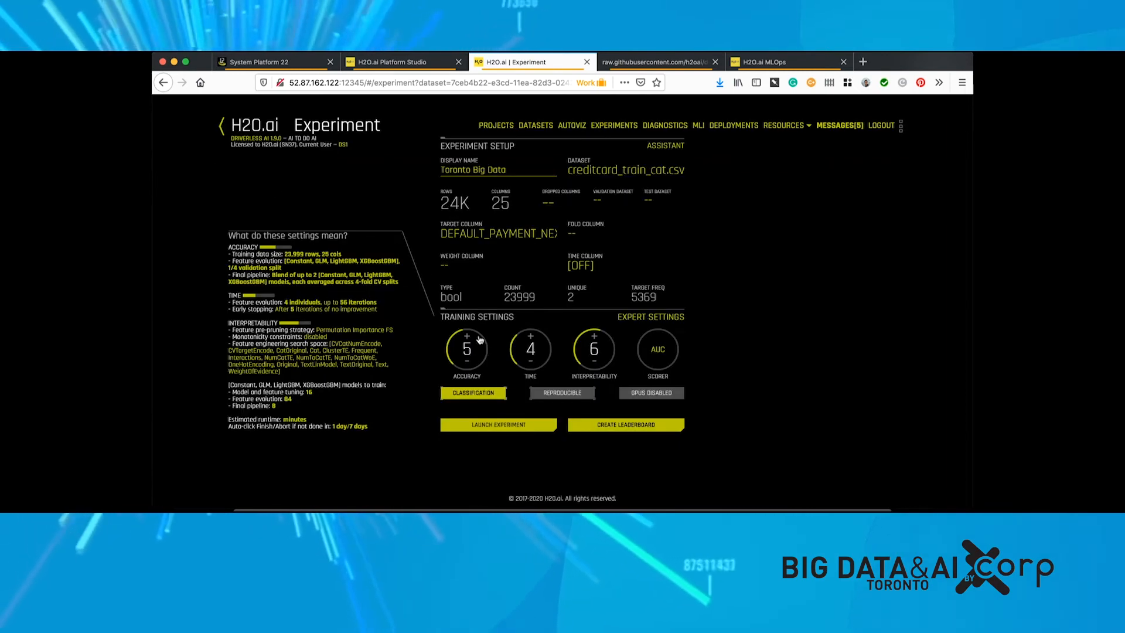
{"action": "left_click", "coordinate": [515, 427]}
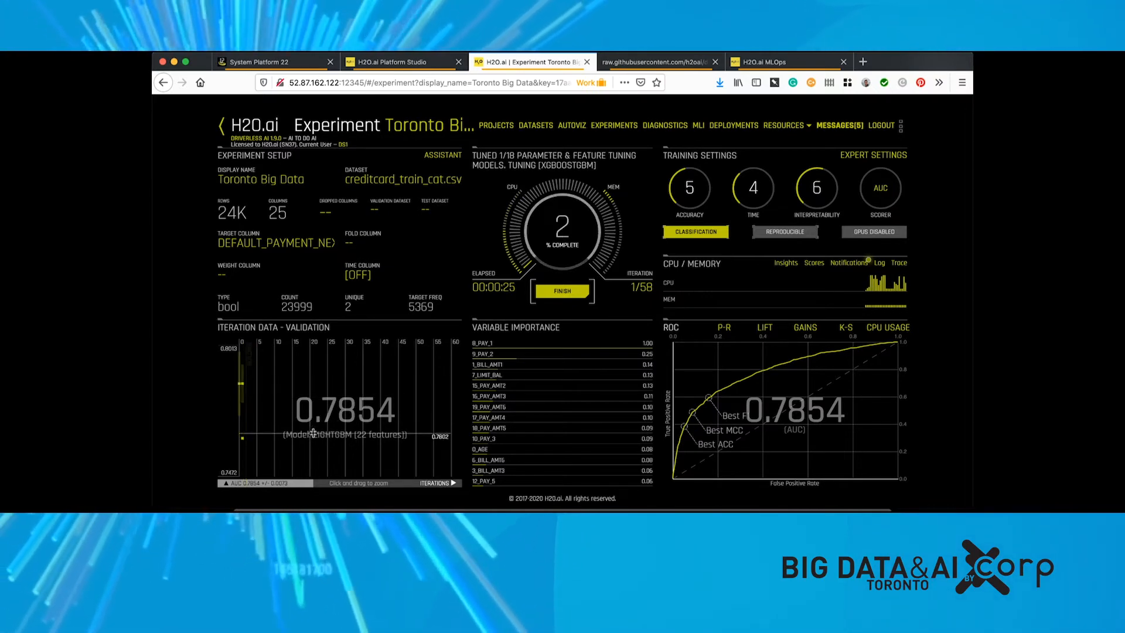
- Examine the running experiment's iteration data, the ROC, P-R, lift, gains and K-S charts and the CPU usage, and return to the ROC curve
{"action": "mouse_move", "coordinate": [241, 384]}
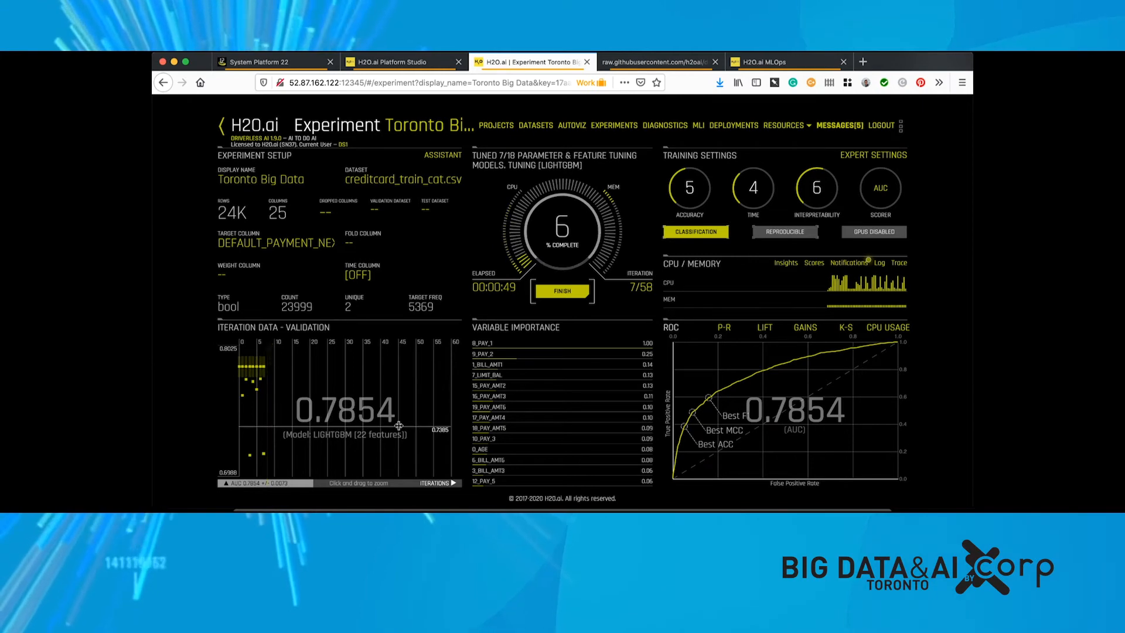
{"action": "mouse_move", "coordinate": [809, 393]}
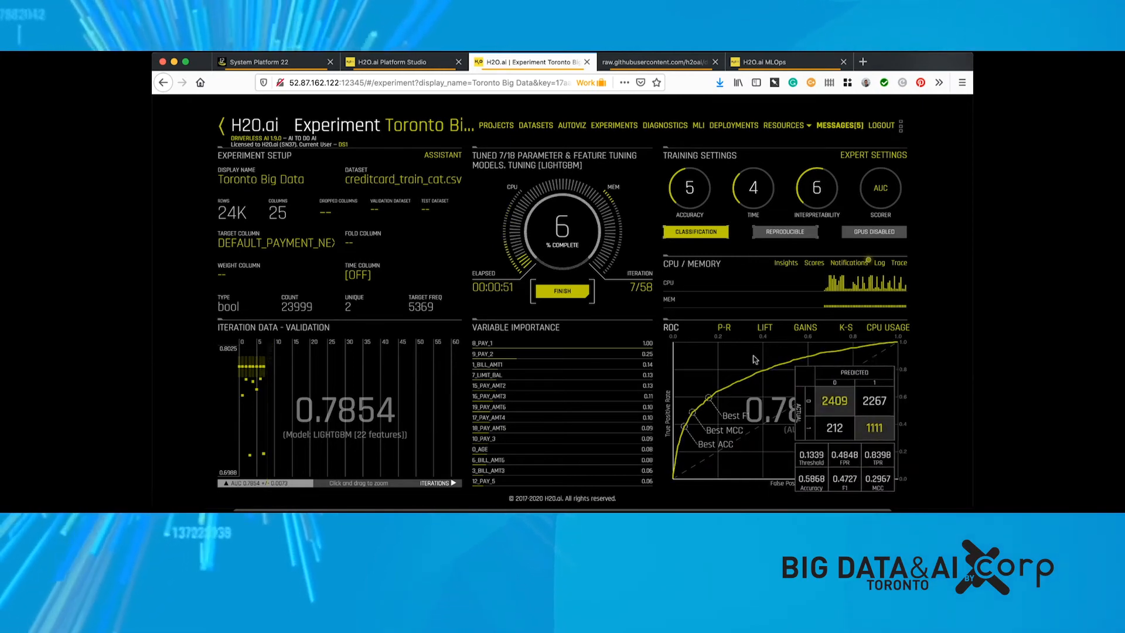
{"action": "mouse_move", "coordinate": [682, 332]}
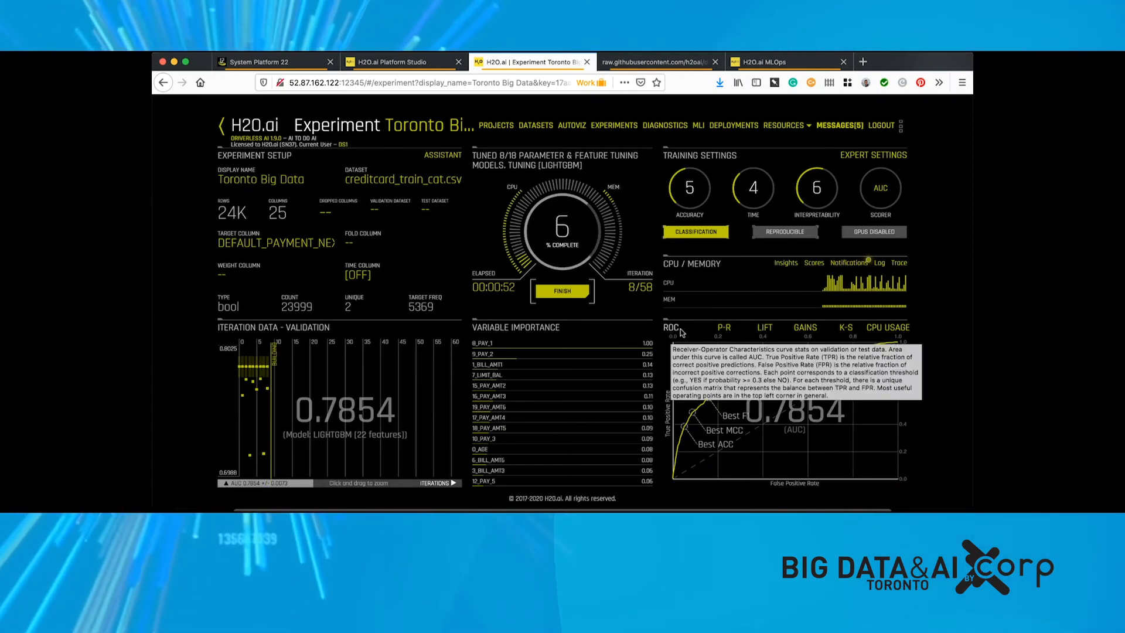
{"action": "left_click", "coordinate": [724, 329]}
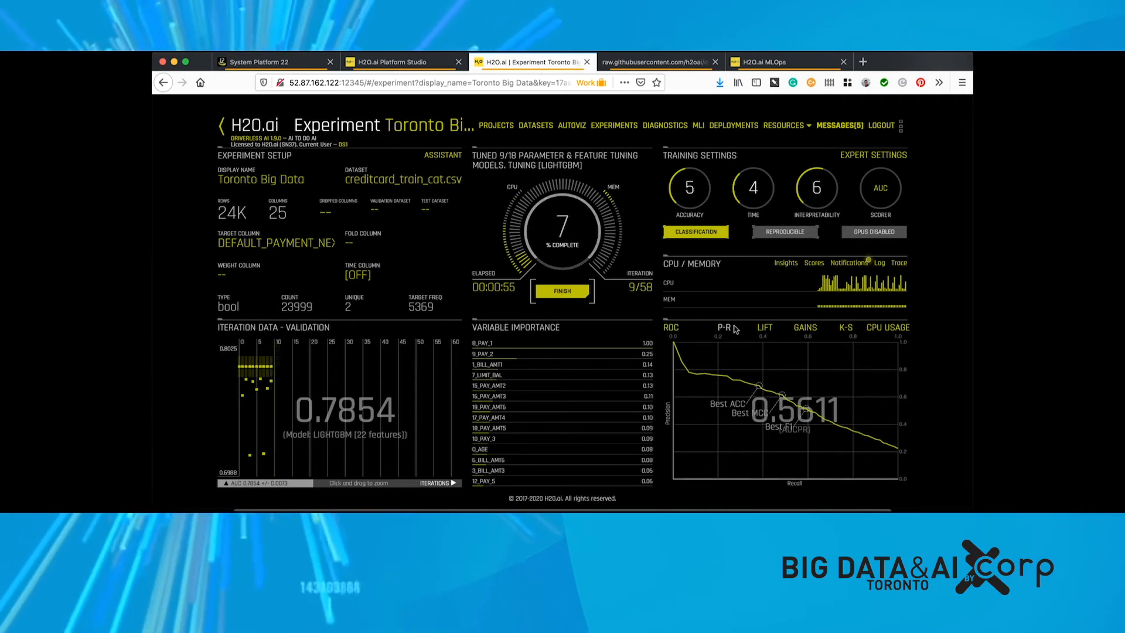
{"action": "left_click", "coordinate": [763, 331]}
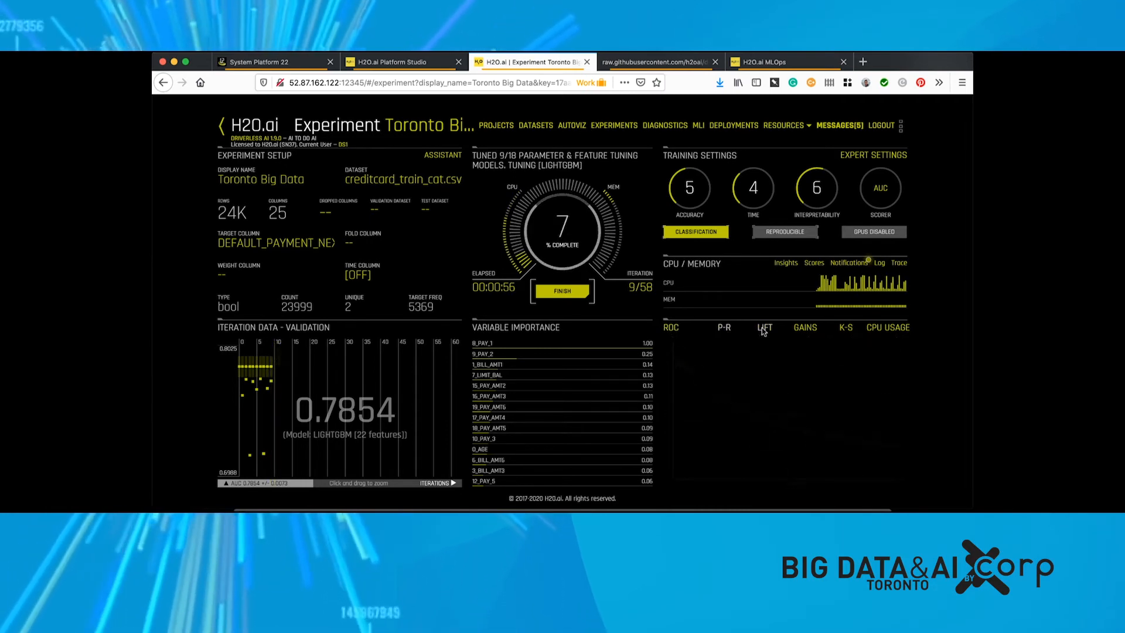
{"action": "left_click", "coordinate": [807, 329]}
{"action": "left_click", "coordinate": [847, 329]}
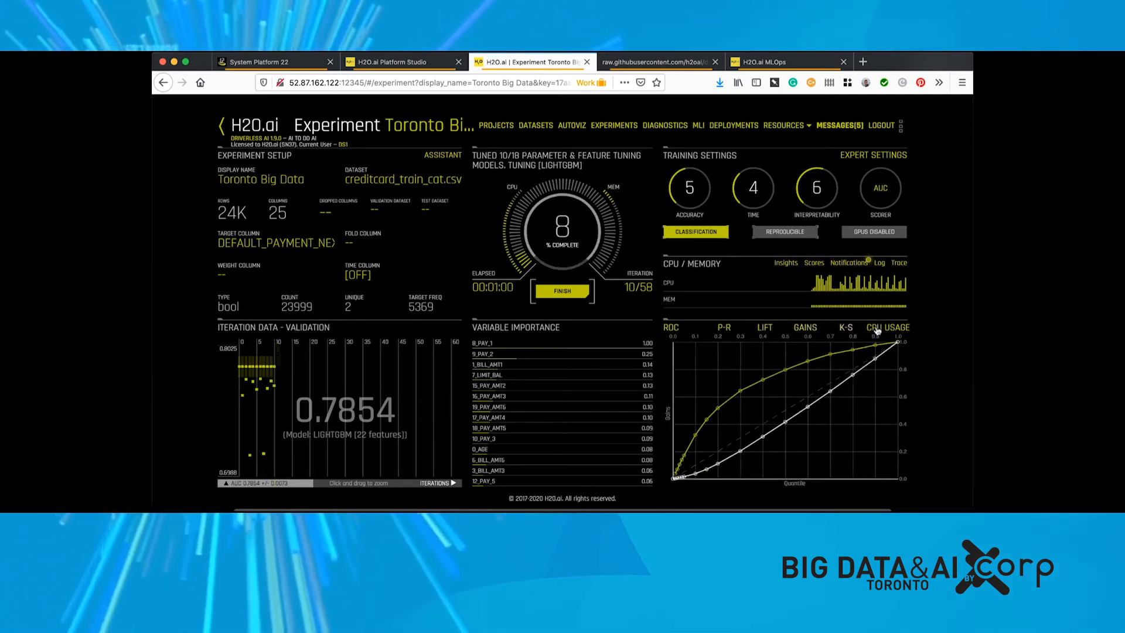
{"action": "left_click", "coordinate": [896, 330]}
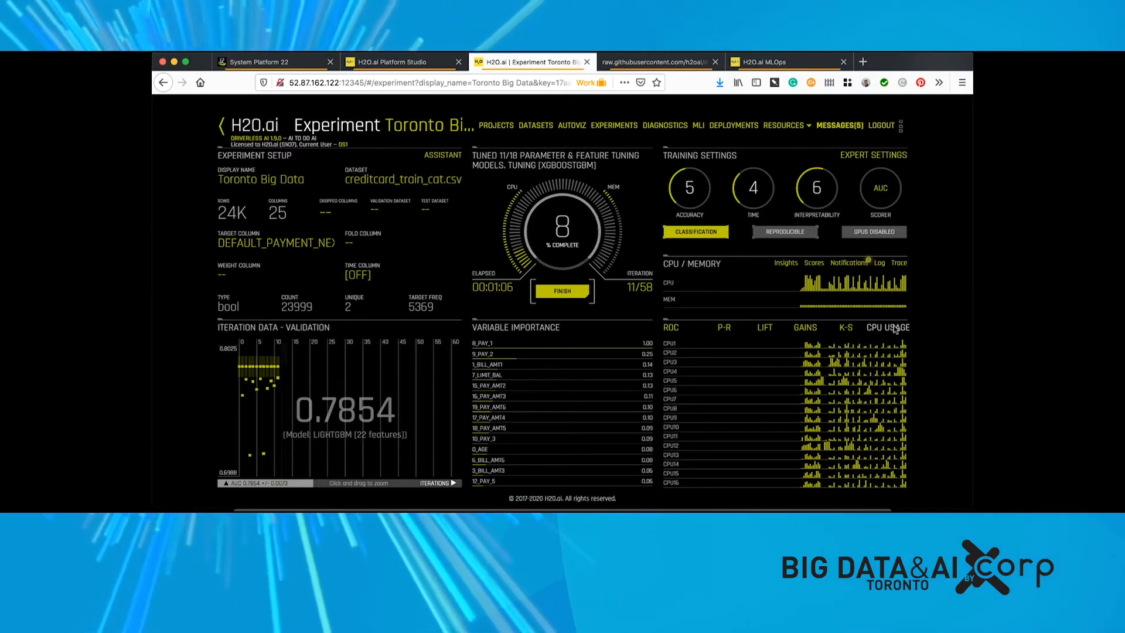
{"action": "left_click", "coordinate": [682, 331]}
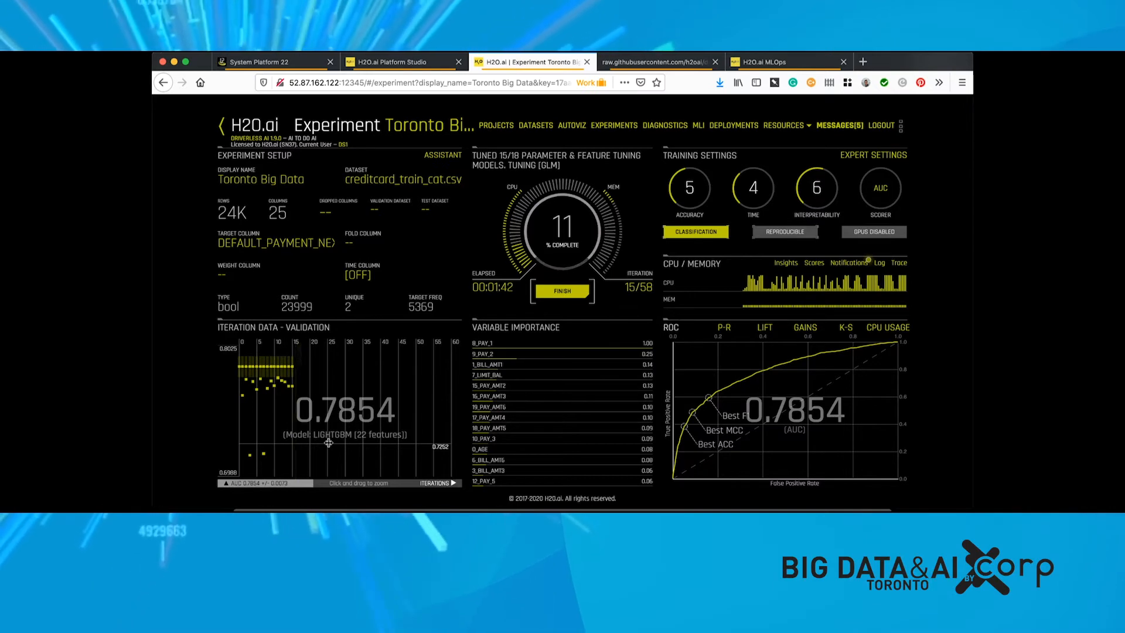
- Open the tedetino interpretation of the credit card model from the interpreted models and show its surrogate models
{"action": "left_click", "coordinate": [697, 125]}
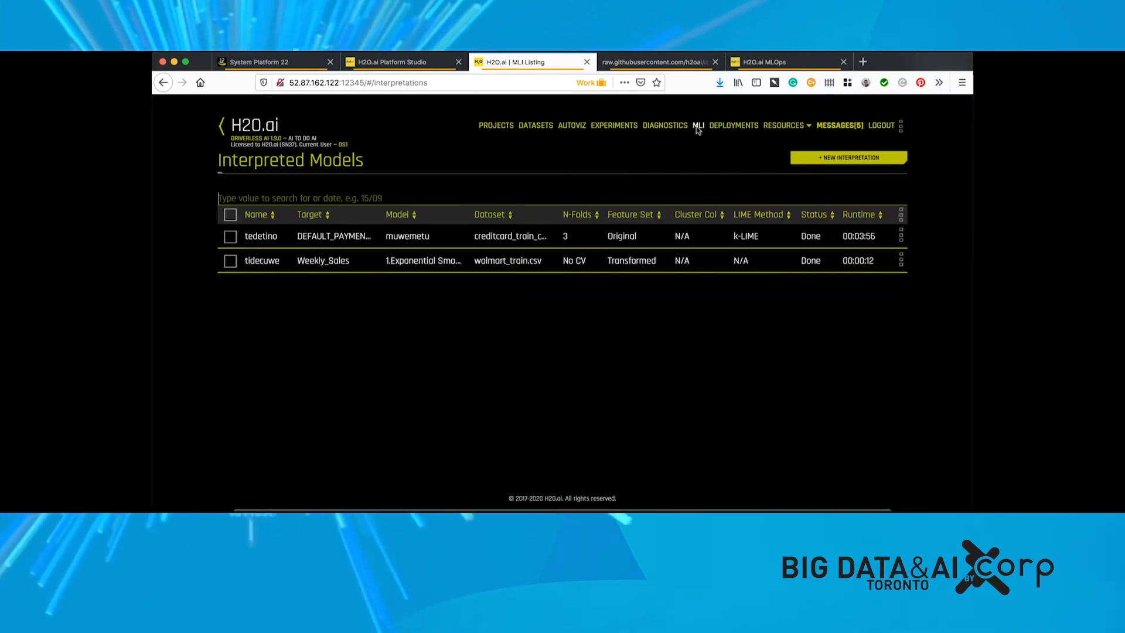
{"action": "left_click", "coordinate": [539, 236]}
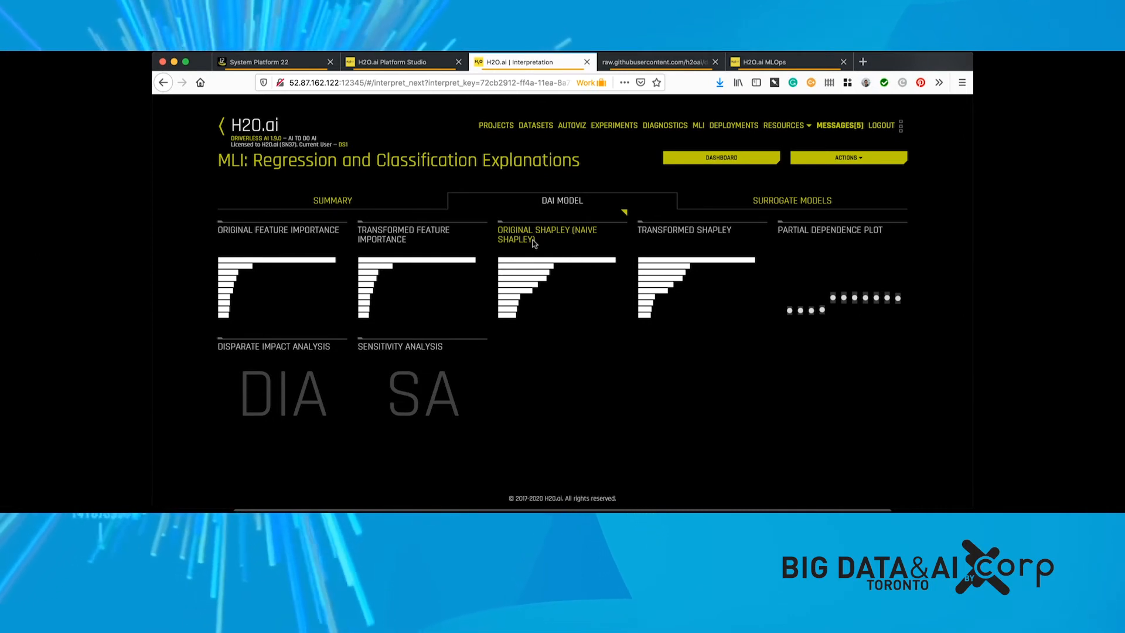
{"action": "left_click", "coordinate": [775, 197]}
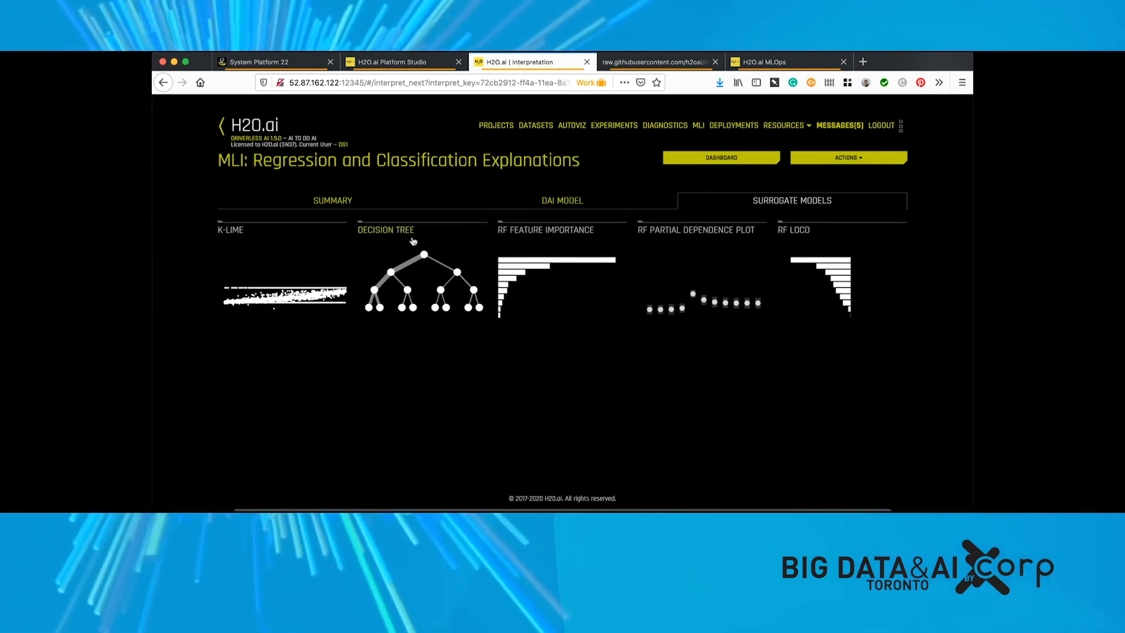
- Examine the k-LIME plot for cluster0 and its reason codes, and return to the surrogate model overview
{"action": "left_click", "coordinate": [270, 303]}
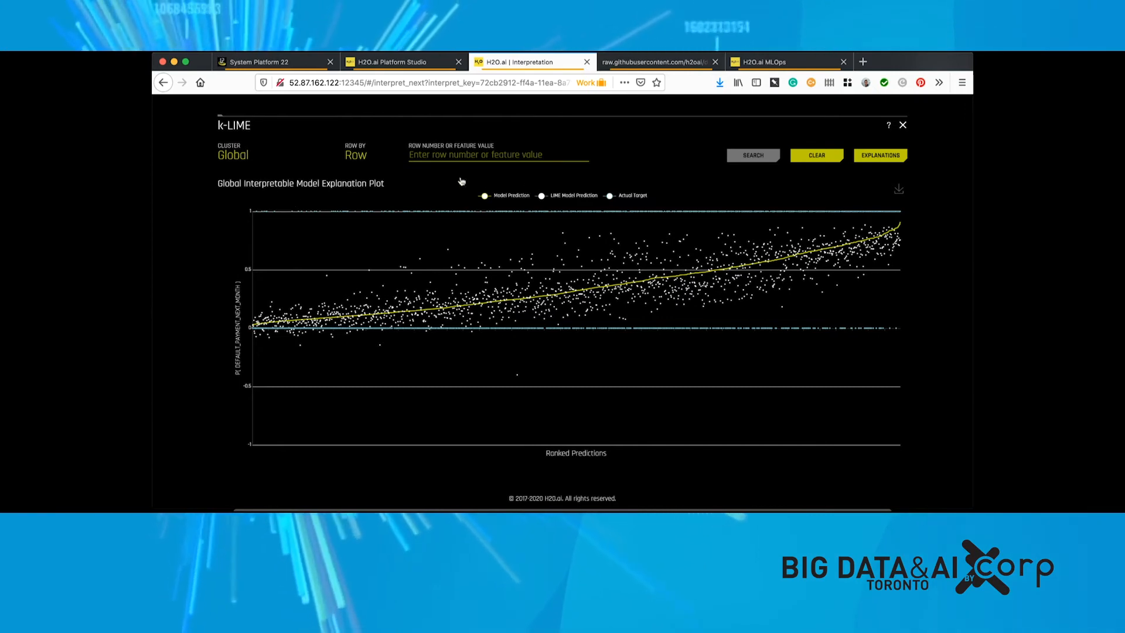
{"action": "left_click", "coordinate": [239, 159]}
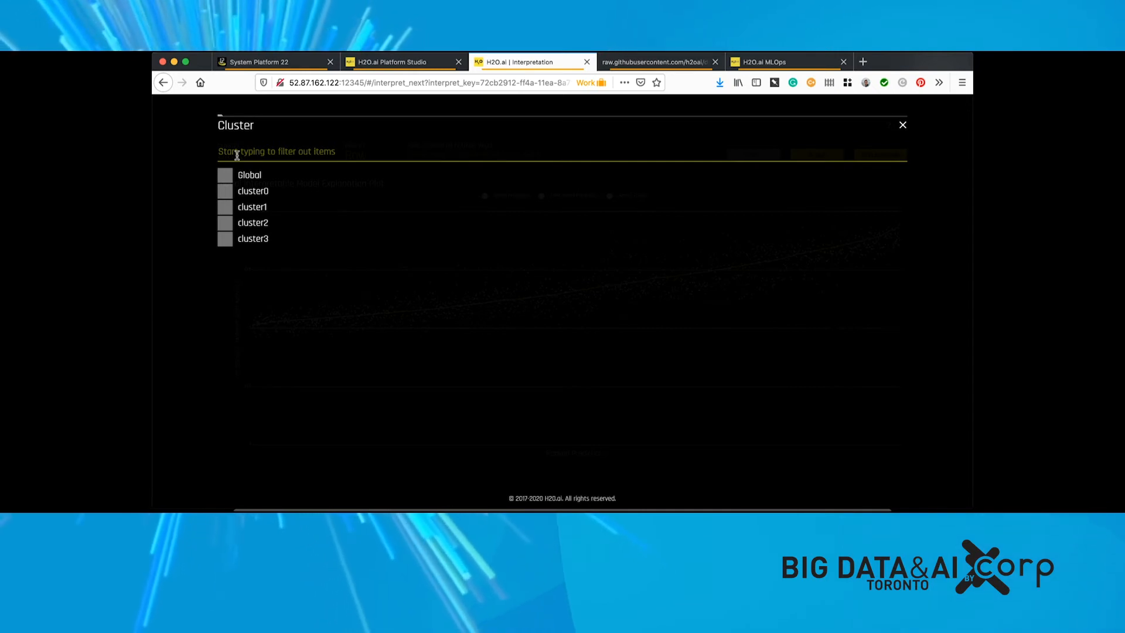
{"action": "left_click", "coordinate": [230, 192]}
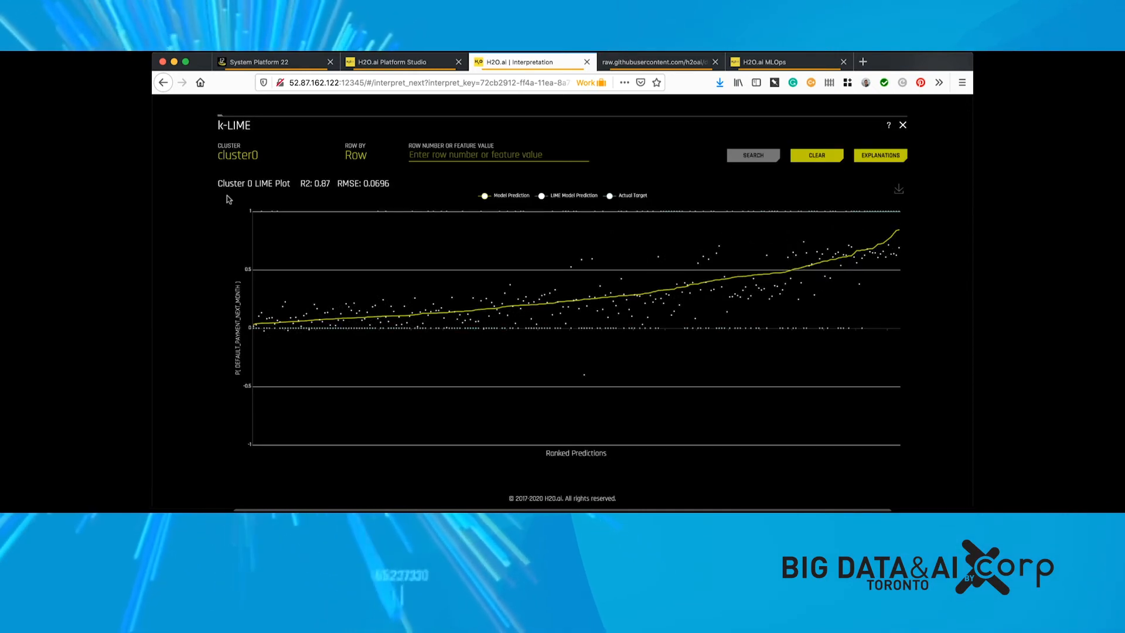
{"action": "left_click", "coordinate": [876, 156]}
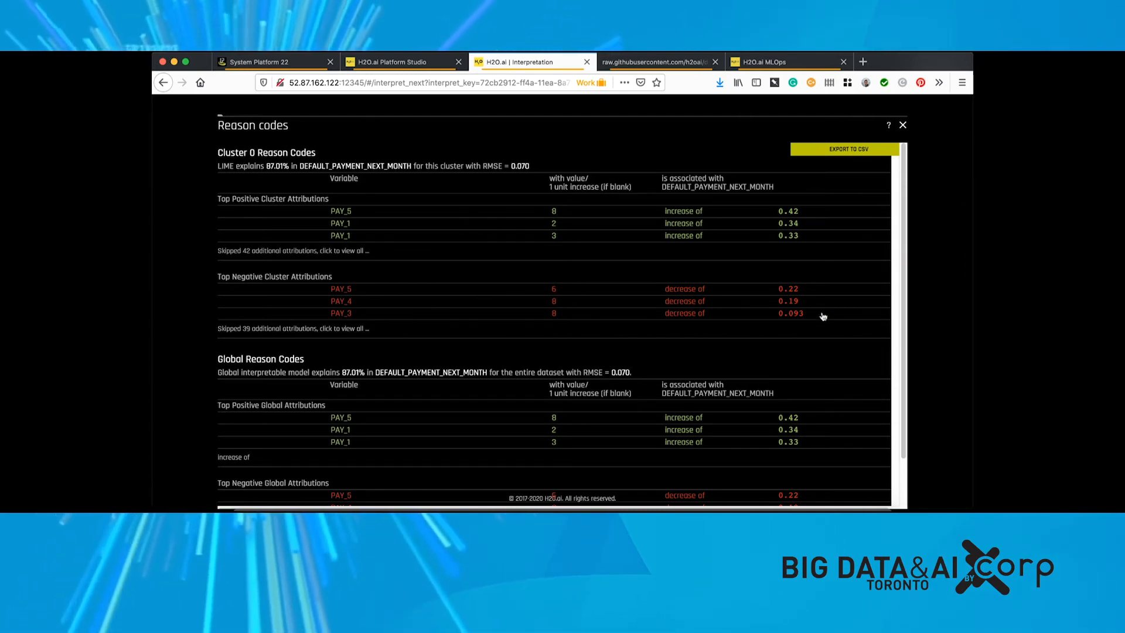
{"action": "left_click", "coordinate": [902, 125]}
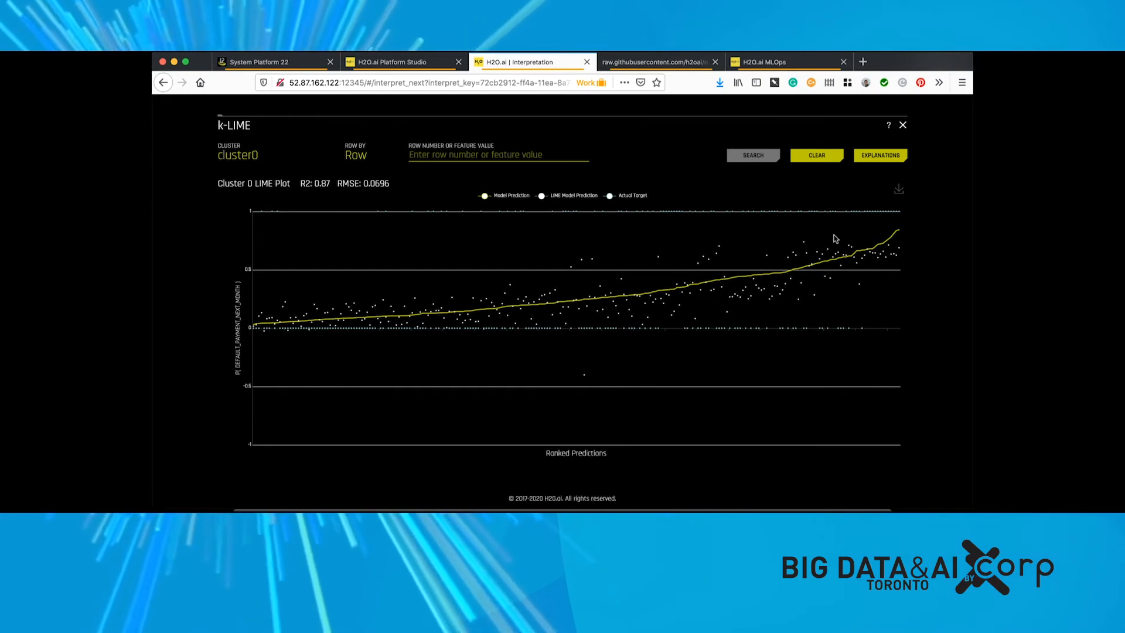
{"action": "left_click", "coordinate": [903, 125]}
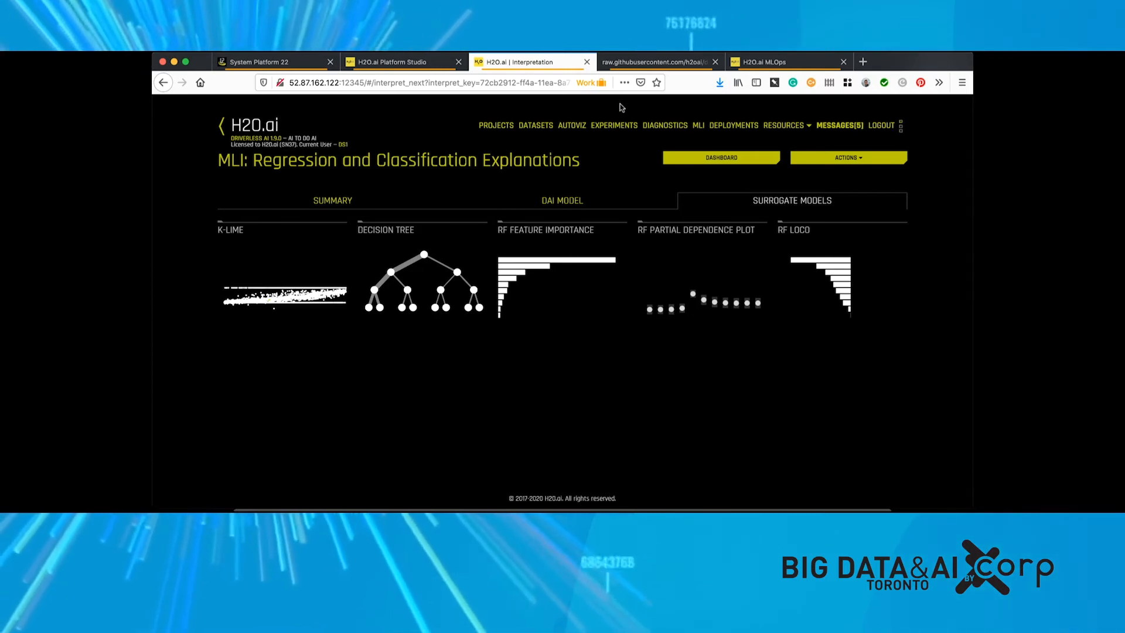
- Examine the Original Shapley (Naive Shapley) chart of the DAI model, and open the Transformed Shapley chart
{"action": "left_click", "coordinate": [569, 204]}
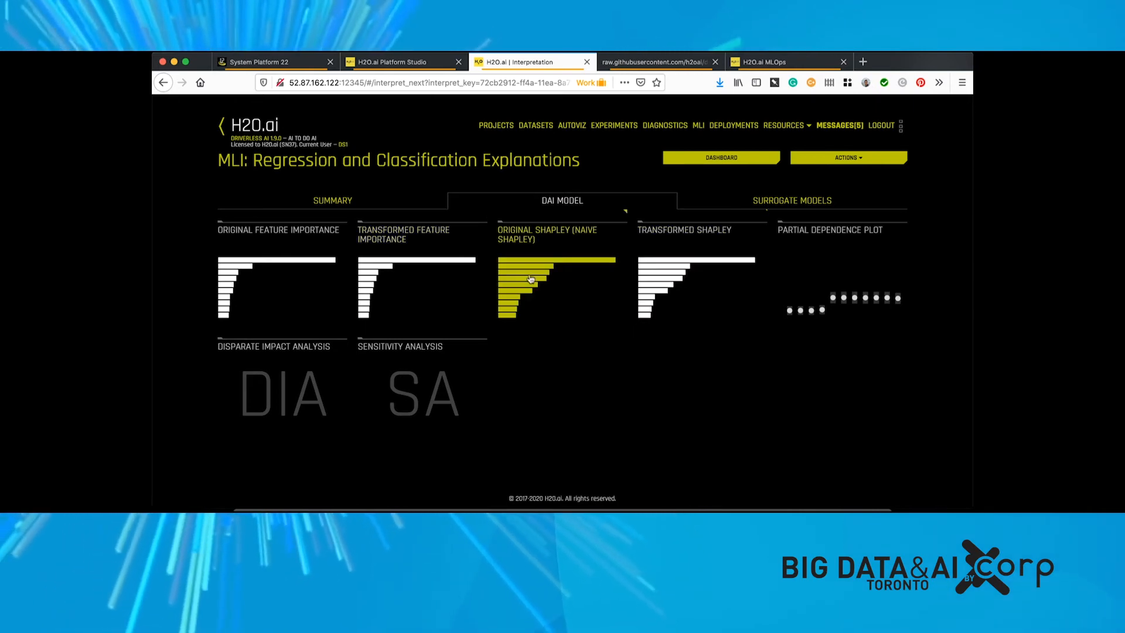
{"action": "left_click", "coordinate": [607, 270]}
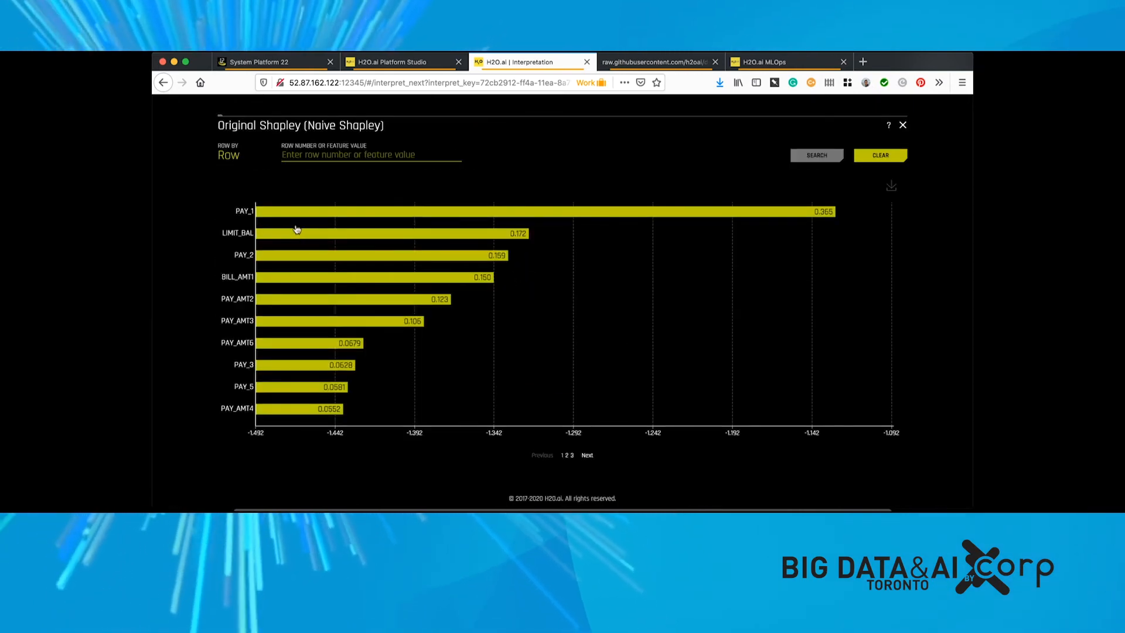
{"action": "left_click", "coordinate": [903, 125]}
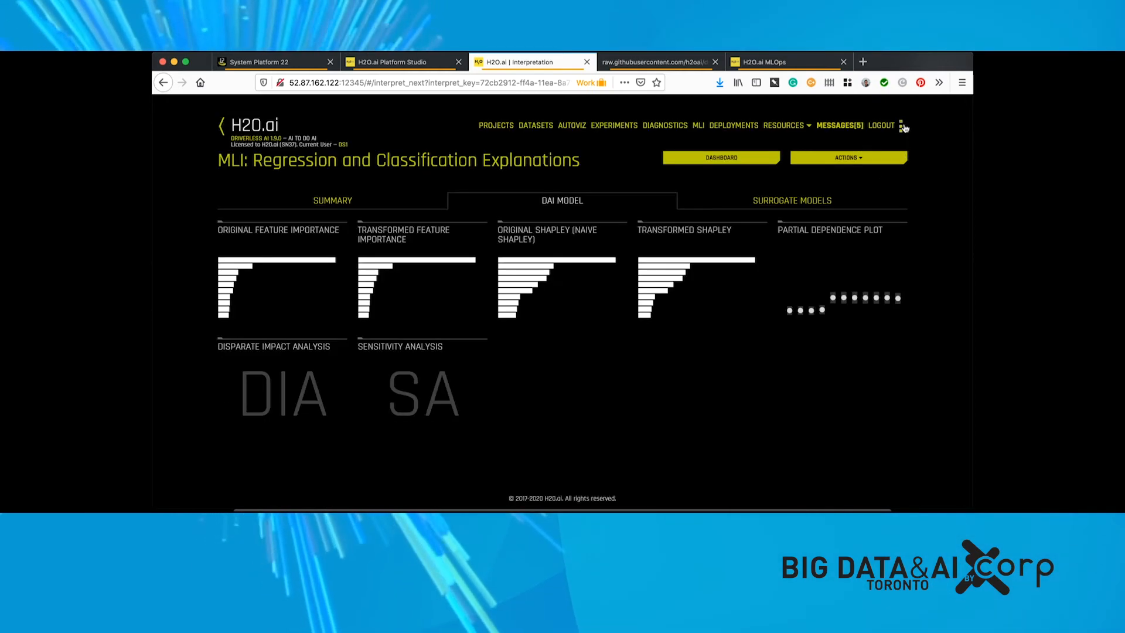
{"action": "left_click", "coordinate": [664, 266]}
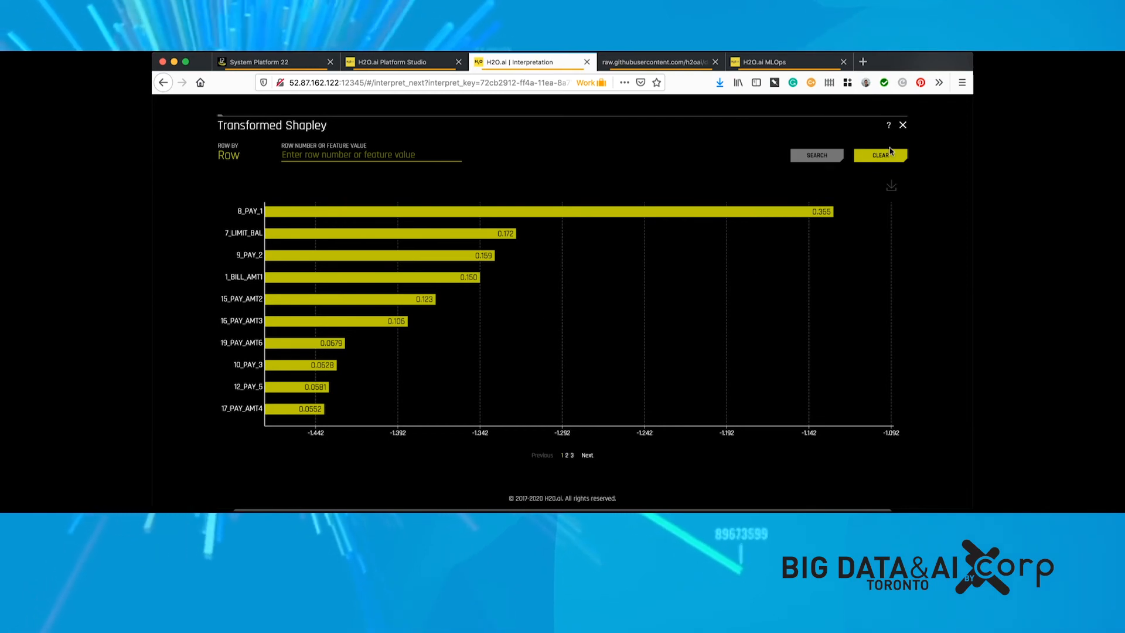
- Leave the Transformed Shapley chart, open the Toronto Big Data experiment and dismiss its notifications to check its progress
{"action": "left_click", "coordinate": [903, 125]}
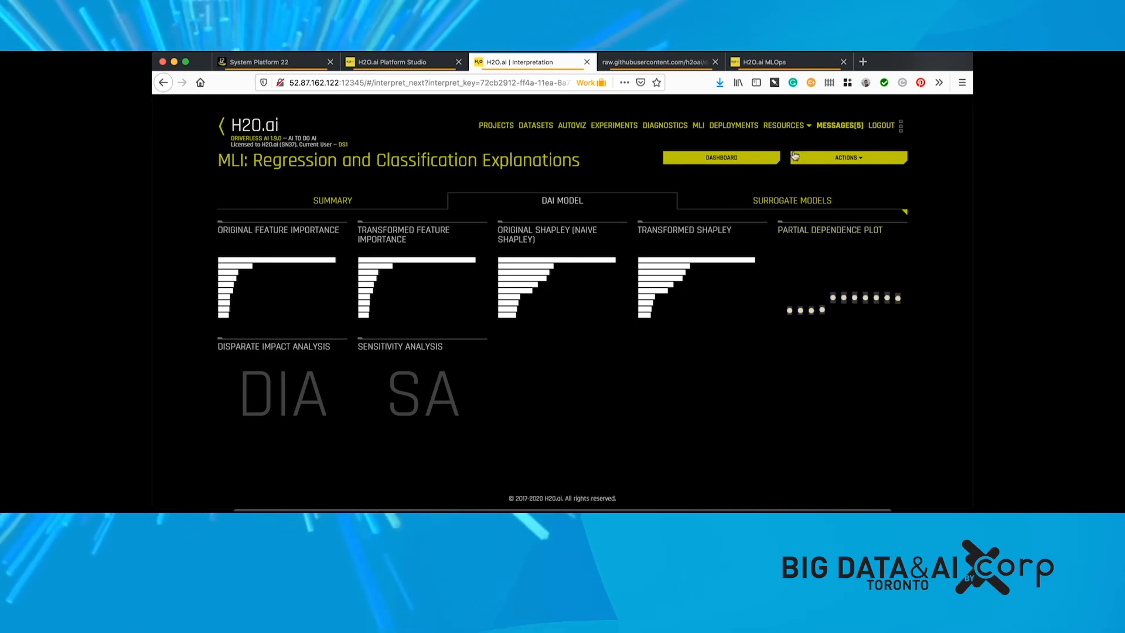
{"action": "left_click", "coordinate": [615, 127]}
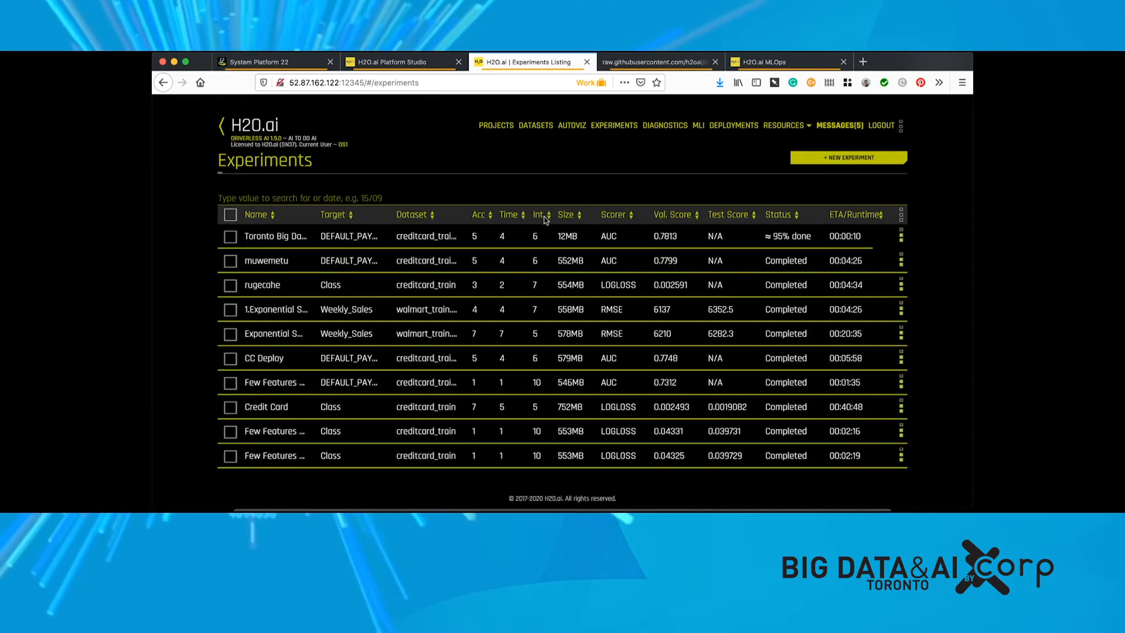
{"action": "left_click", "coordinate": [536, 240]}
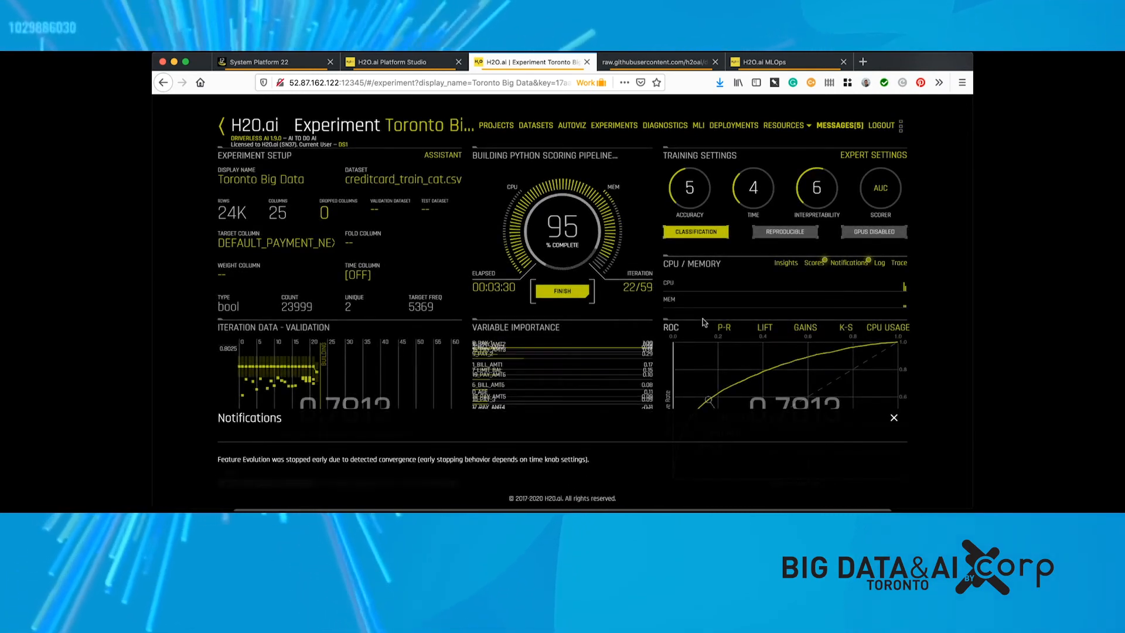
{"action": "left_click", "coordinate": [894, 418]}
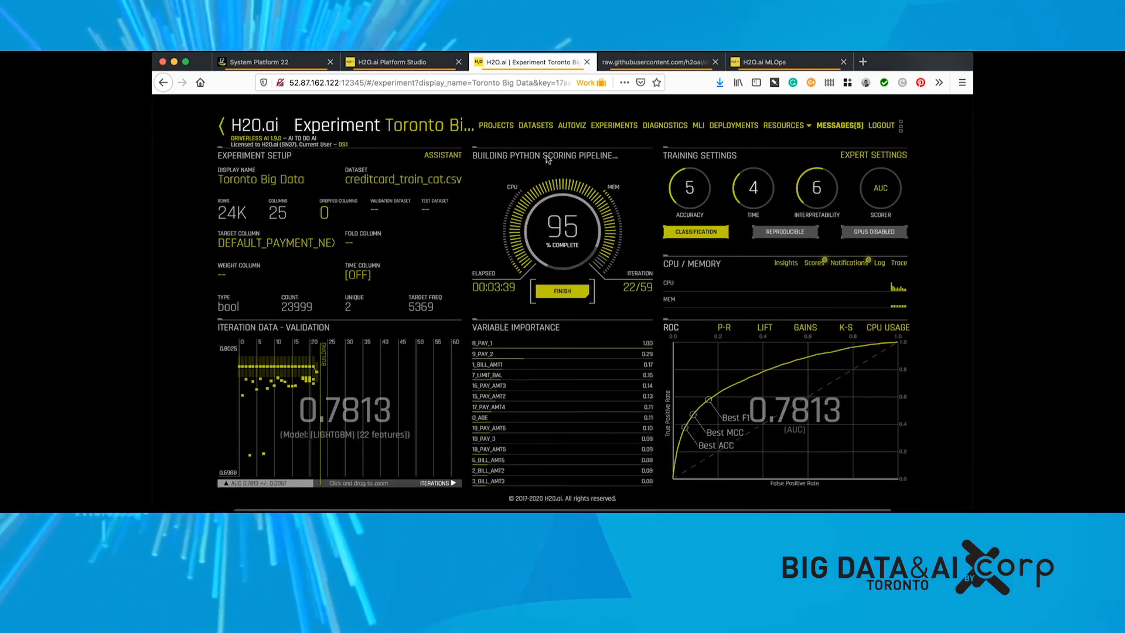
- Open the Credit Card Default project and link the Toronto Big Data experiment to it
{"action": "left_click", "coordinate": [503, 128]}
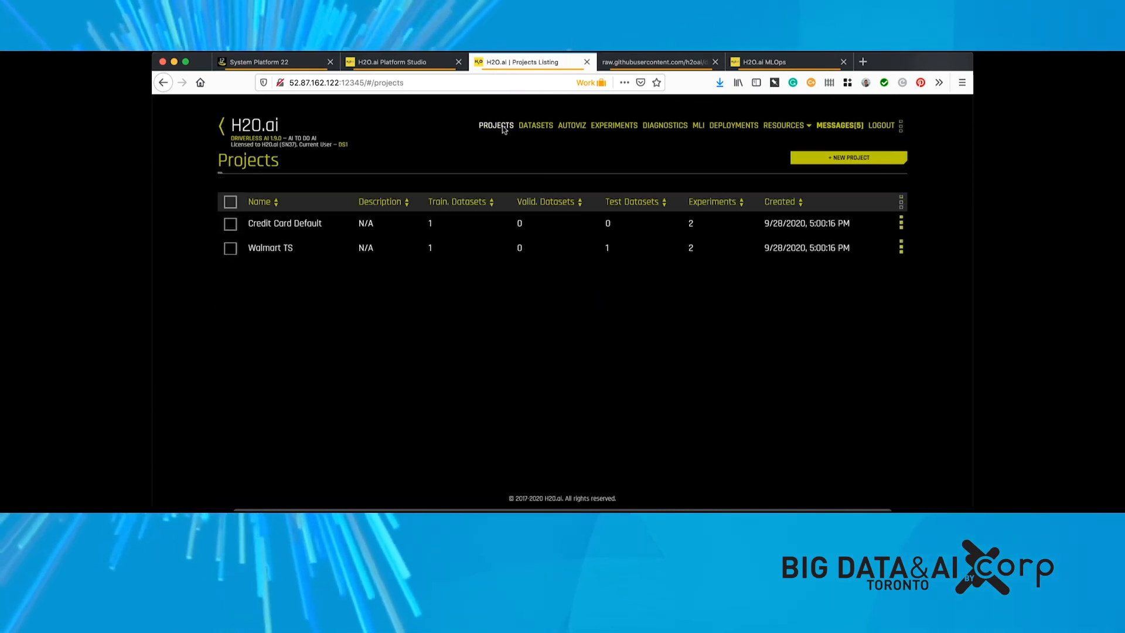
{"action": "left_click", "coordinate": [487, 230]}
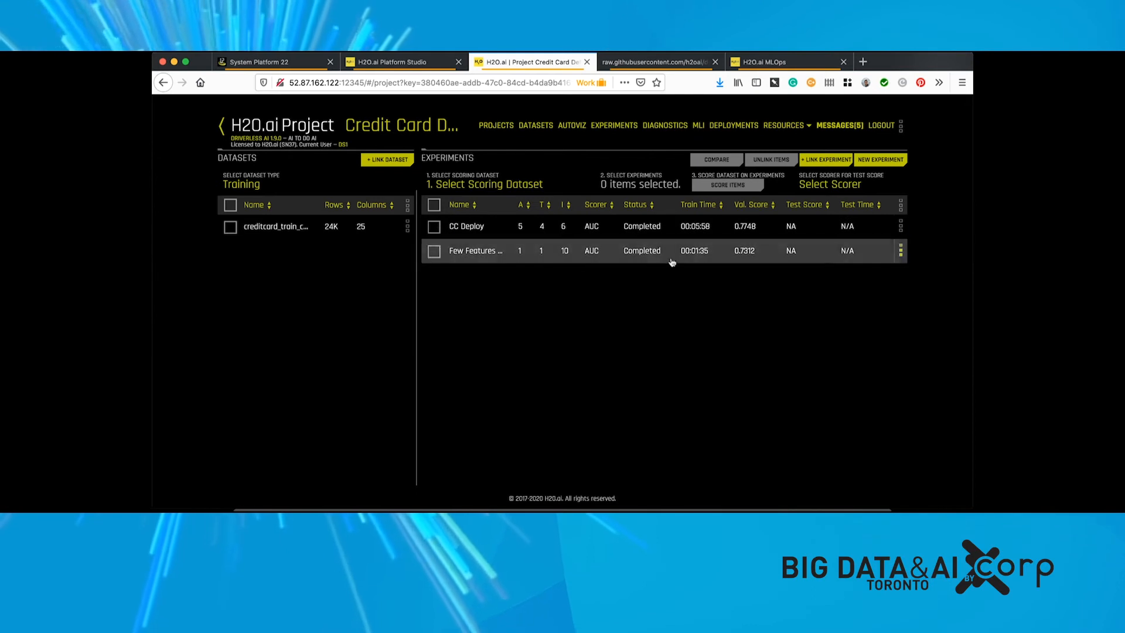
{"action": "left_click", "coordinate": [831, 164]}
{"action": "left_click", "coordinate": [404, 178]}
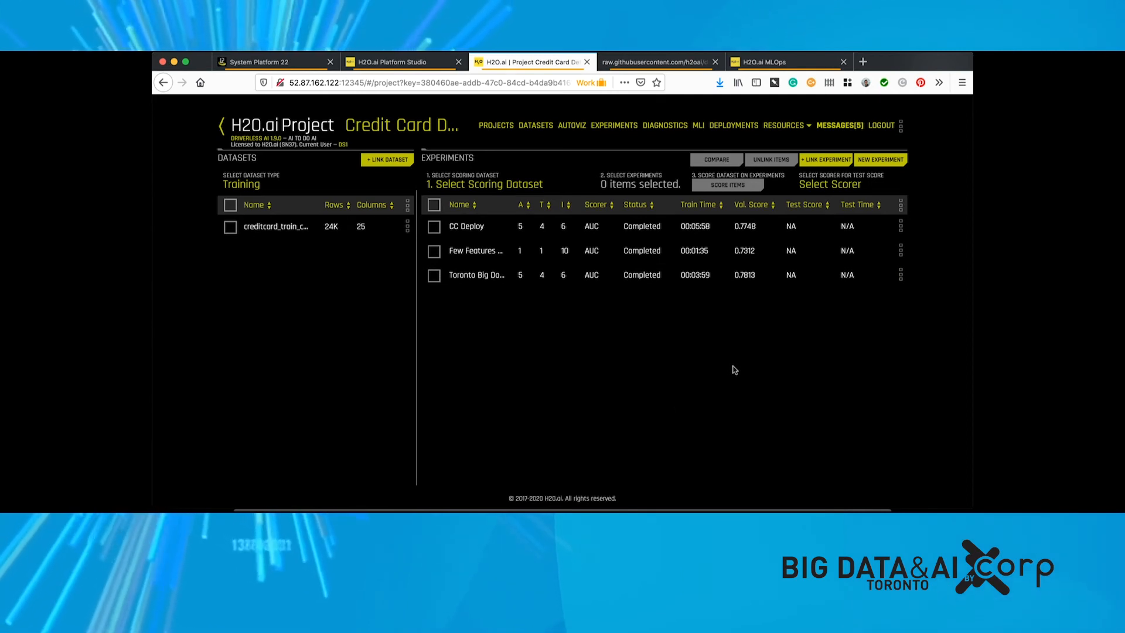
- Compare all experiments in the Credit Card Default project, clear the selection, and review the available scorers without choosing one
{"action": "left_click", "coordinate": [434, 205]}
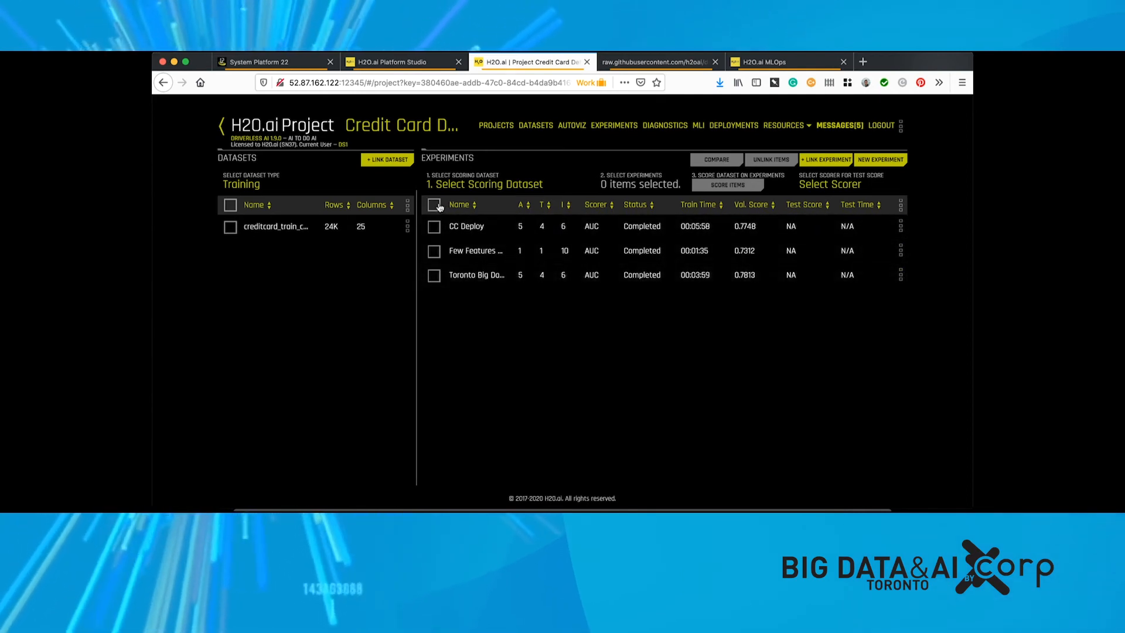
{"action": "left_click", "coordinate": [727, 159]}
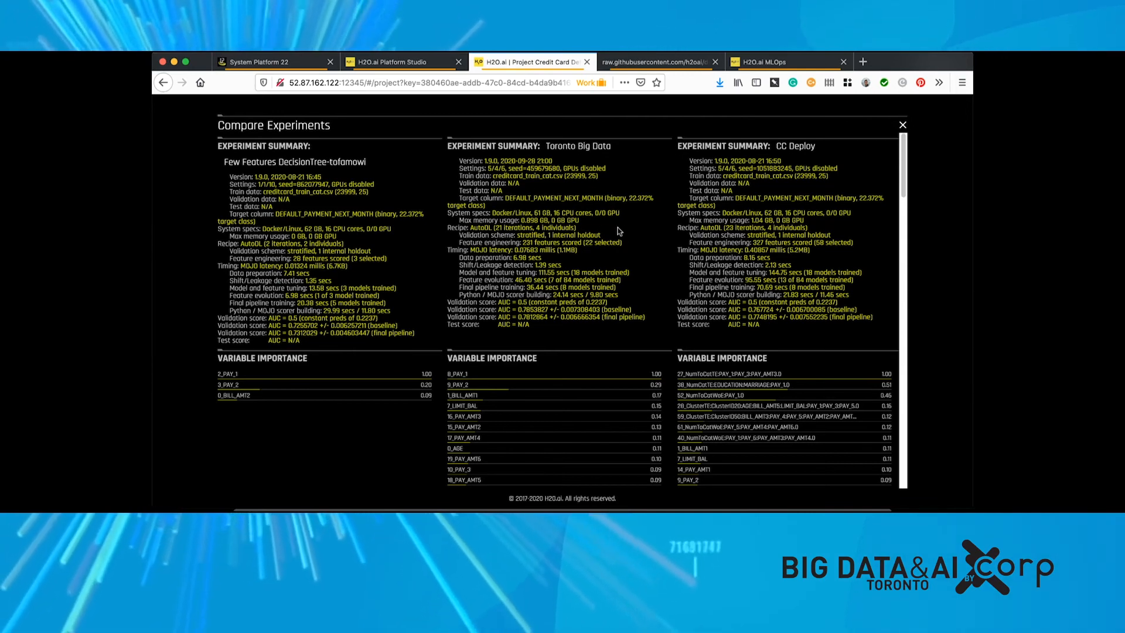
{"action": "left_click", "coordinate": [903, 126]}
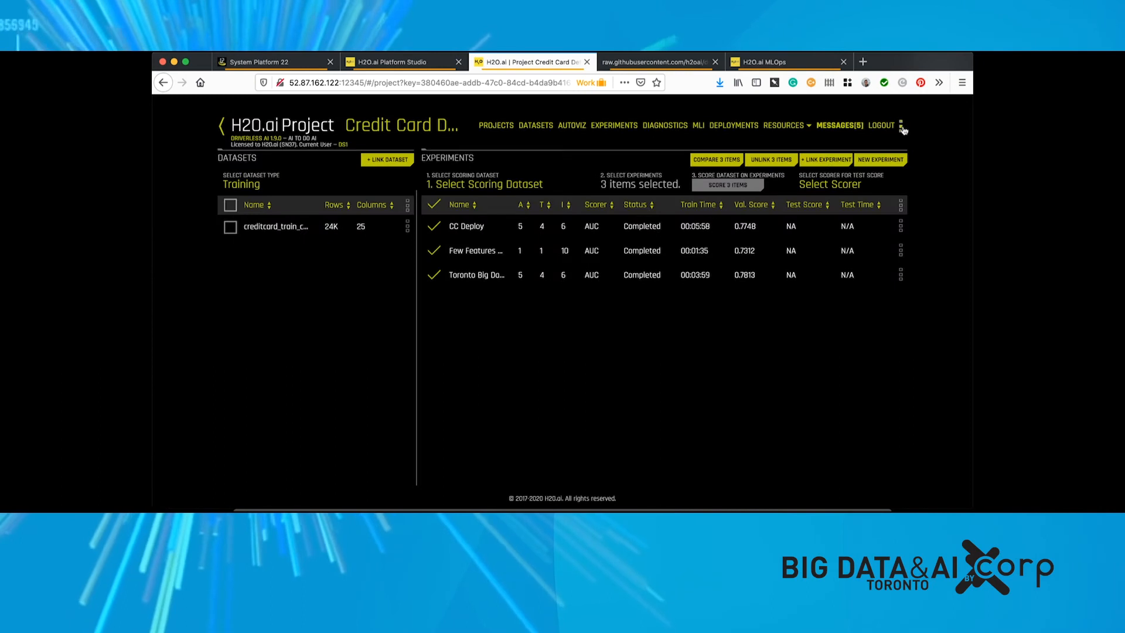
{"action": "left_click", "coordinate": [434, 204]}
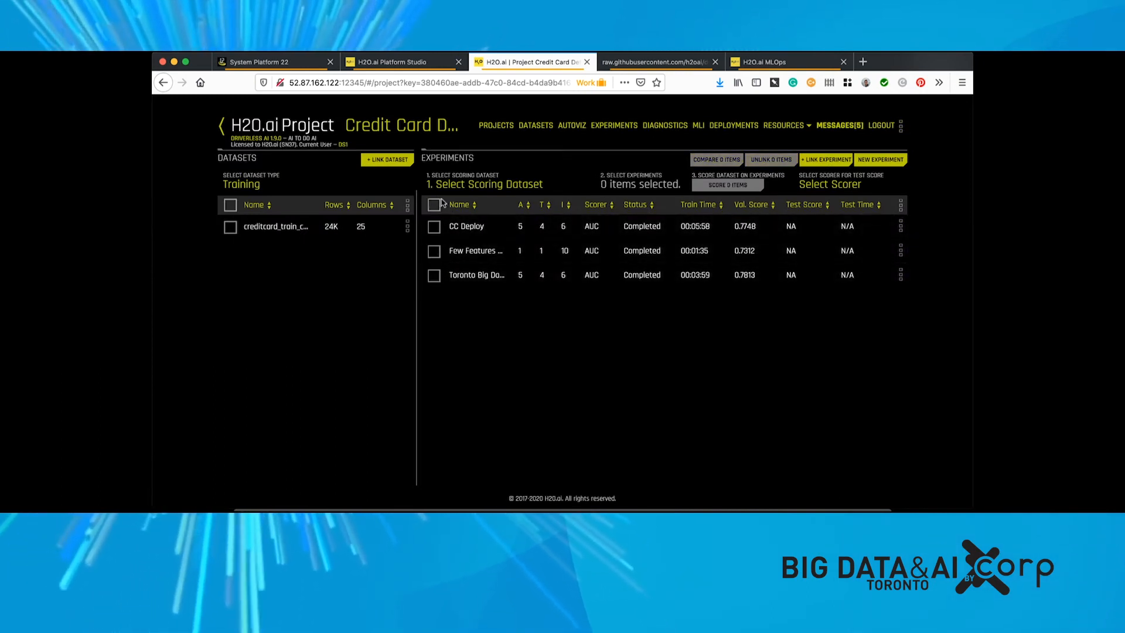
{"action": "left_click", "coordinate": [846, 186]}
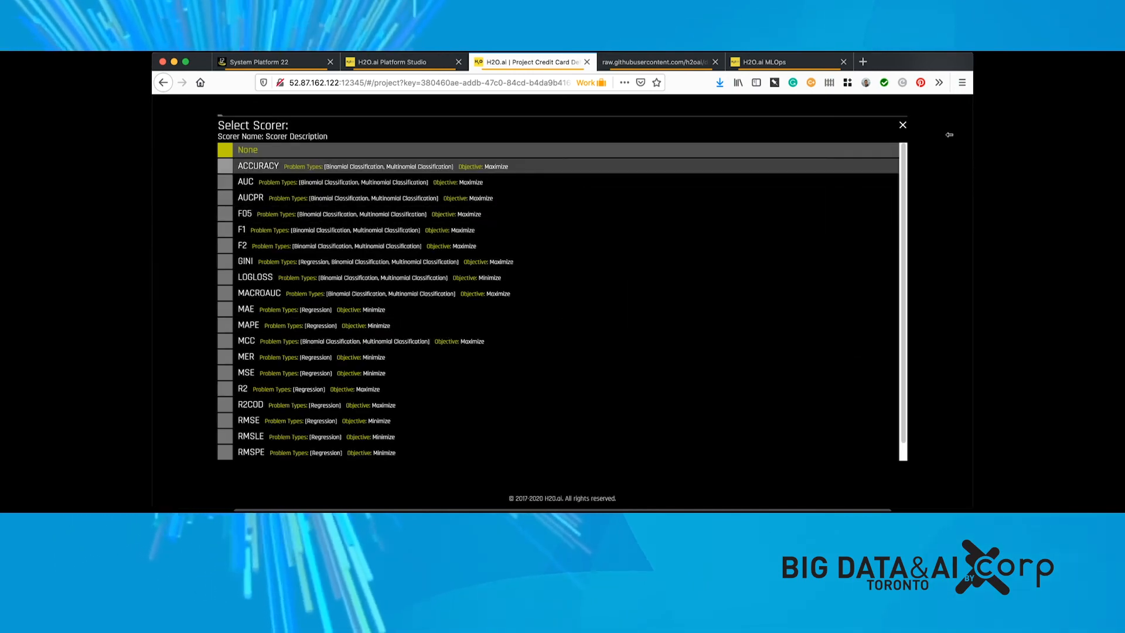
{"action": "left_click", "coordinate": [902, 126]}
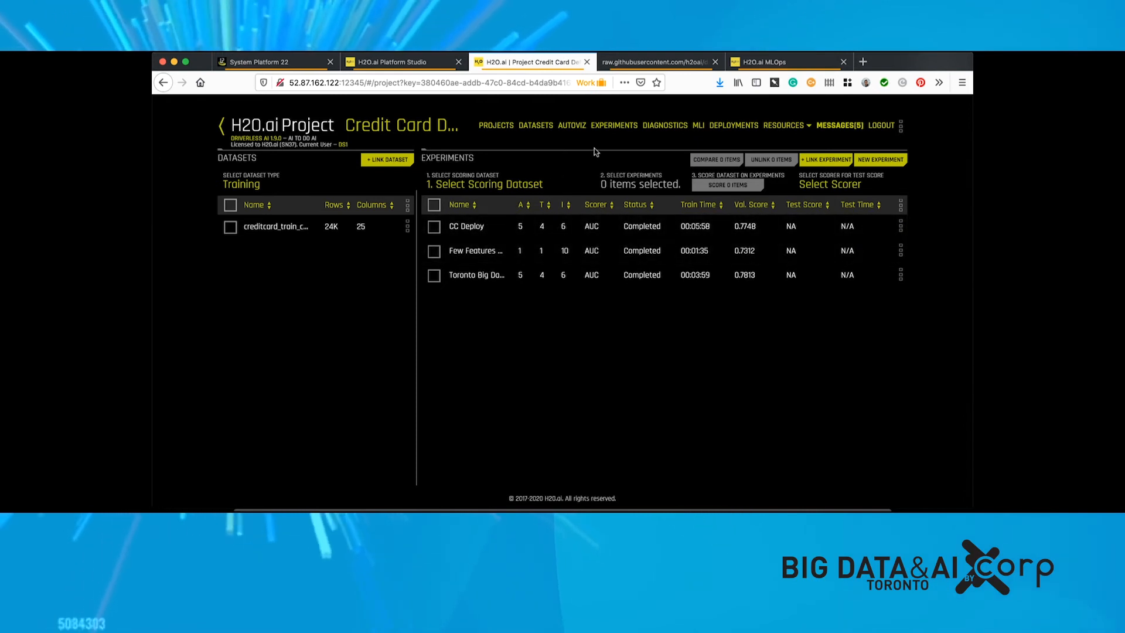
- Switch to H2O.ai MLOps and log in with OpenID Connect, entering the username and the account password
{"action": "left_click", "coordinate": [762, 61]}
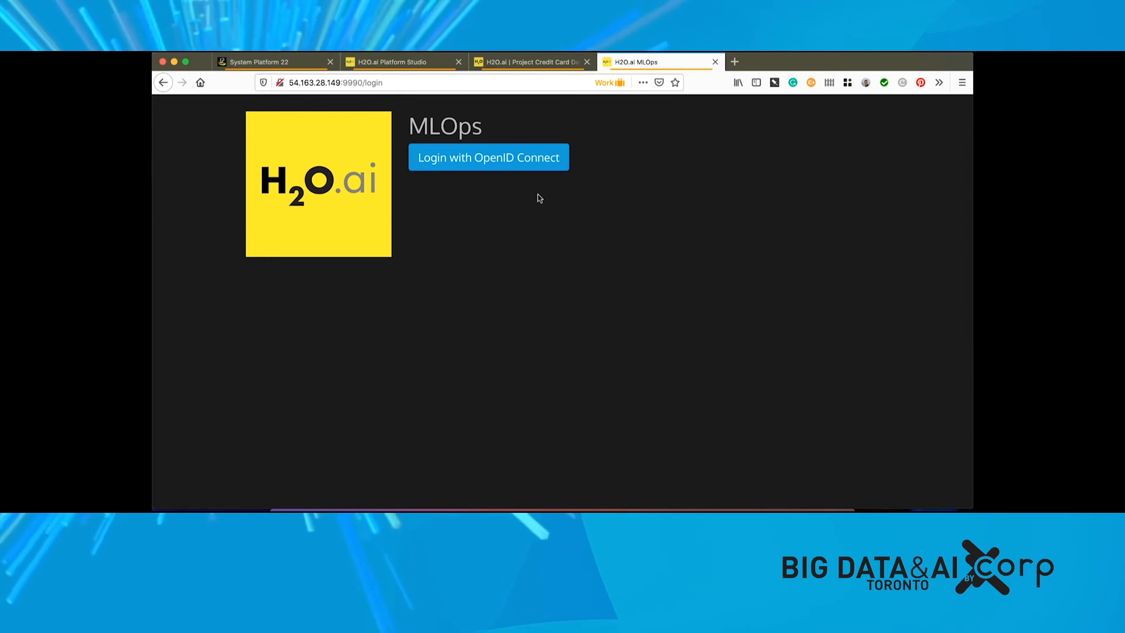
{"action": "left_click", "coordinate": [518, 156]}
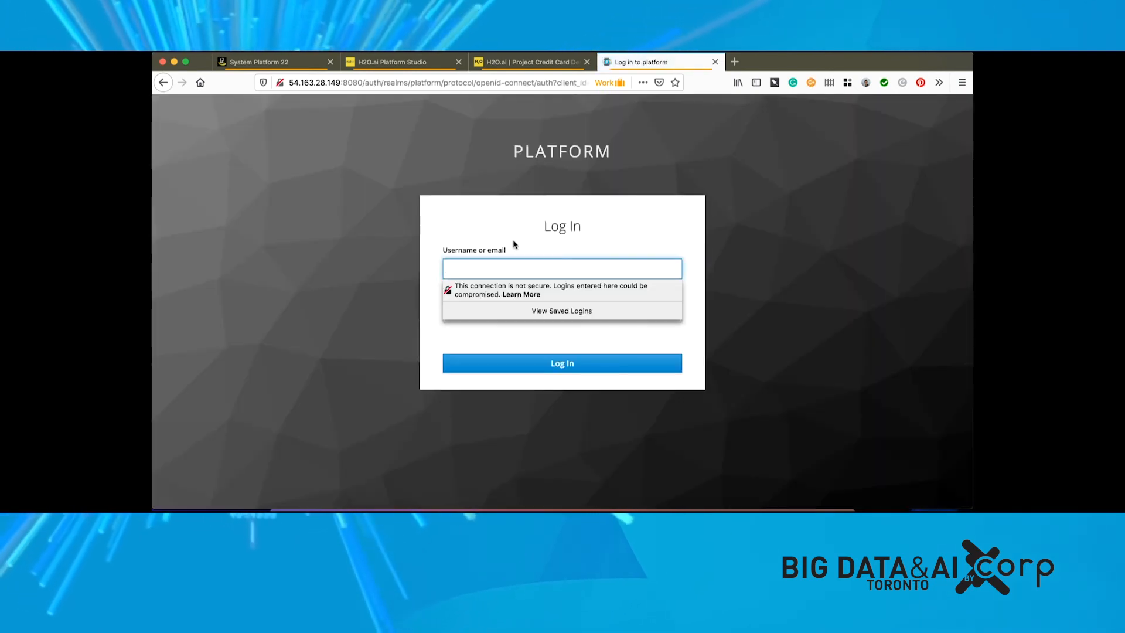
{"action": "key", "text": "Tab"}
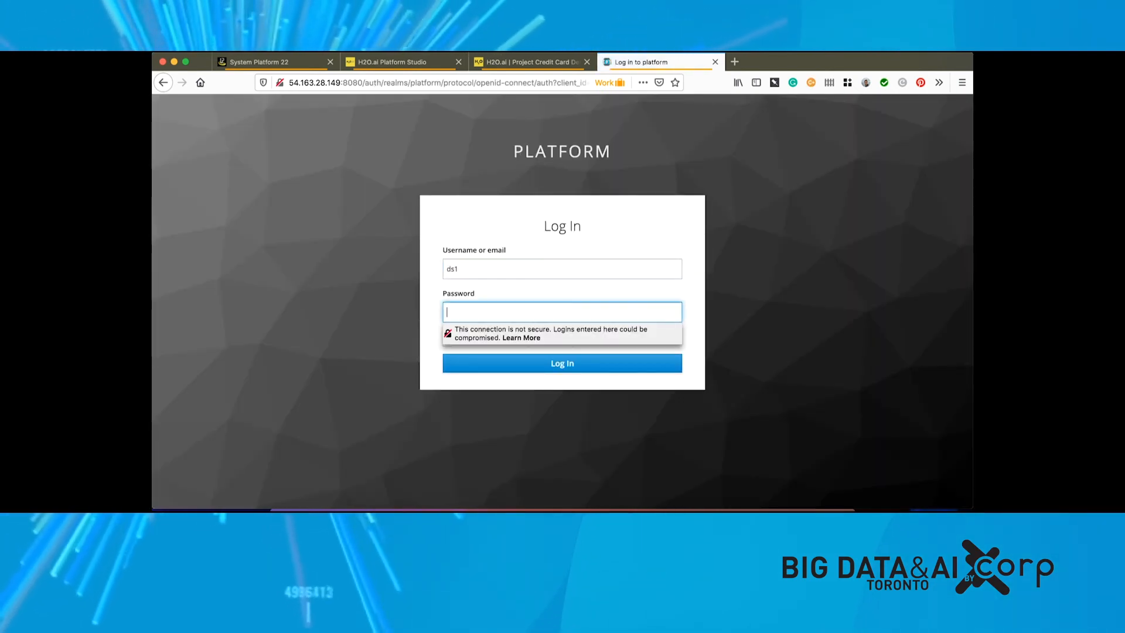
{"action": "type", "text": "•••"}
{"action": "key", "text": "Return"}
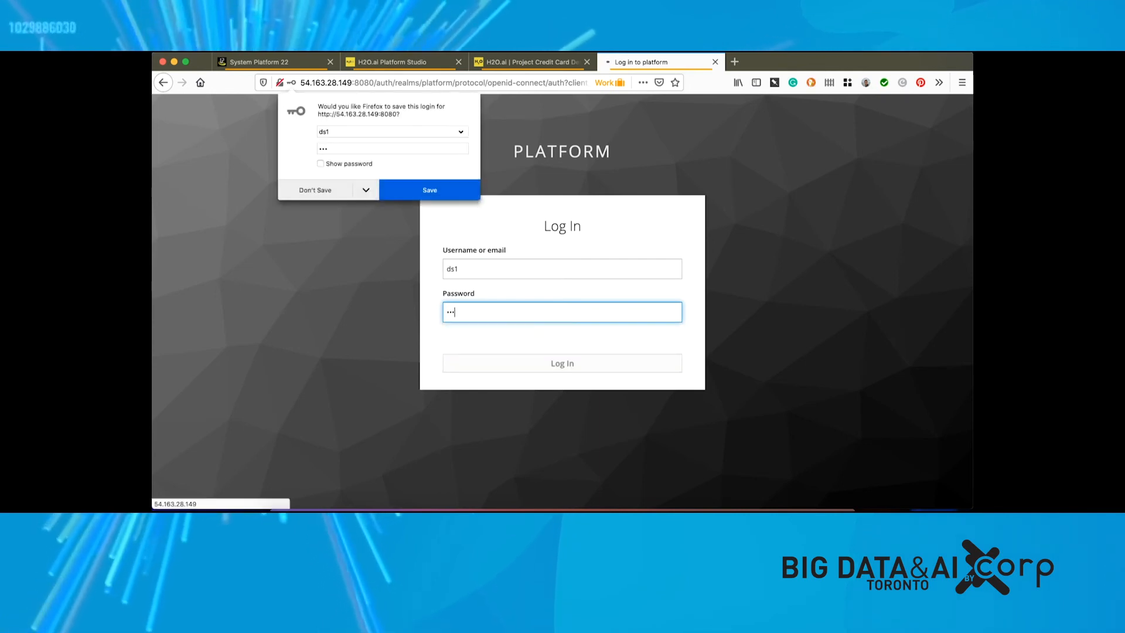
{"action": "left_click", "coordinate": [290, 84]}
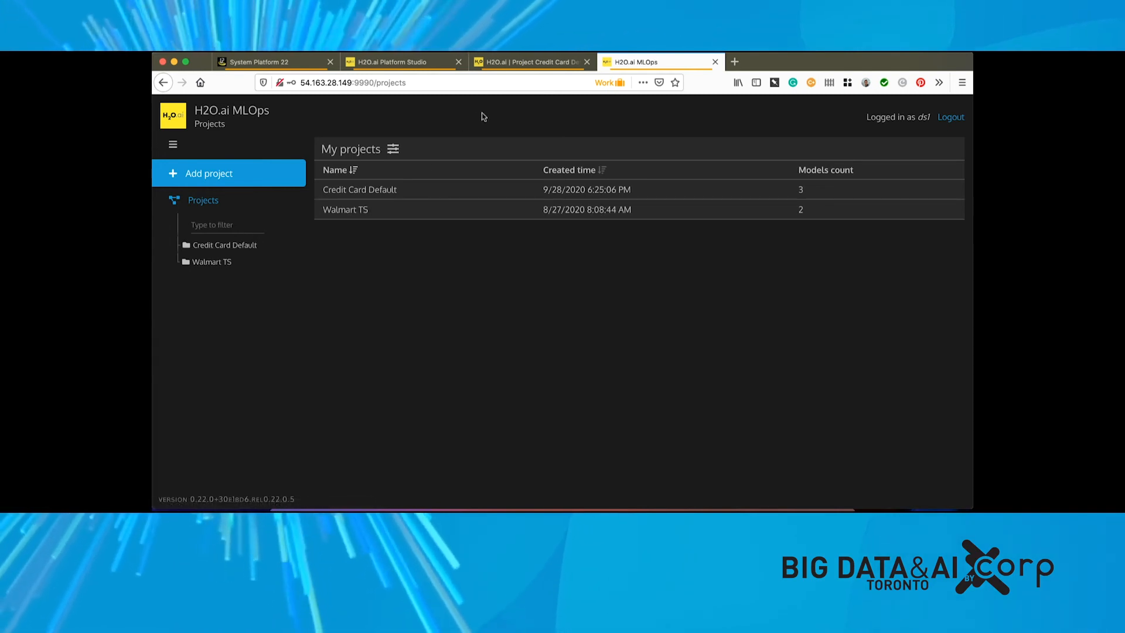
- Check the project in Driverless AI against MLOps, and examine the Credit Card Default project's events, models and deployments in MLOps
{"action": "left_click", "coordinate": [519, 68]}
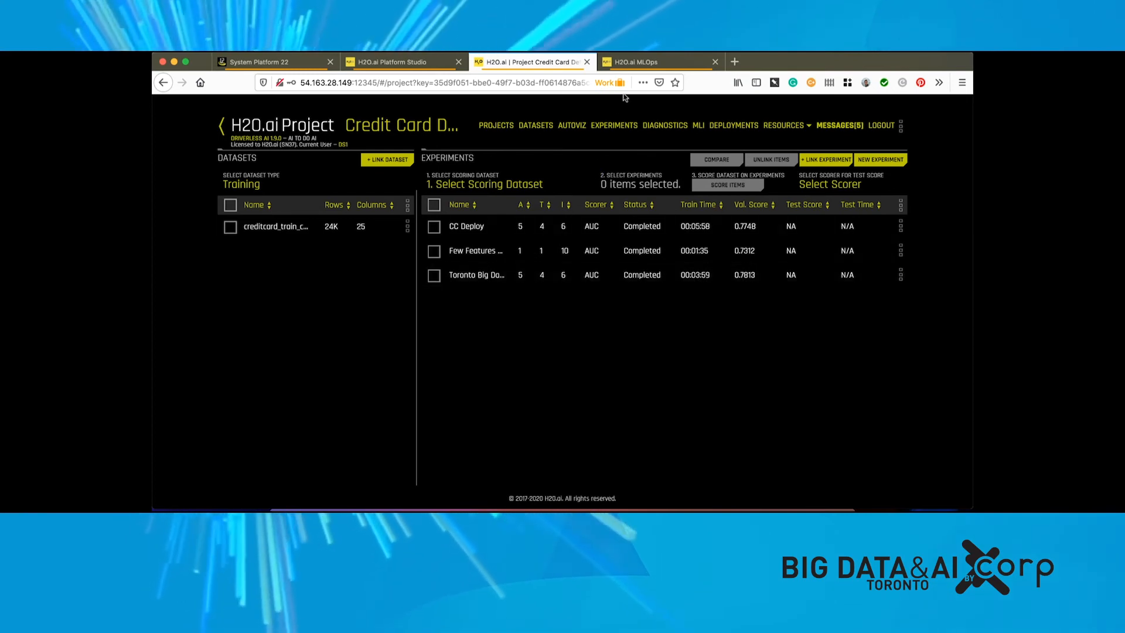
{"action": "left_click", "coordinate": [642, 63]}
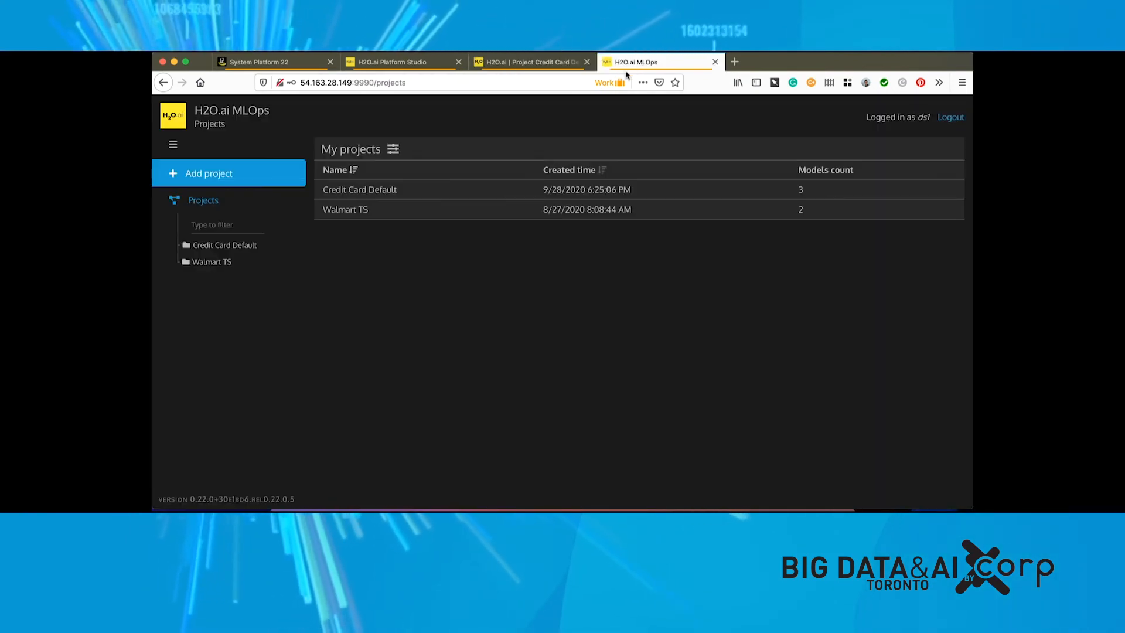
{"action": "left_click", "coordinate": [250, 246]}
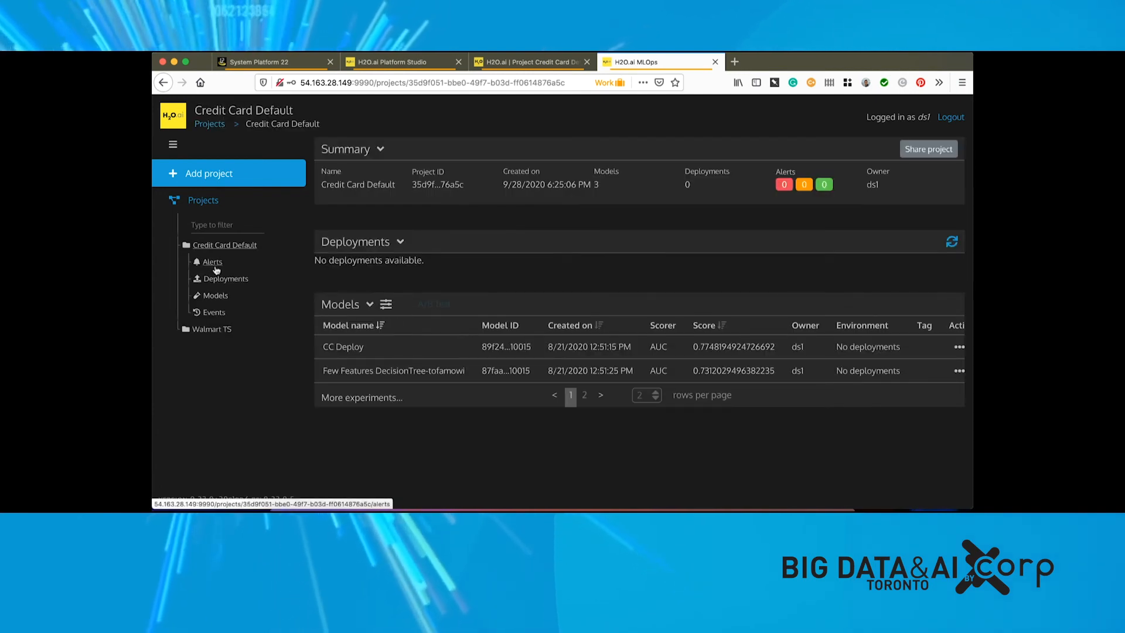
{"action": "left_click", "coordinate": [222, 316]}
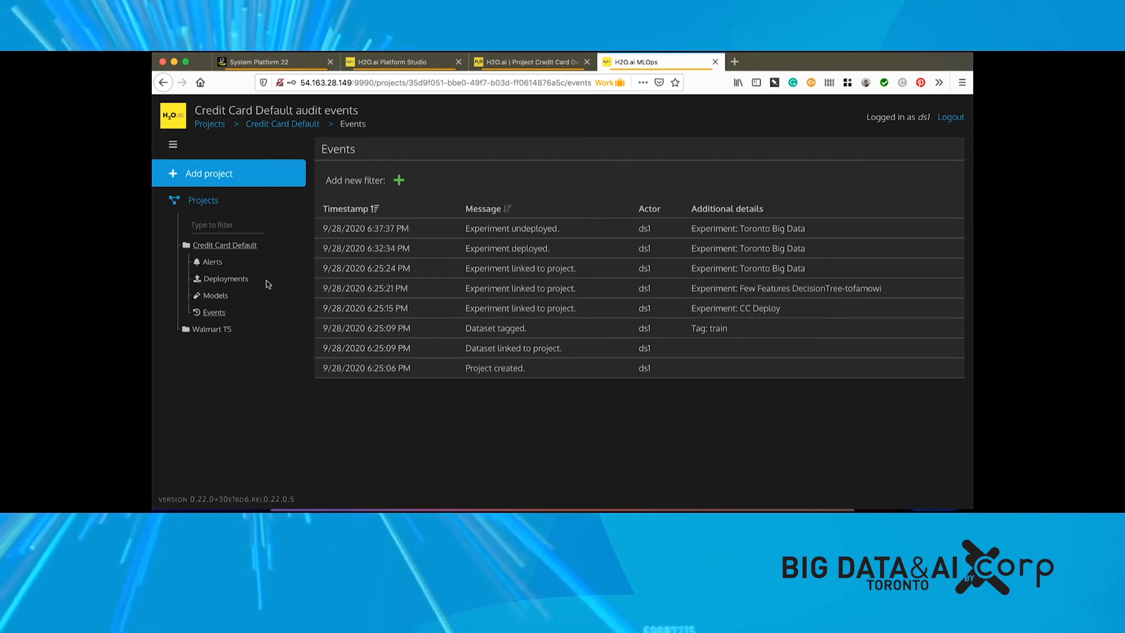
{"action": "left_click", "coordinate": [222, 299]}
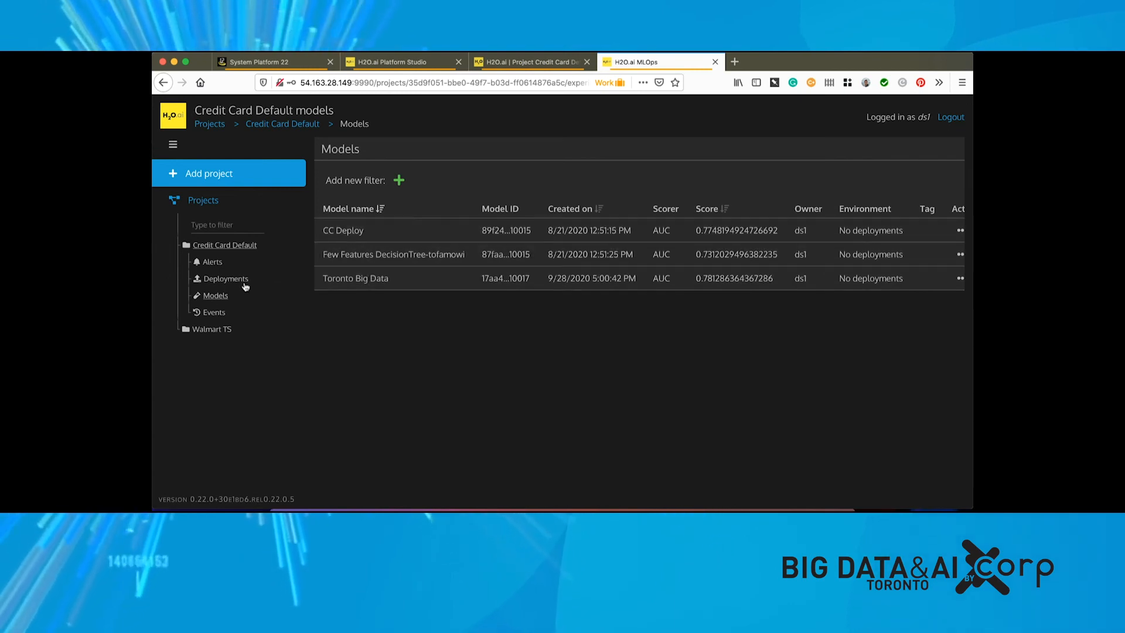
{"action": "left_click", "coordinate": [225, 280]}
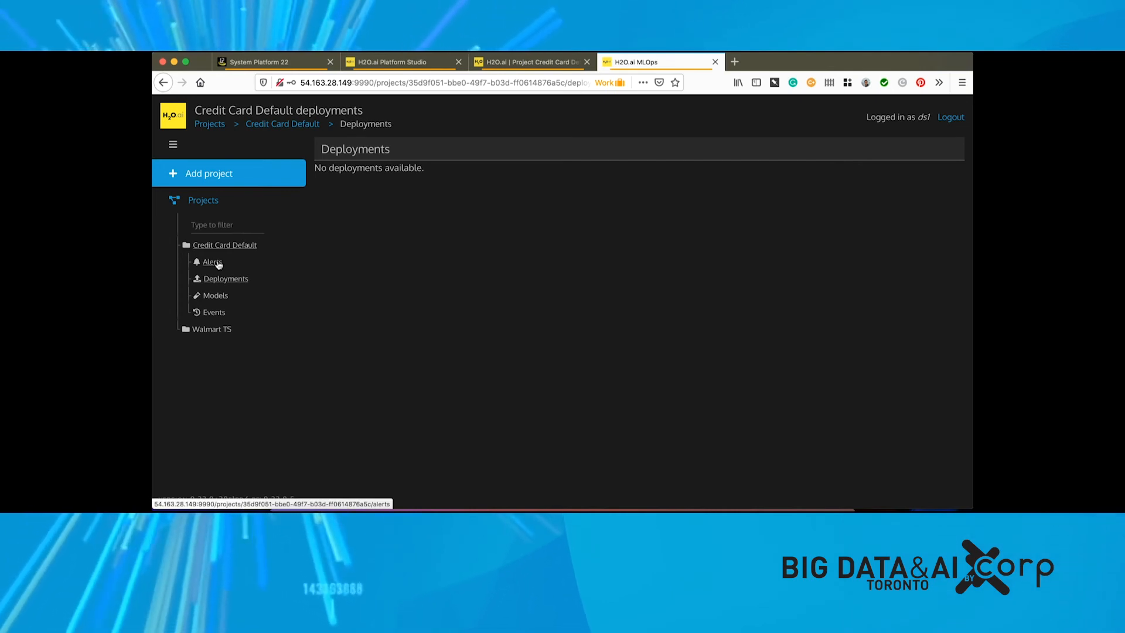
- Deploy the Toronto Big Data model of the Credit Card Default project to the PROD environment
{"action": "left_click", "coordinate": [223, 295]}
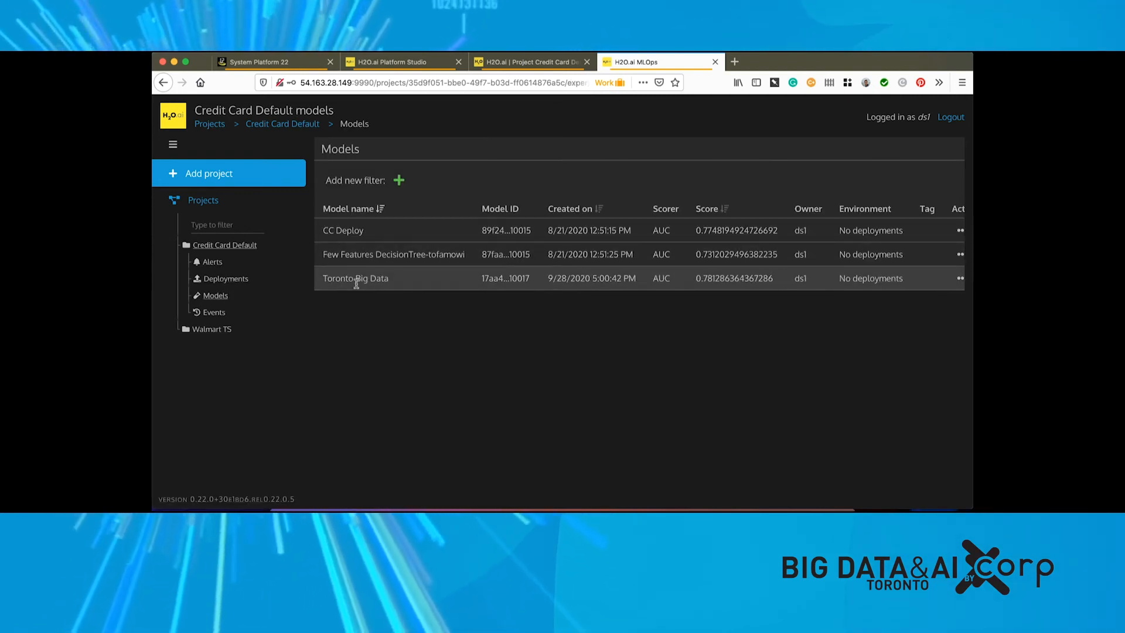
{"action": "left_click", "coordinate": [960, 280]}
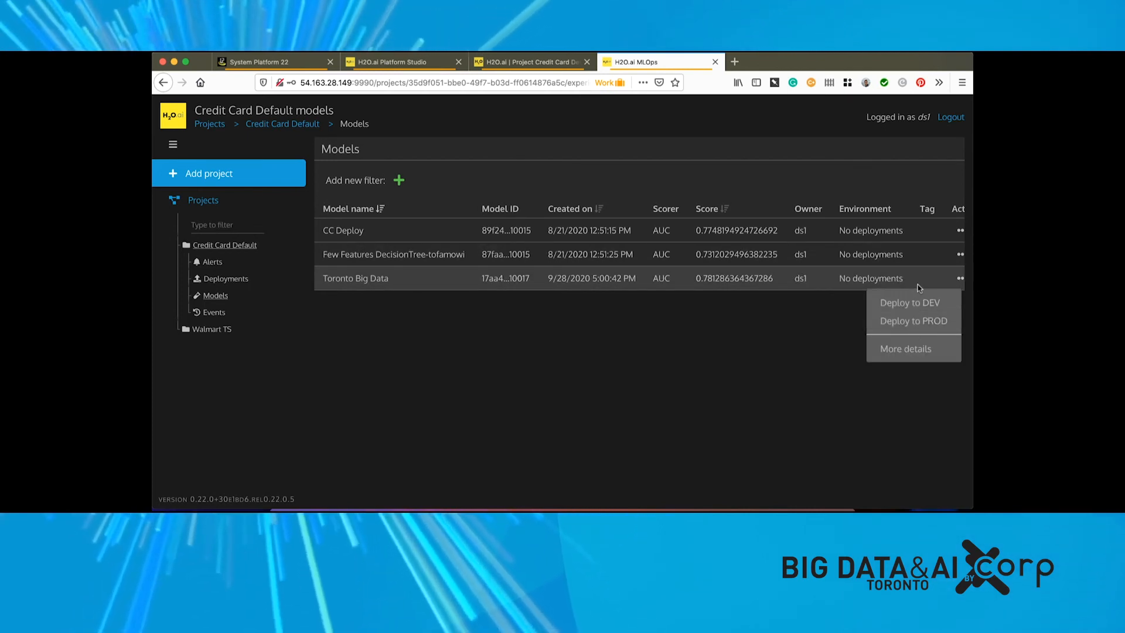
{"action": "left_click", "coordinate": [916, 320]}
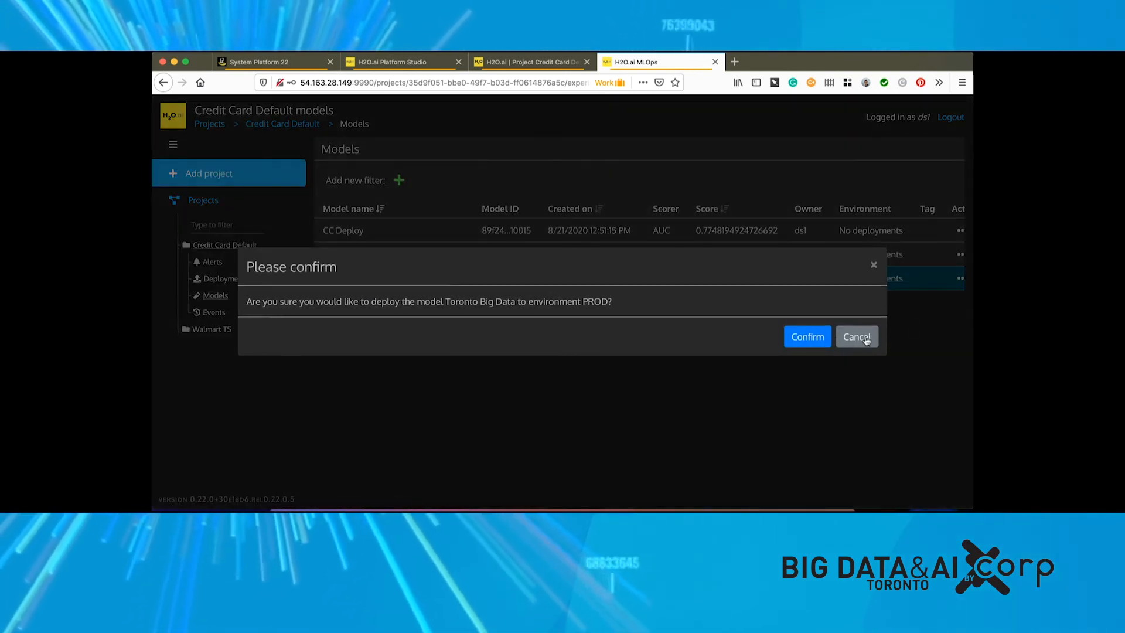
{"action": "left_click", "coordinate": [805, 339]}
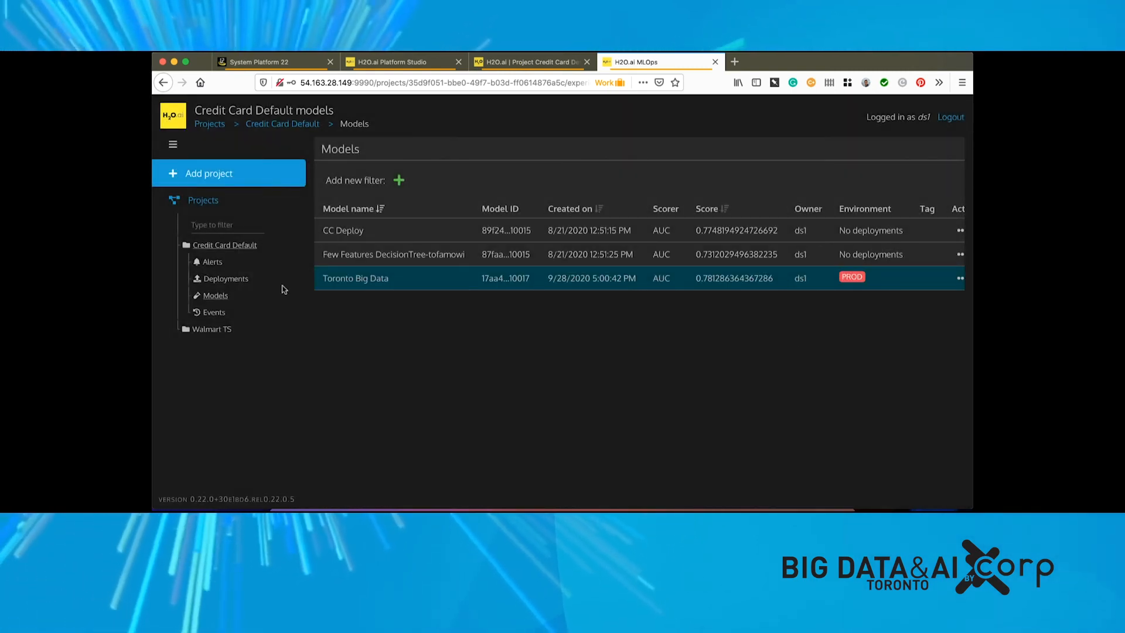
- Check the Toronto Big Data deployment's state, open its monitoring dashboard, and examine the drift detection and LIMIT_BAL charts
{"action": "left_click", "coordinate": [232, 283]}
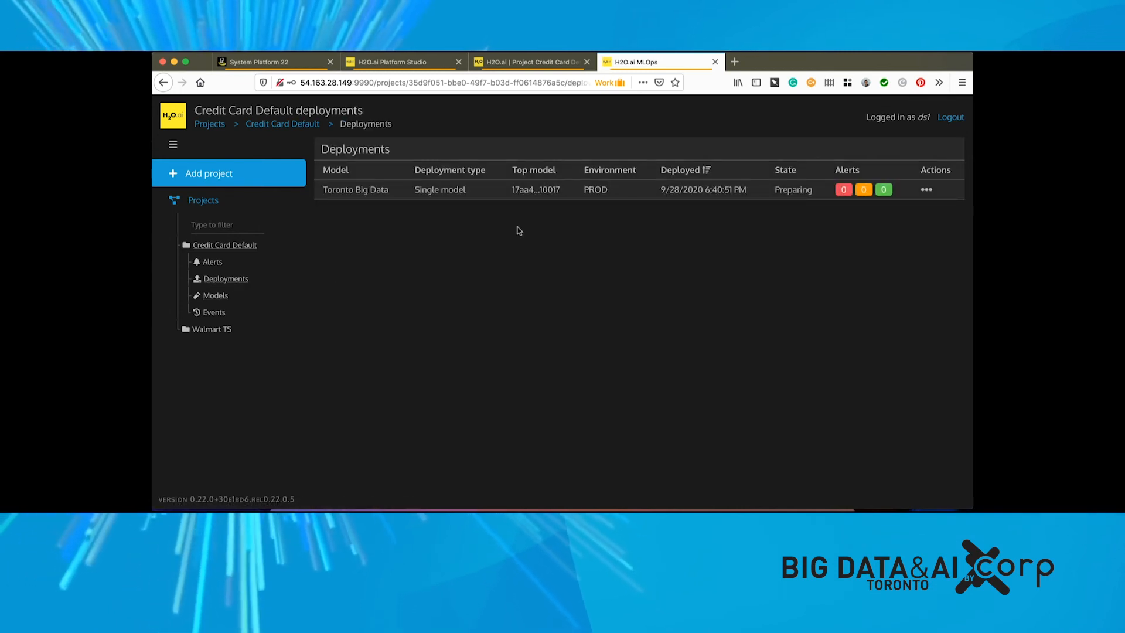
{"action": "mouse_move", "coordinate": [787, 194]}
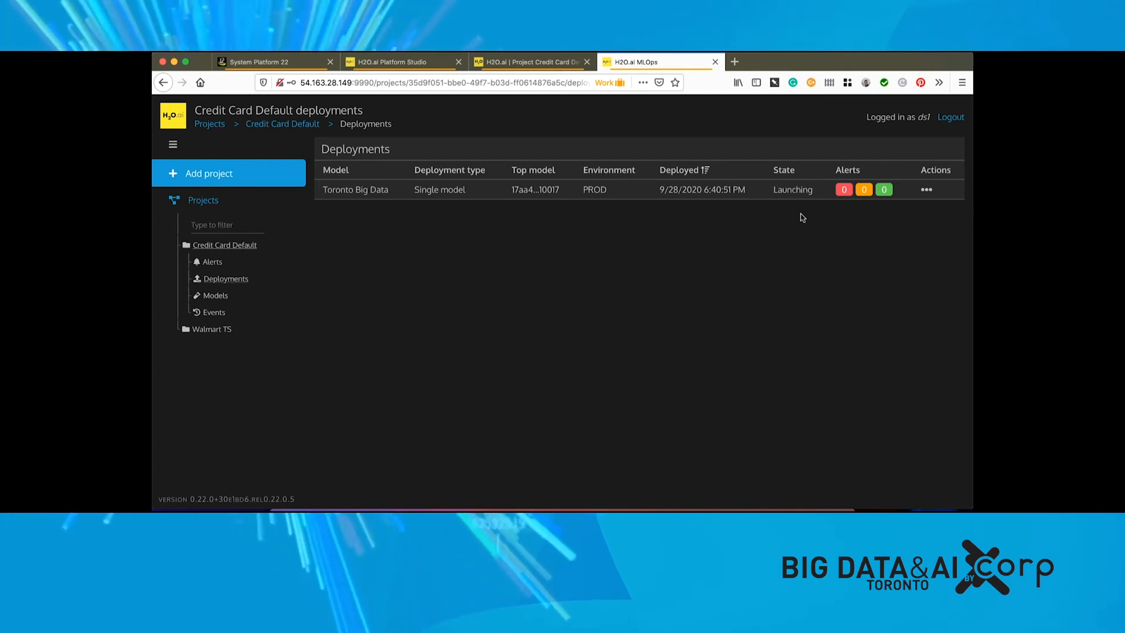
{"action": "left_click", "coordinate": [927, 195]}
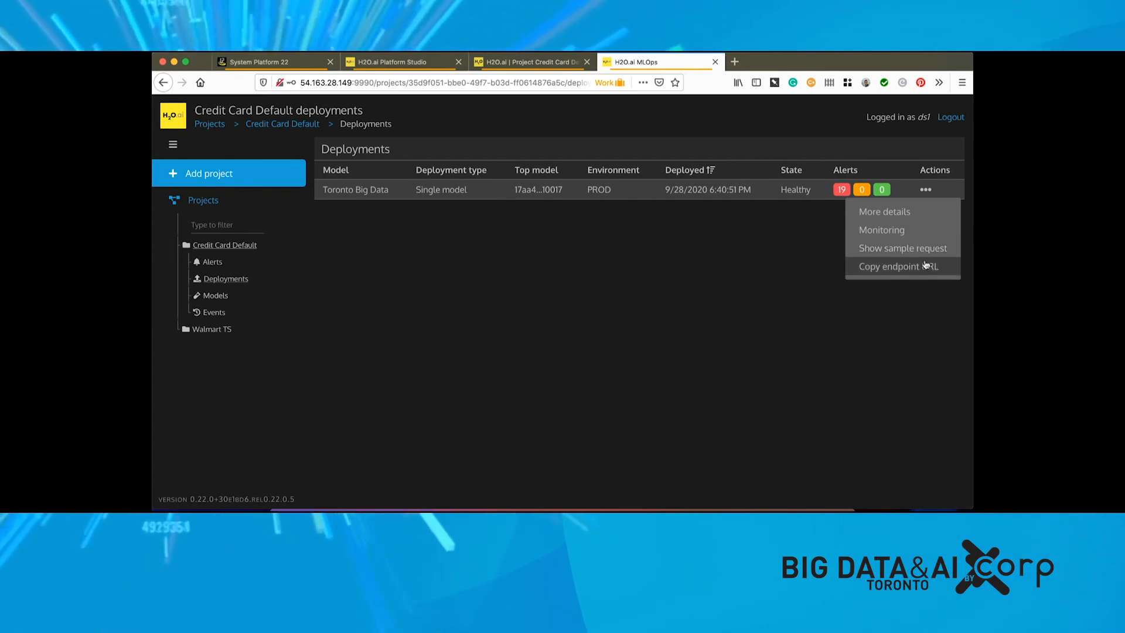
{"action": "left_click", "coordinate": [913, 233]}
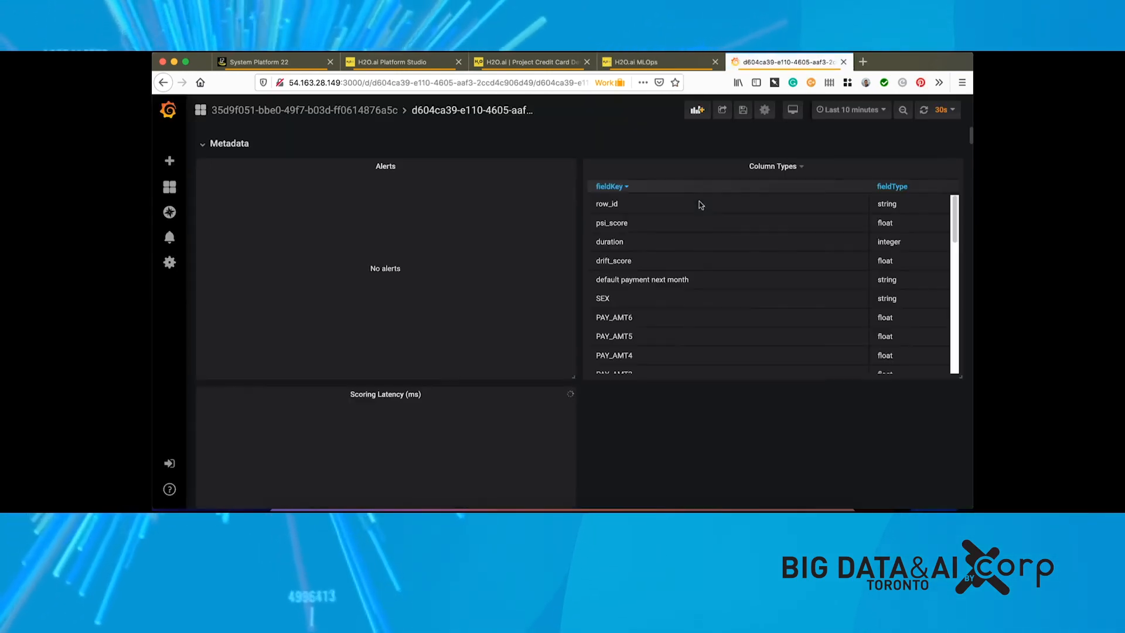
{"action": "scroll", "coordinate": [693, 415], "scroll_direction": "down", "scroll_amount": 2}
{"action": "scroll", "coordinate": [693, 414], "scroll_direction": "down", "scroll_amount": 12}
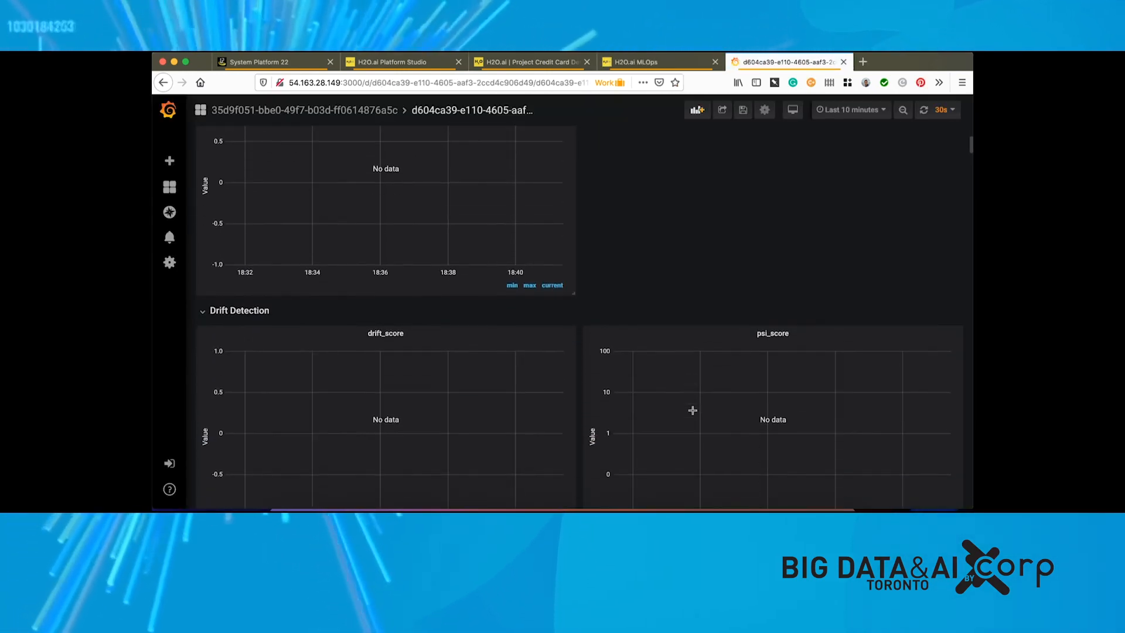
{"action": "scroll", "coordinate": [692, 411], "scroll_direction": "down", "scroll_amount": 2}
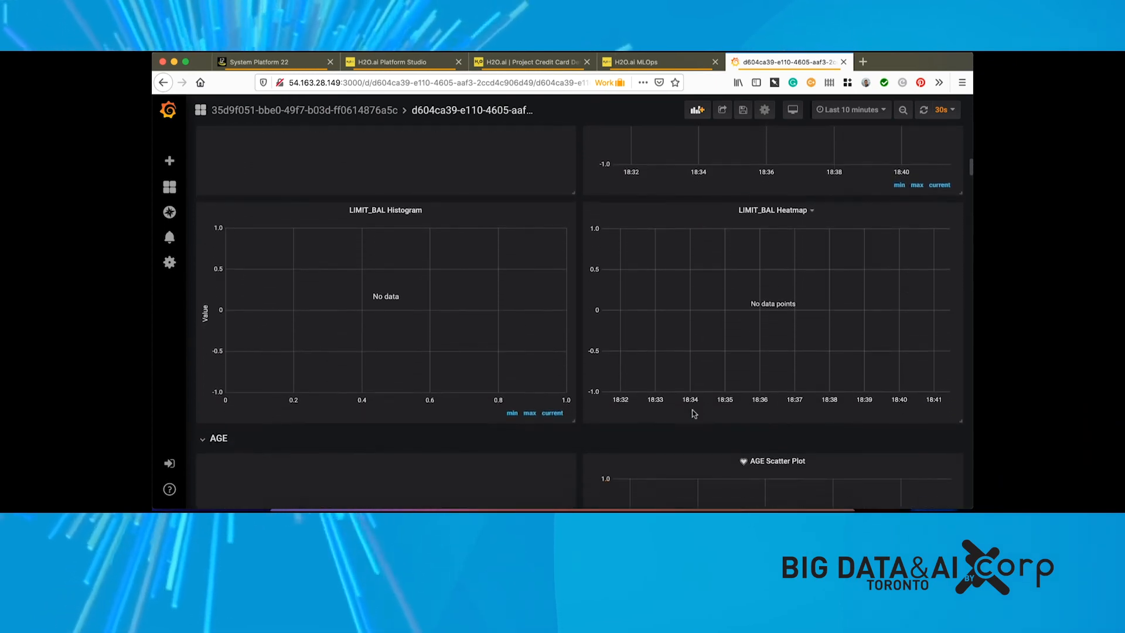
{"action": "scroll", "coordinate": [692, 410], "scroll_direction": "up", "scroll_amount": 3}
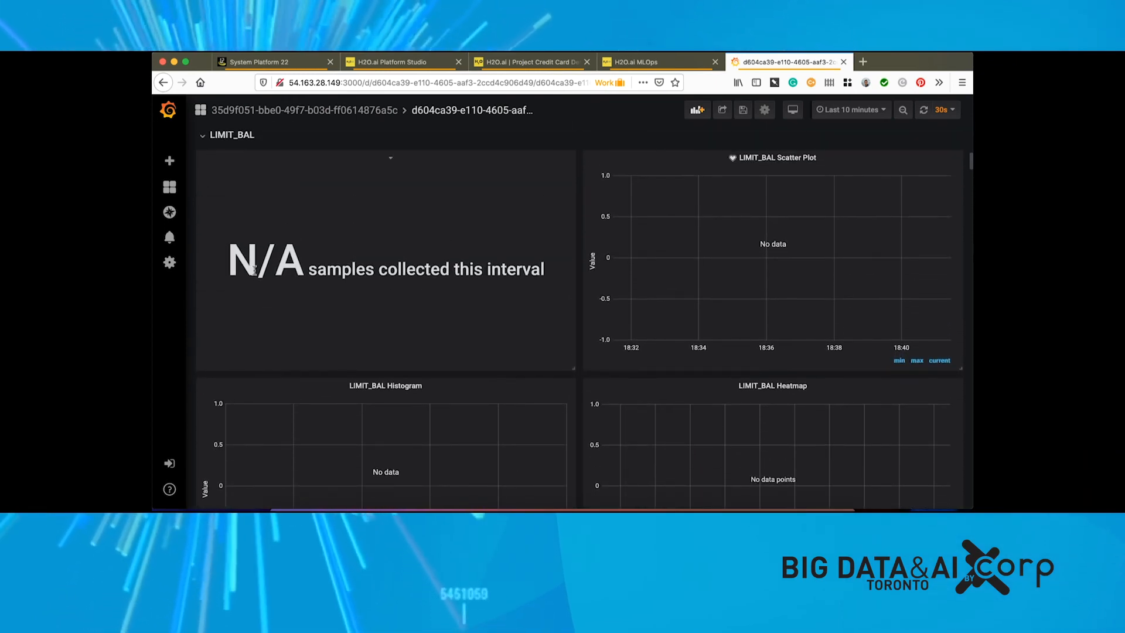
- Return to H2O.ai MLOps and copy the endpoint URL of the Toronto Big Data deployment
{"action": "scroll", "coordinate": [804, 298], "scroll_direction": "up", "scroll_amount": 3}
{"action": "scroll", "coordinate": [804, 297], "scroll_direction": "up", "scroll_amount": 15}
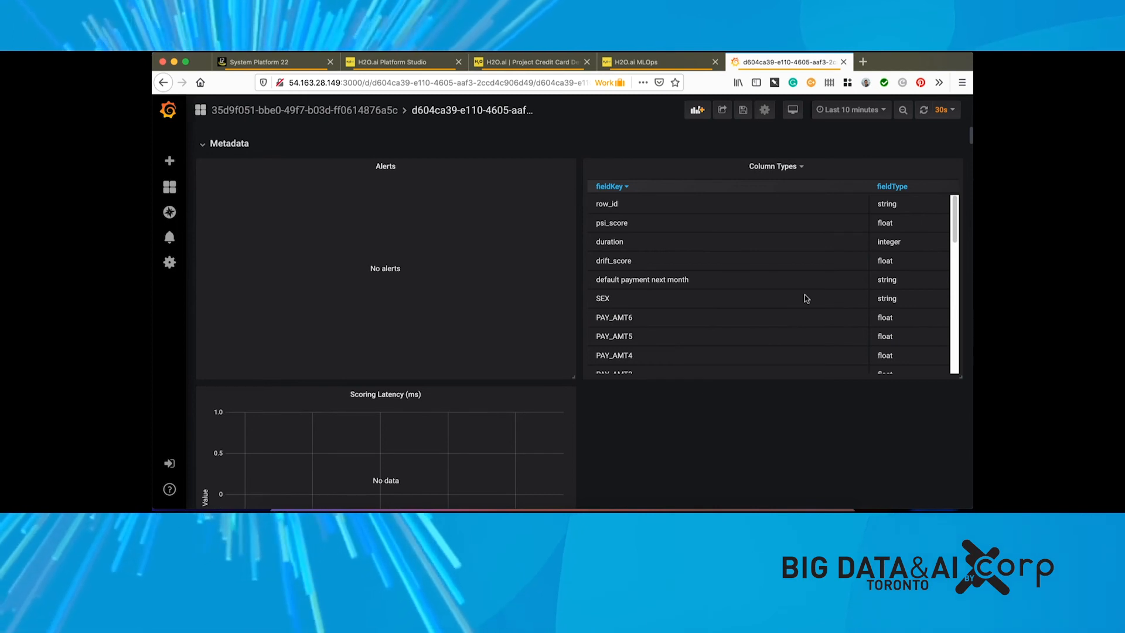
{"action": "left_click", "coordinate": [672, 62]}
{"action": "left_click", "coordinate": [926, 190]}
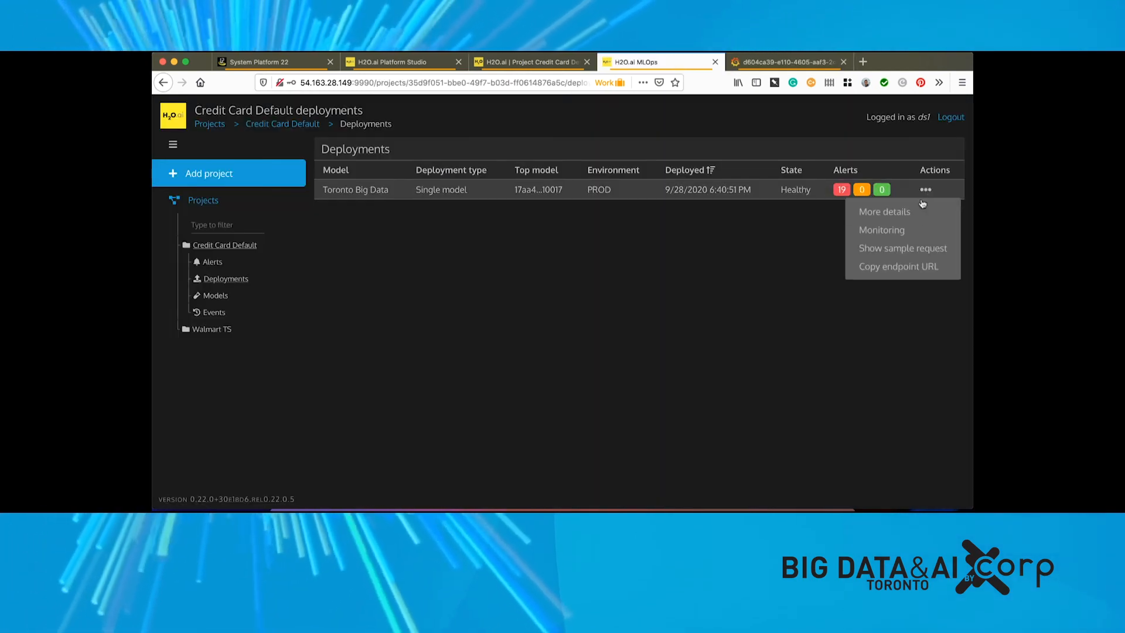
{"action": "left_click", "coordinate": [907, 267]}
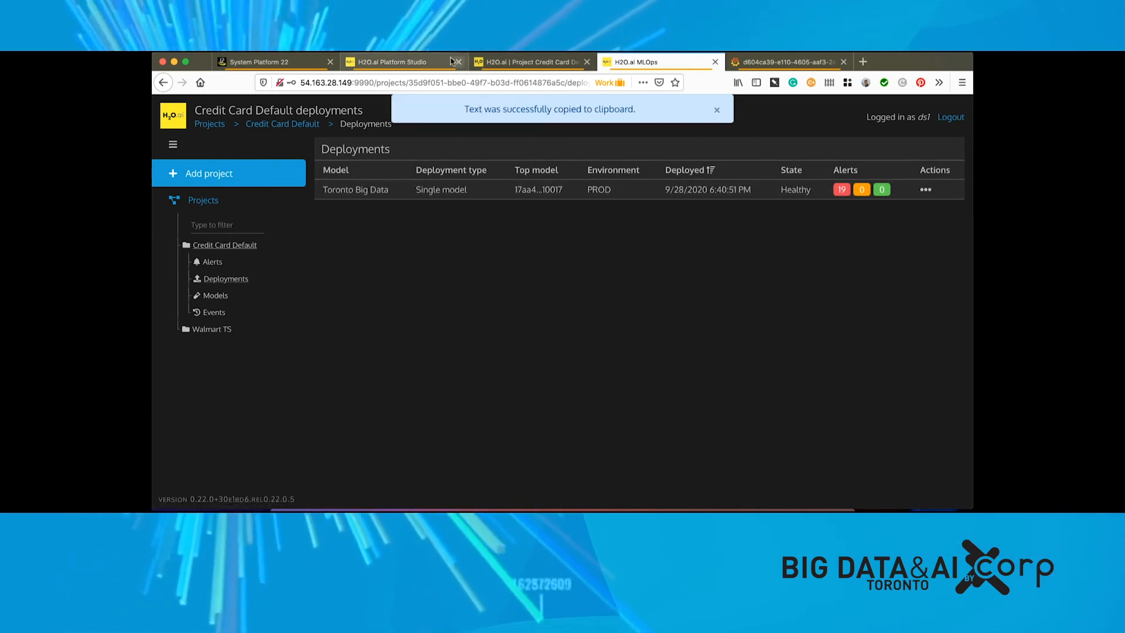
- Switch to H2O.ai Platform Studio and start the creditcard.csv data pump with the copied REST endpoint URL, replacing the prefilled one
{"action": "left_click", "coordinate": [431, 65]}
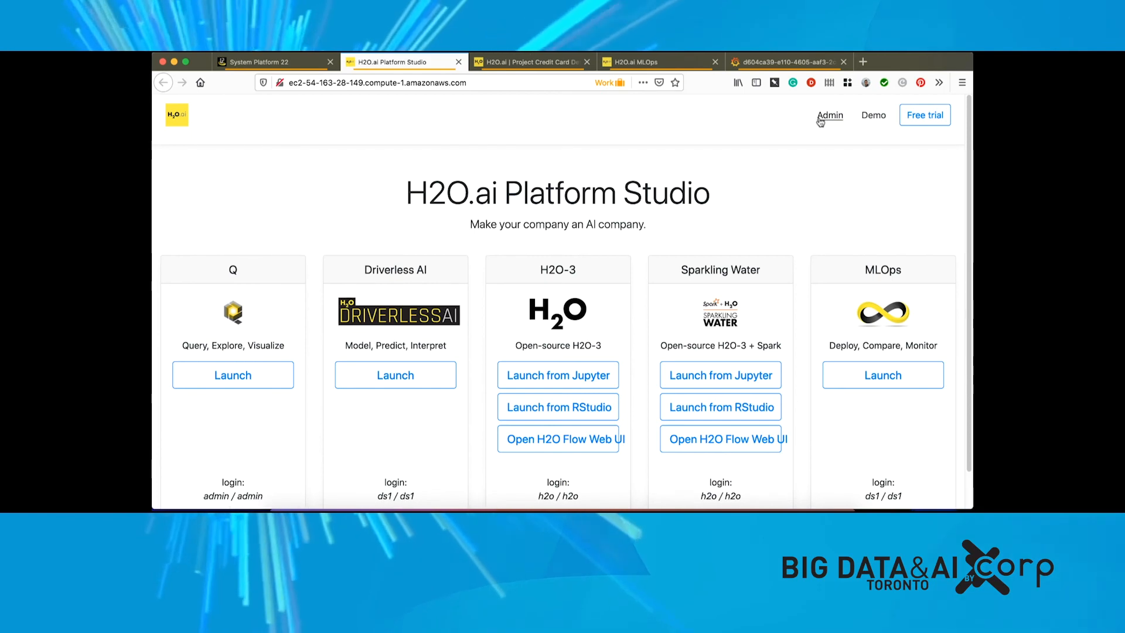
{"action": "left_click", "coordinate": [874, 114]}
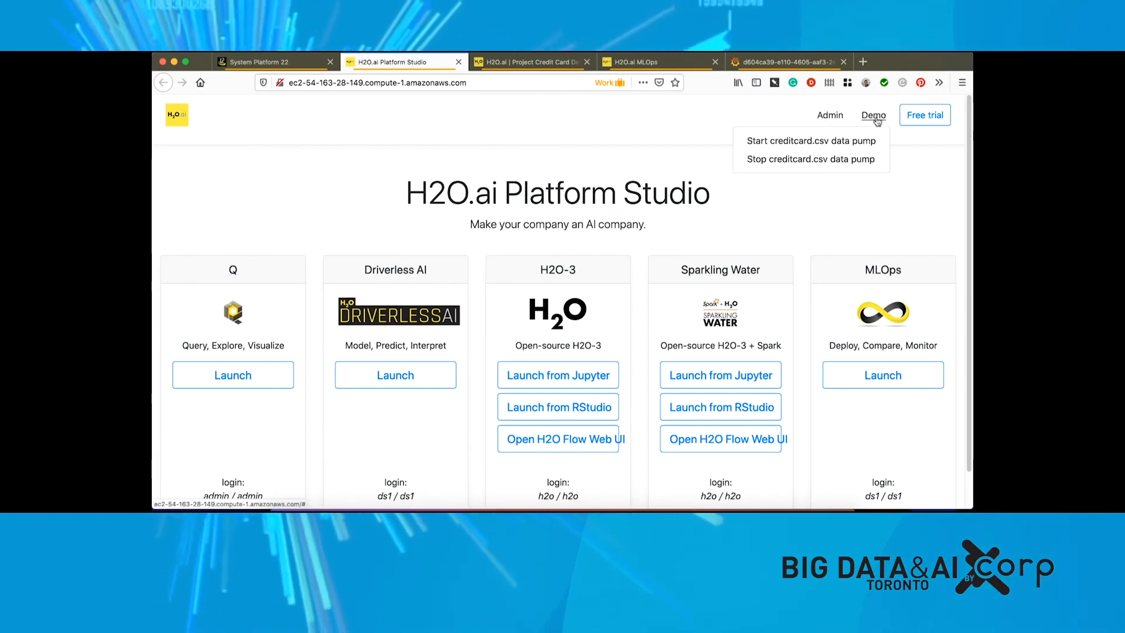
{"action": "left_click", "coordinate": [856, 141]}
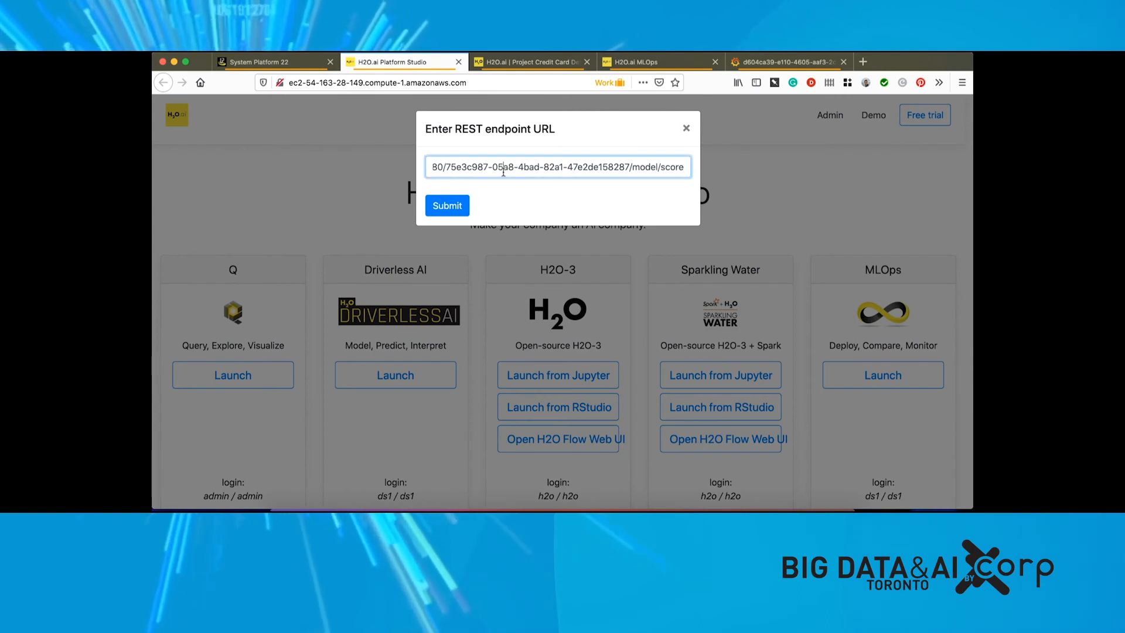
{"action": "triple_click", "coordinate": [503, 172]}
{"action": "key", "text": "BackSpace"}
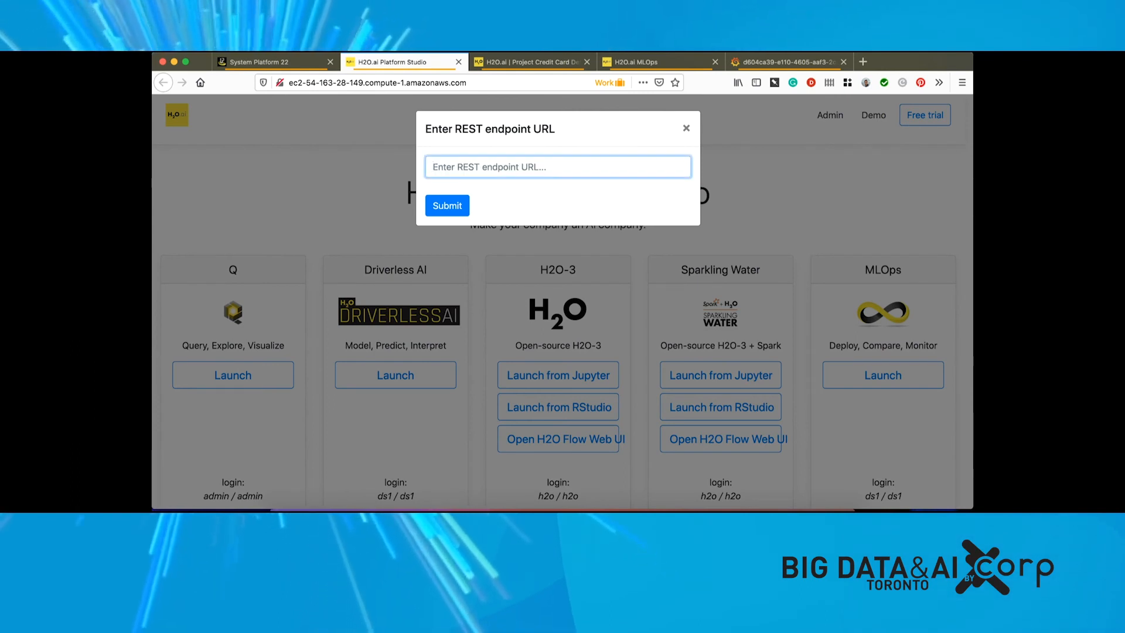
{"action": "left_click", "coordinate": [445, 206]}
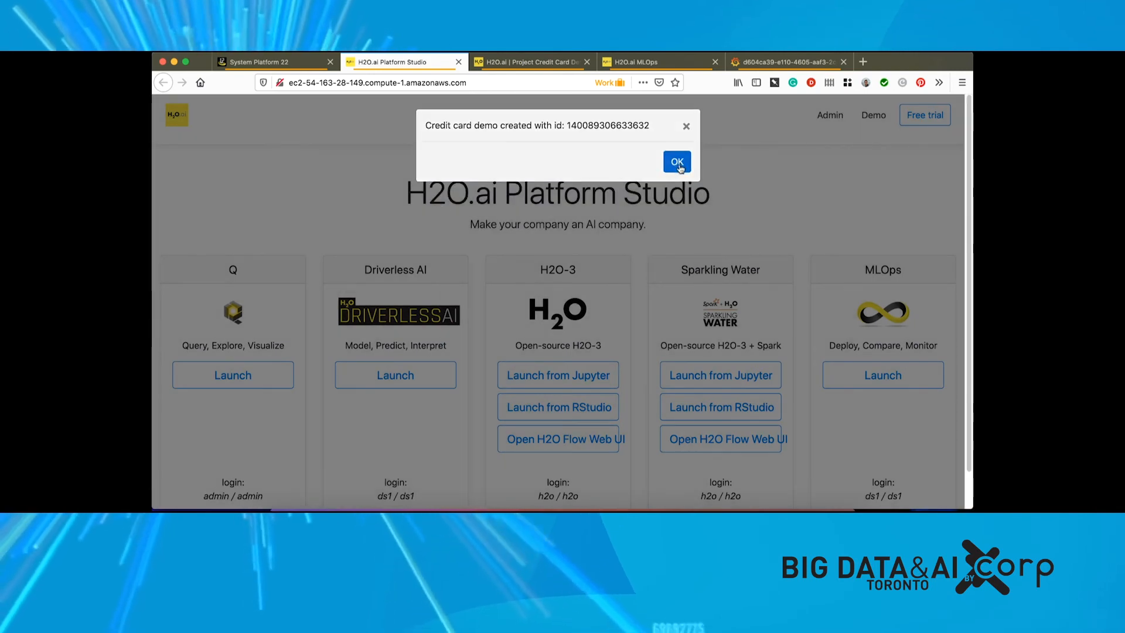
{"action": "left_click", "coordinate": [677, 162]}
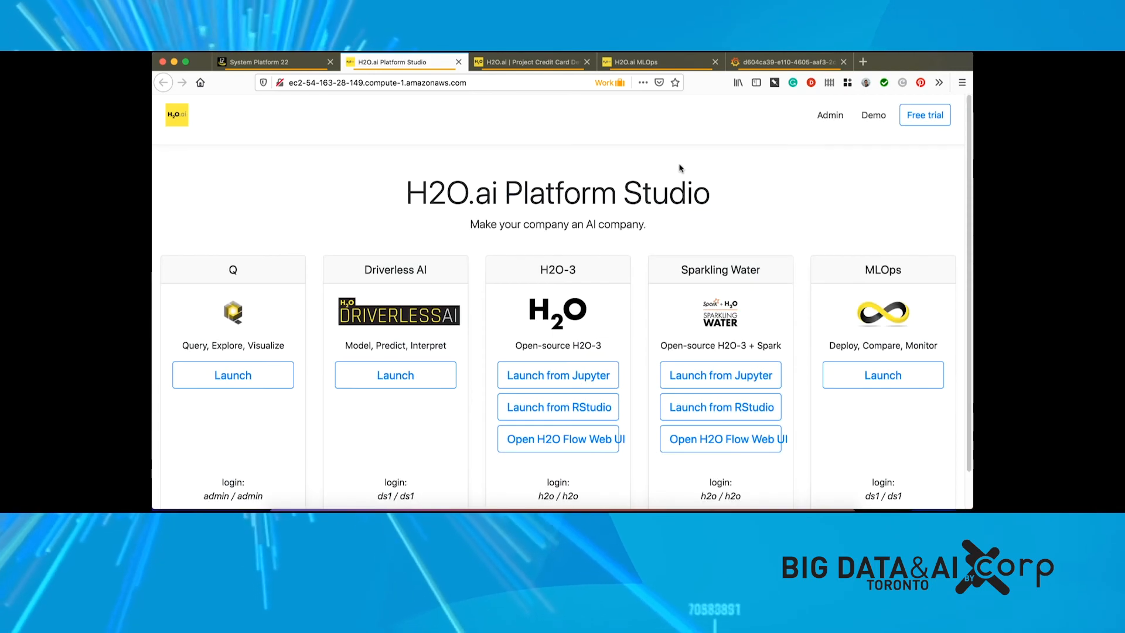
- Switch to the deployment's Grafana monitoring dashboard and set its automatic refresh interval to 1s
{"action": "left_click", "coordinate": [778, 64]}
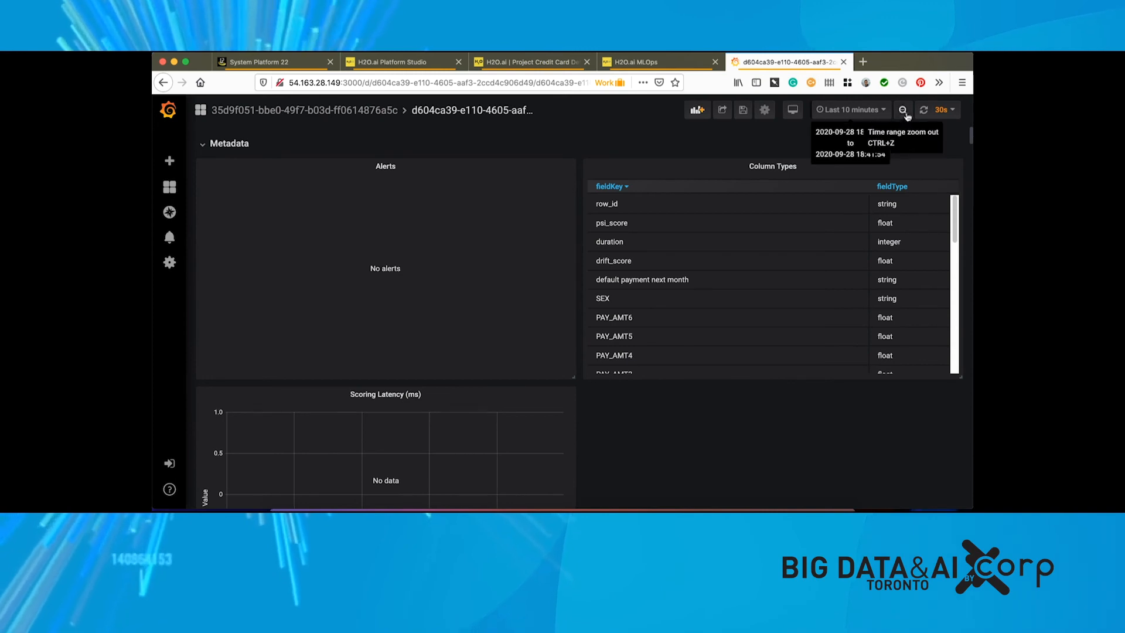
{"action": "left_click", "coordinate": [944, 110]}
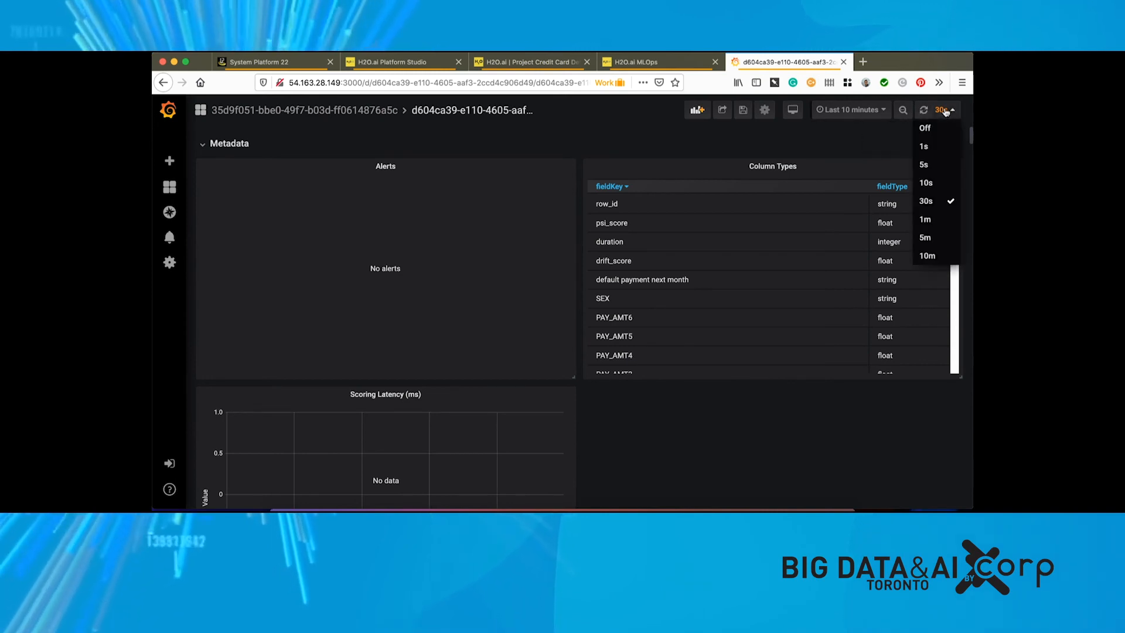
{"action": "left_click", "coordinate": [933, 147]}
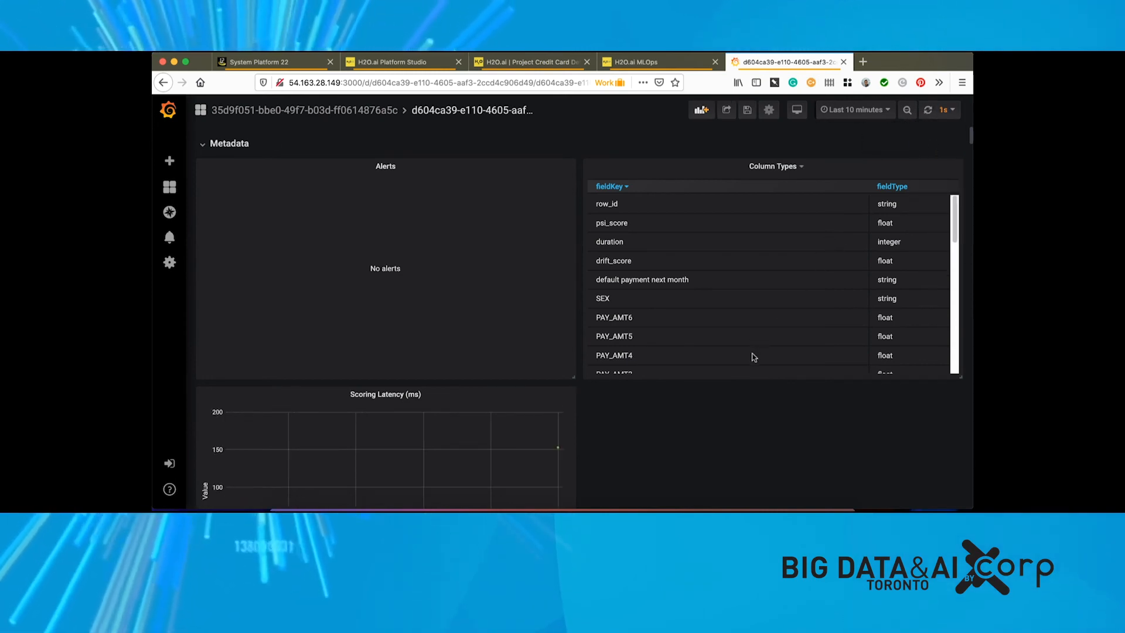
- Examine the dashboard's column types, scoring latency and drift detection, along with the LIMIT_BAL and AGE charts
{"action": "scroll", "coordinate": [751, 354], "scroll_direction": "down", "scroll_amount": 4}
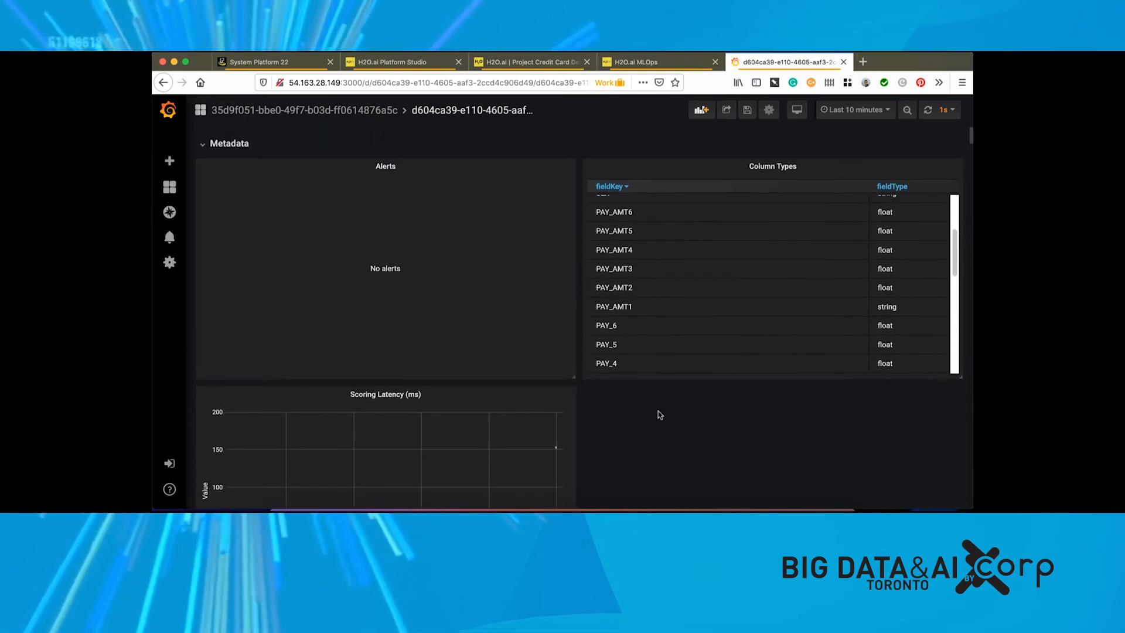
{"action": "scroll", "coordinate": [660, 415], "scroll_direction": "down", "scroll_amount": 5}
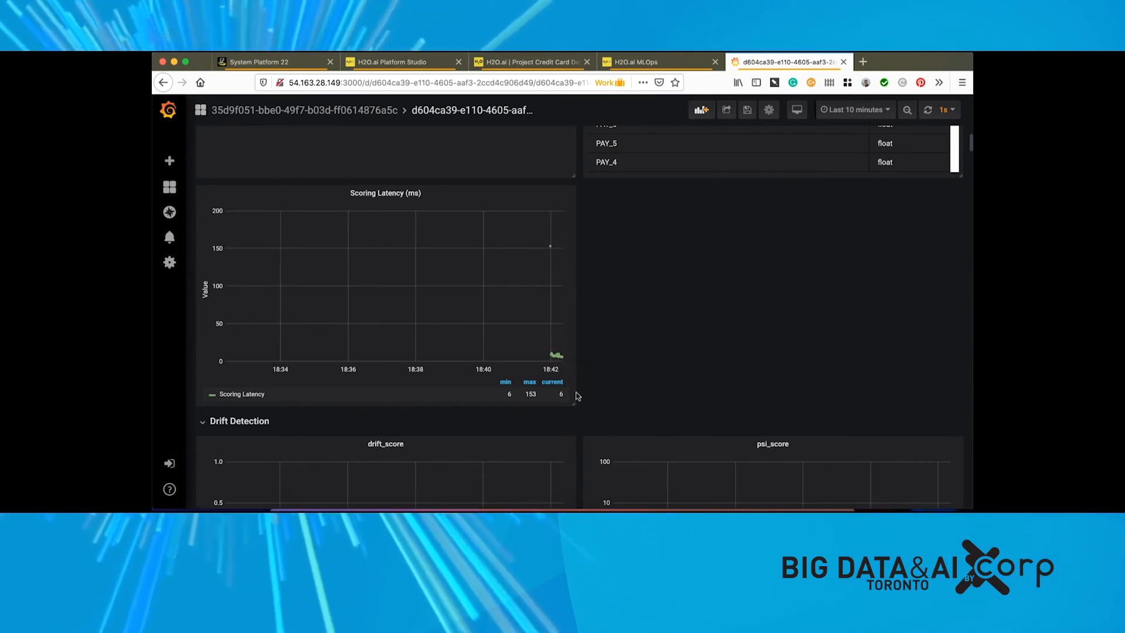
{"action": "scroll", "coordinate": [573, 378], "scroll_direction": "down", "scroll_amount": 5}
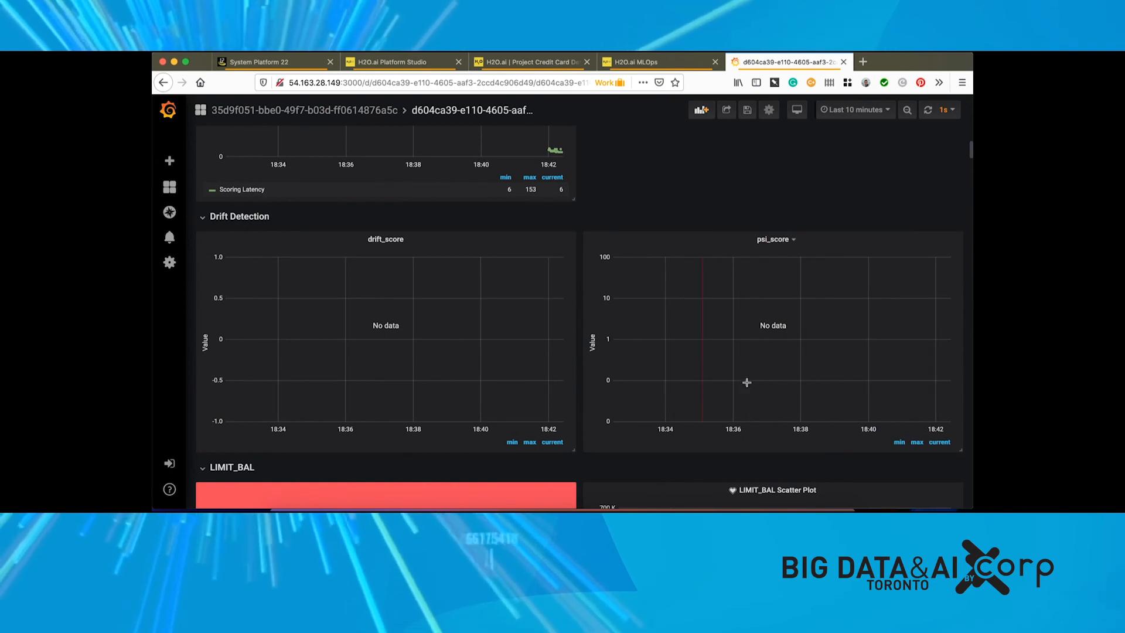
{"action": "scroll", "coordinate": [715, 364], "scroll_direction": "down", "scroll_amount": 2}
{"action": "scroll", "coordinate": [715, 363], "scroll_direction": "down", "scroll_amount": 3}
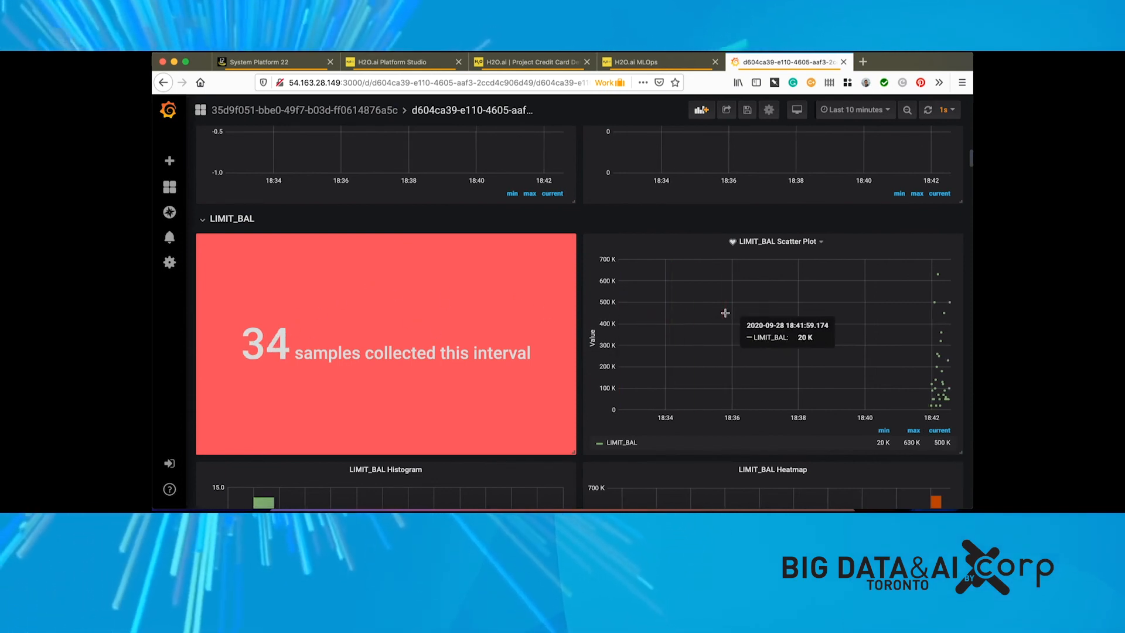
{"action": "scroll", "coordinate": [725, 313], "scroll_direction": "down", "scroll_amount": 4}
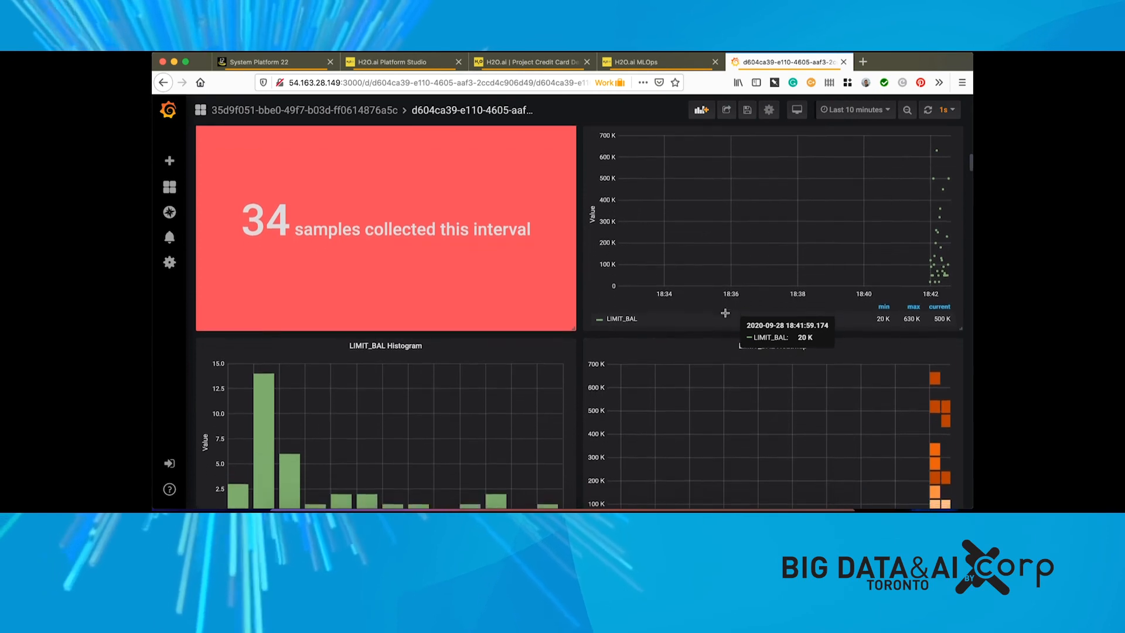
{"action": "scroll", "coordinate": [725, 313], "scroll_direction": "down", "scroll_amount": 1}
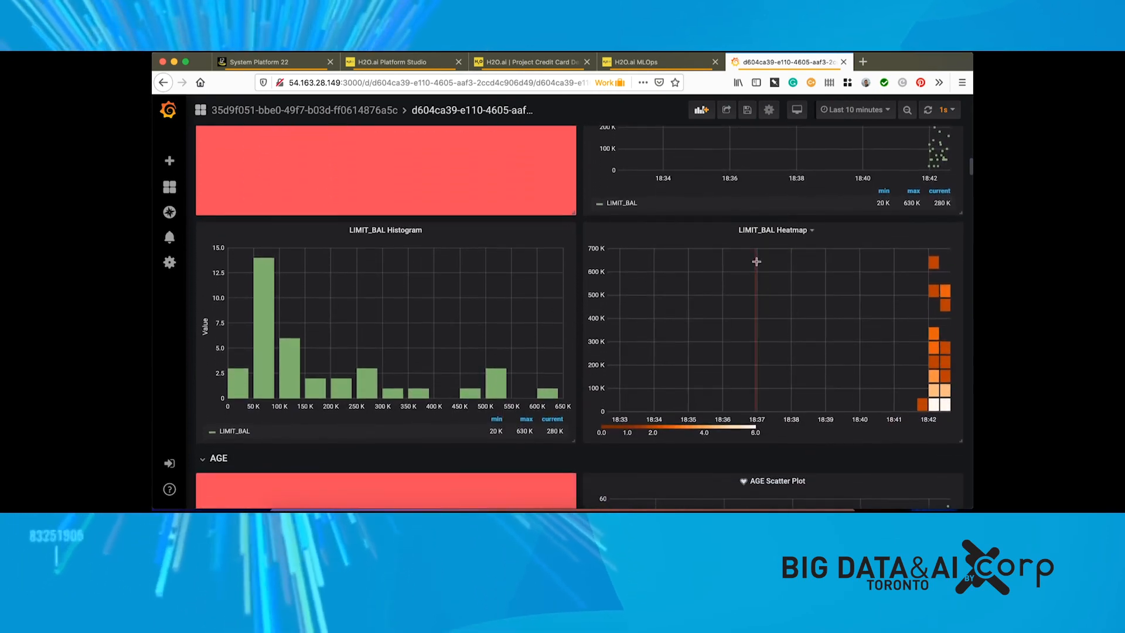
{"action": "scroll", "coordinate": [488, 321], "scroll_direction": "down", "scroll_amount": 6}
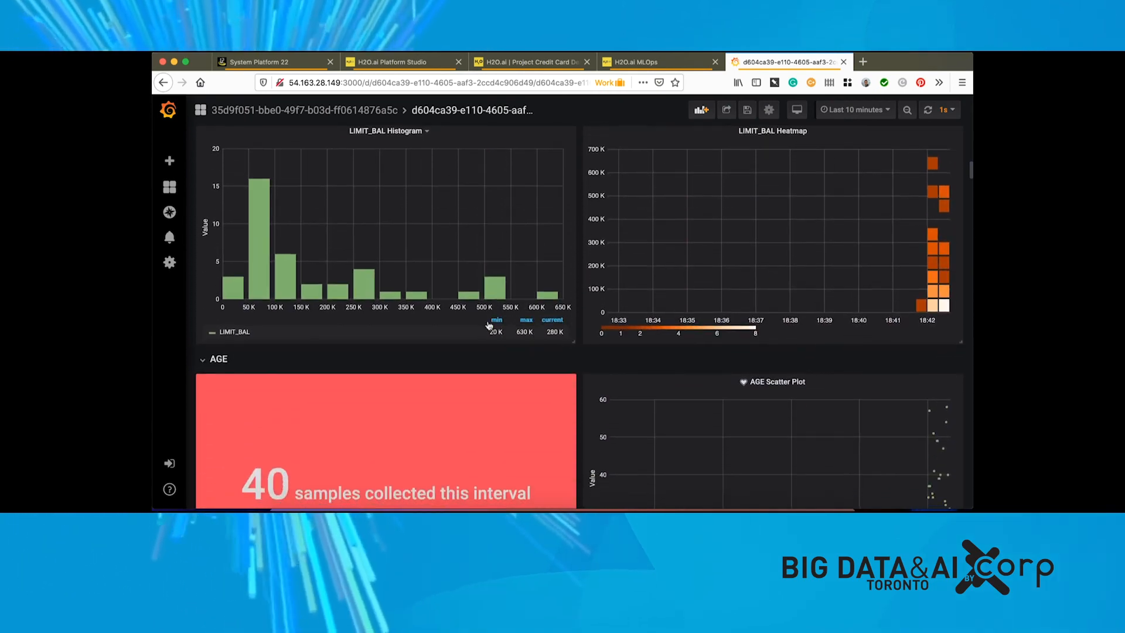
{"action": "scroll", "coordinate": [686, 362], "scroll_direction": "down", "scroll_amount": 1}
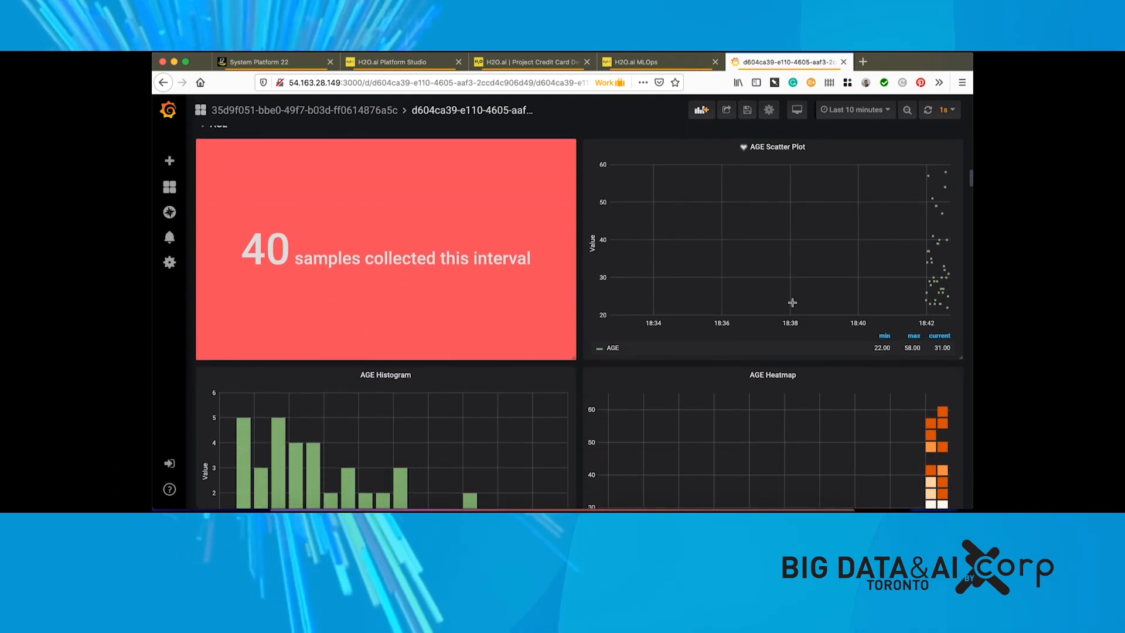
{"action": "scroll", "coordinate": [832, 298], "scroll_direction": "down", "scroll_amount": 2}
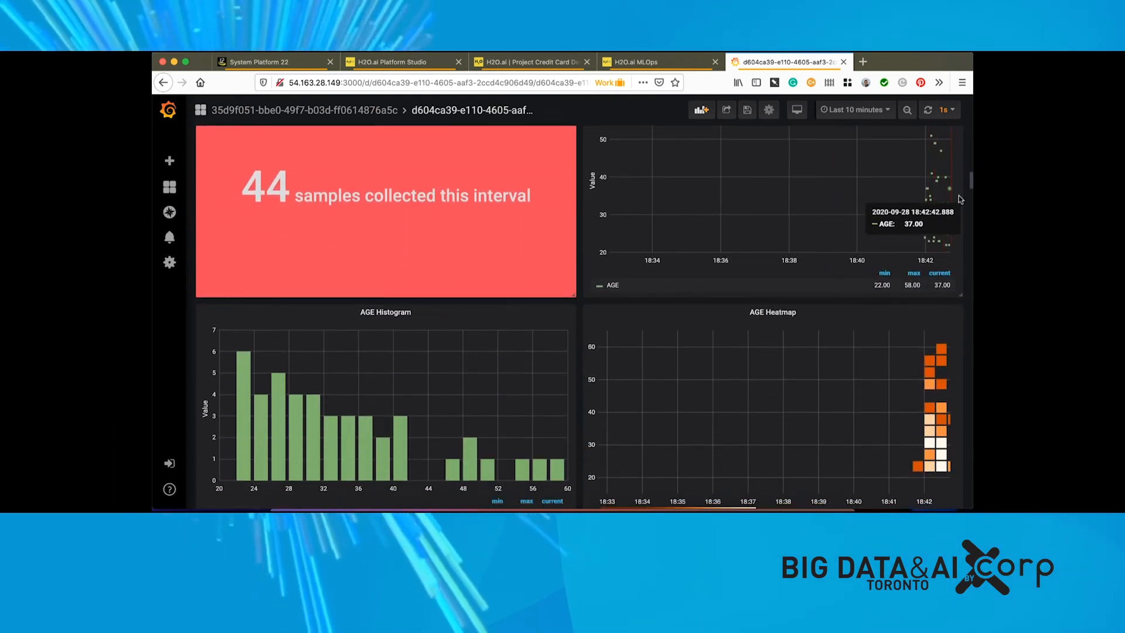
- Examine the BILL_AMT6 charts and the DEFAULT_PAYMENT_NEXT_MONTH.0 and DEFAULT_PAYMENT_NEXT_MONTH.1 prediction charts further down the dashboard
{"action": "left_click_drag", "start_coordinate": [970, 188], "coordinate": [970, 387]}
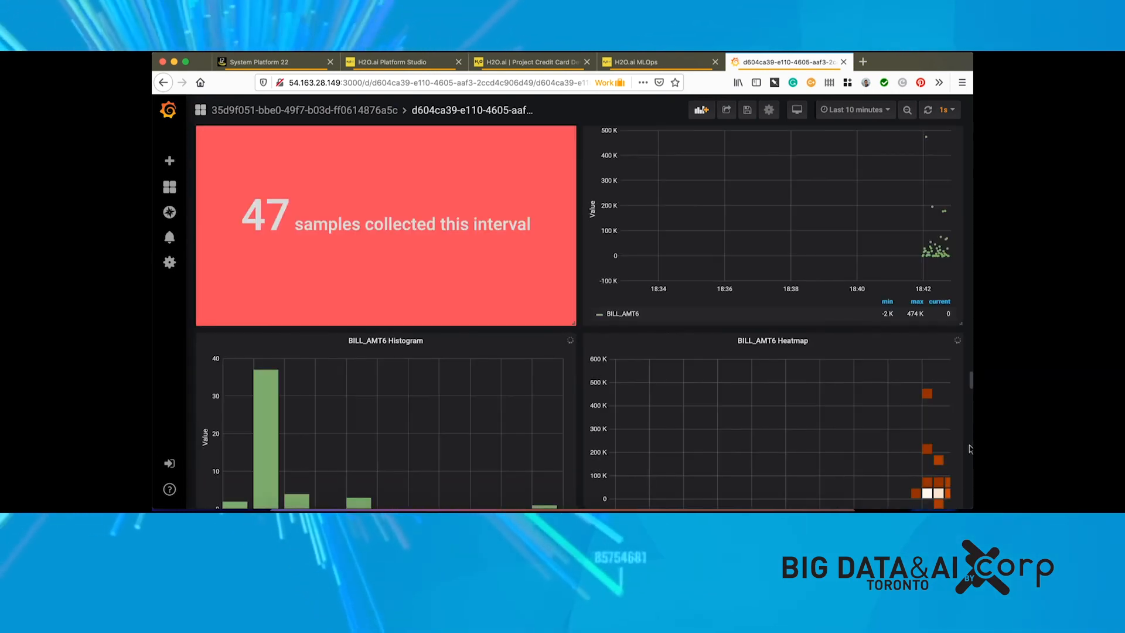
{"action": "left_click", "coordinate": [969, 448]}
{"action": "scroll", "coordinate": [856, 437], "scroll_direction": "down", "scroll_amount": 10}
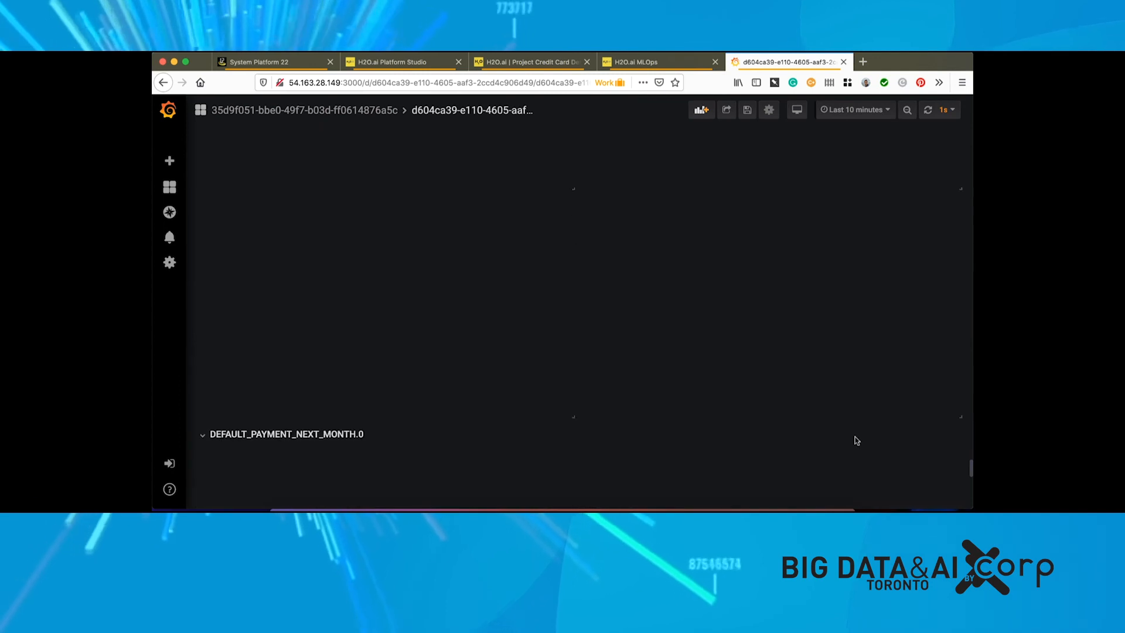
{"action": "scroll", "coordinate": [855, 437], "scroll_direction": "down", "scroll_amount": 3}
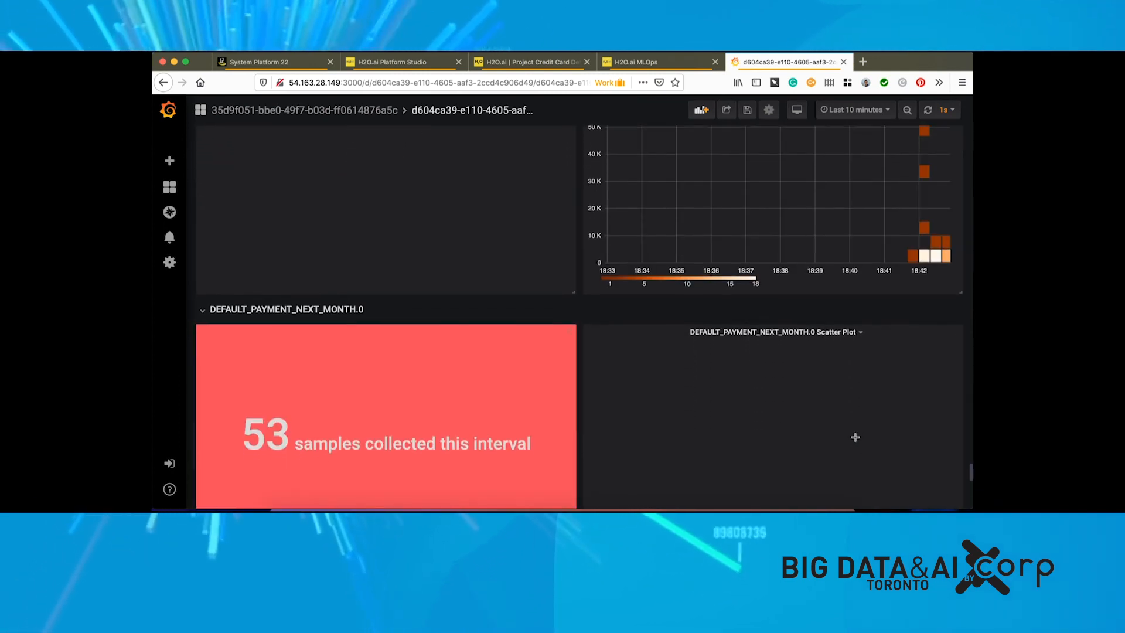
{"action": "scroll", "coordinate": [856, 440], "scroll_direction": "down", "scroll_amount": 12}
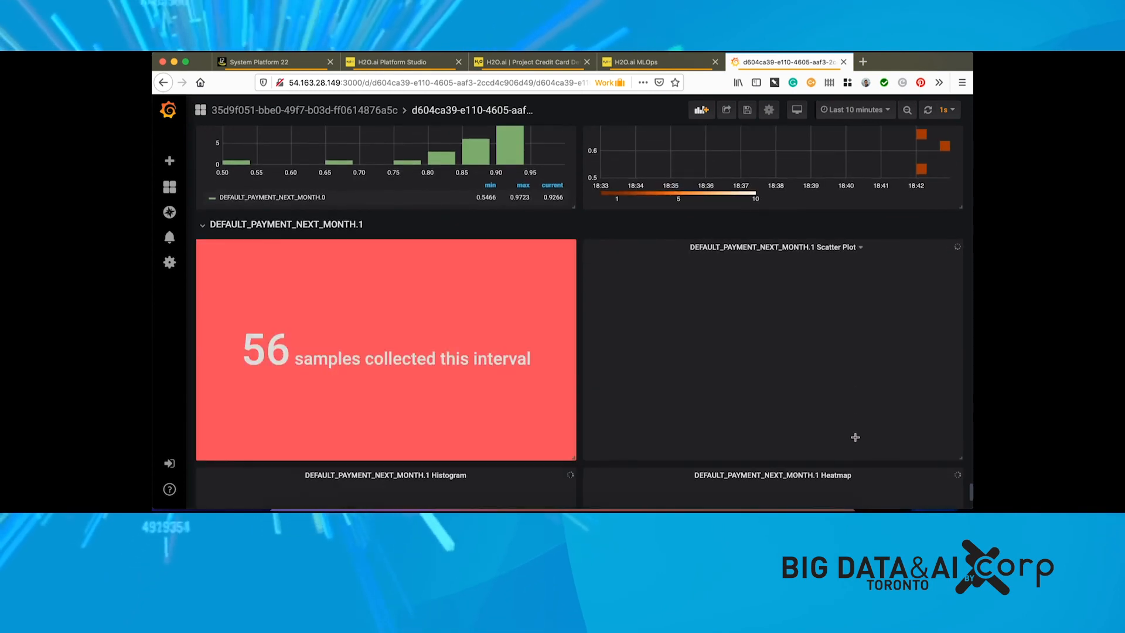
{"action": "scroll", "coordinate": [855, 437], "scroll_direction": "down", "scroll_amount": 4}
{"action": "scroll", "coordinate": [855, 437], "scroll_direction": "down", "scroll_amount": 1}
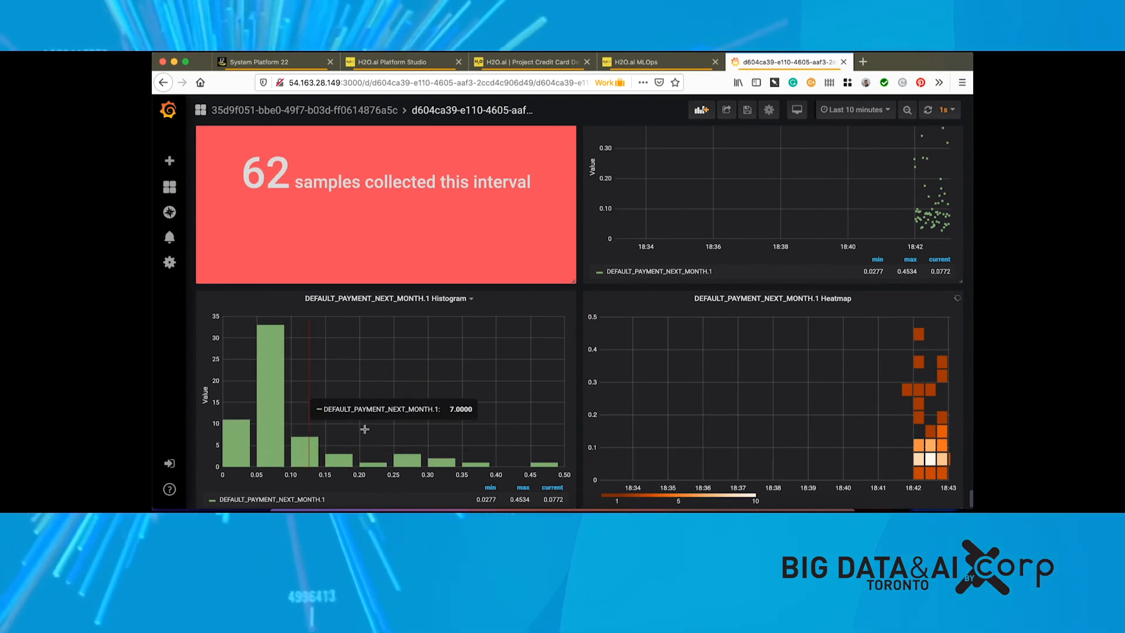
{"action": "scroll", "coordinate": [486, 375], "scroll_direction": "up", "scroll_amount": 5}
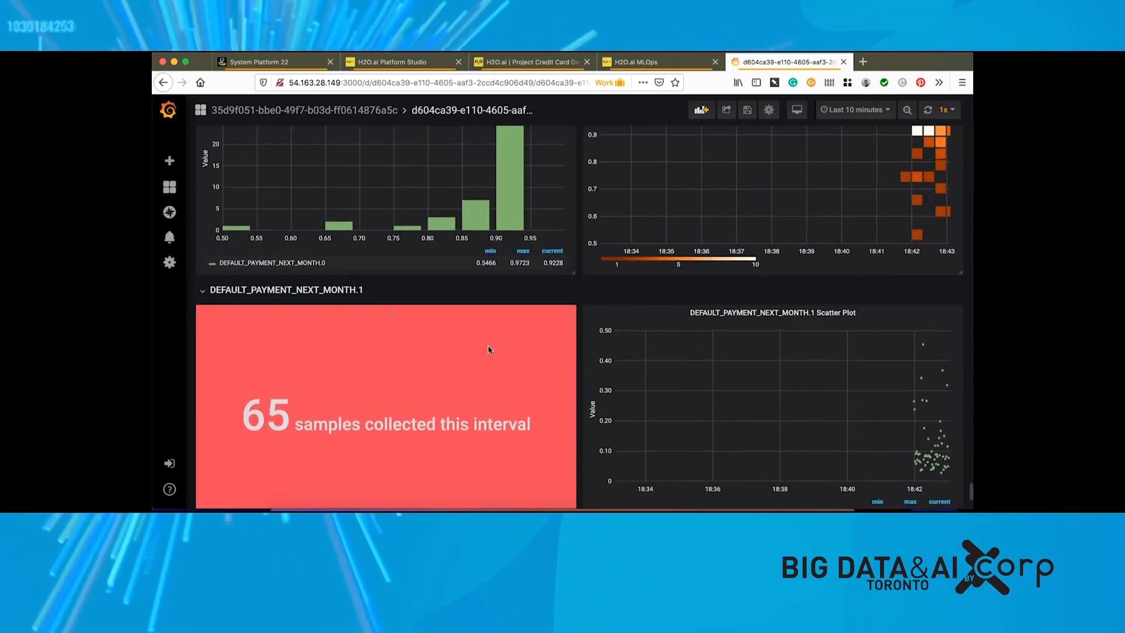
{"action": "scroll", "coordinate": [490, 350], "scroll_direction": "up", "scroll_amount": 3}
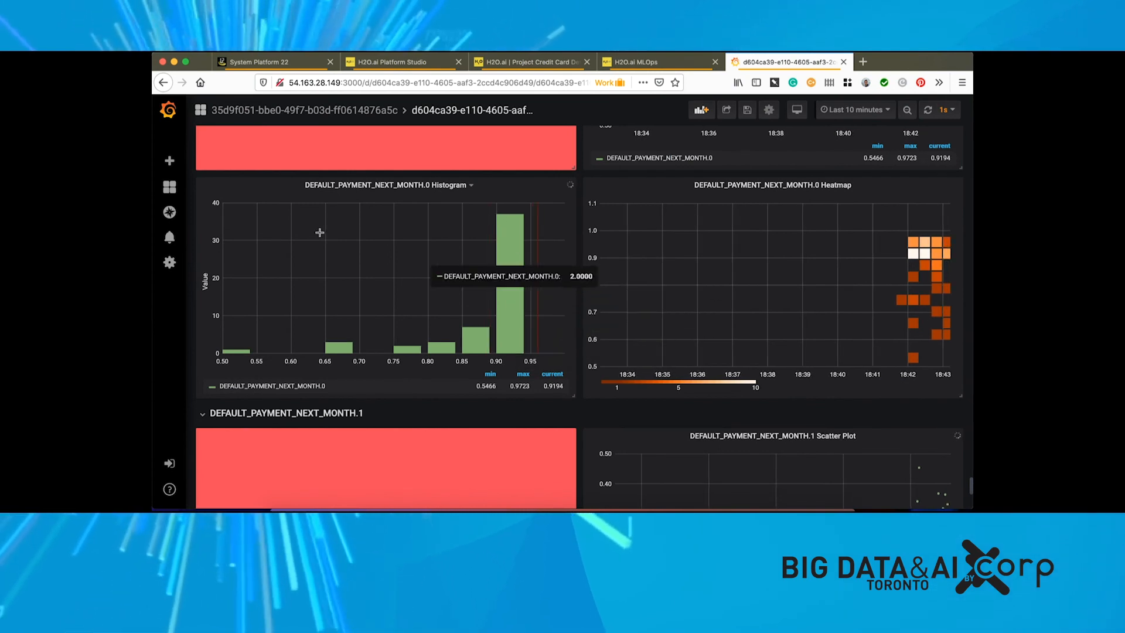
- Open the alert rules list, saving the dashboard changes with the note "Big Toronto Data"
{"action": "mouse_move", "coordinate": [174, 255]}
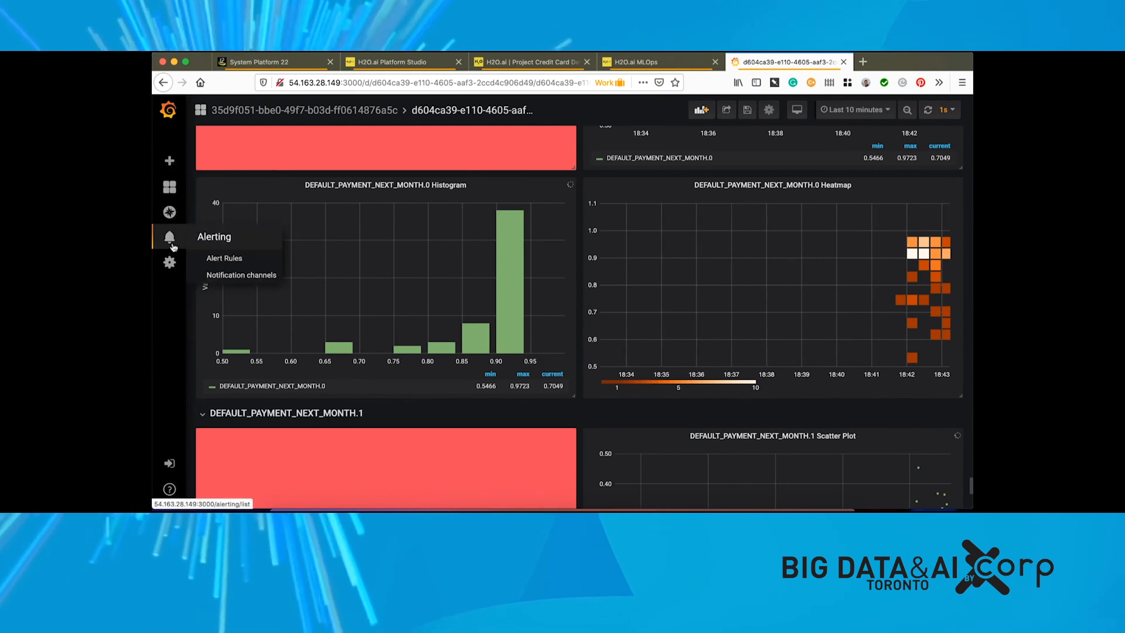
{"action": "left_click", "coordinate": [215, 259]}
{"action": "left_click", "coordinate": [513, 223]}
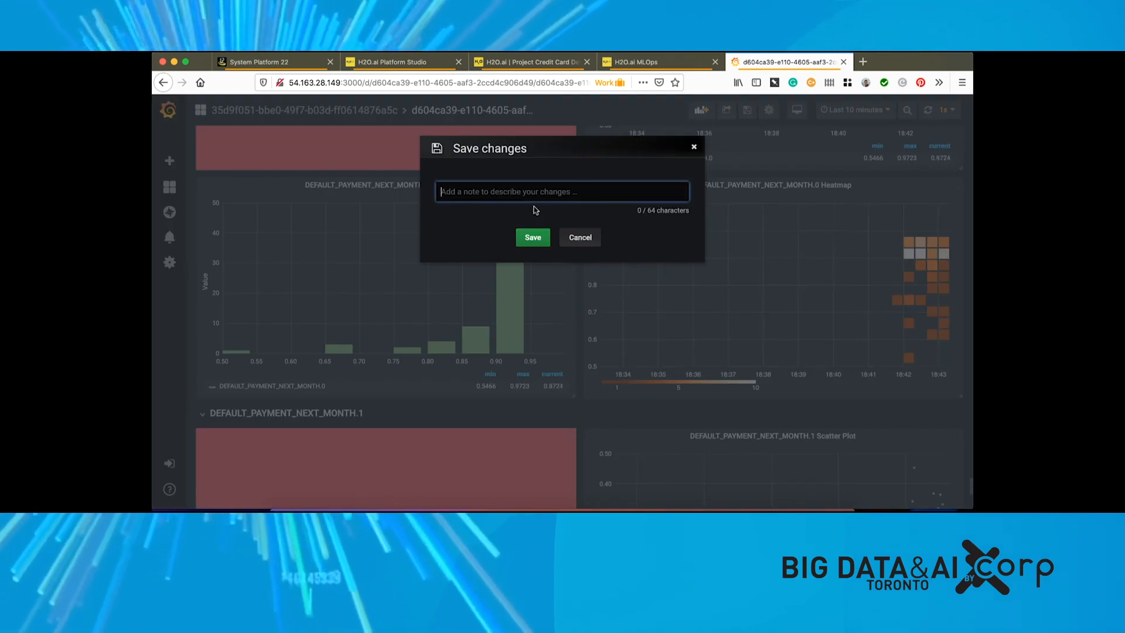
{"action": "type", "text": "Big"}
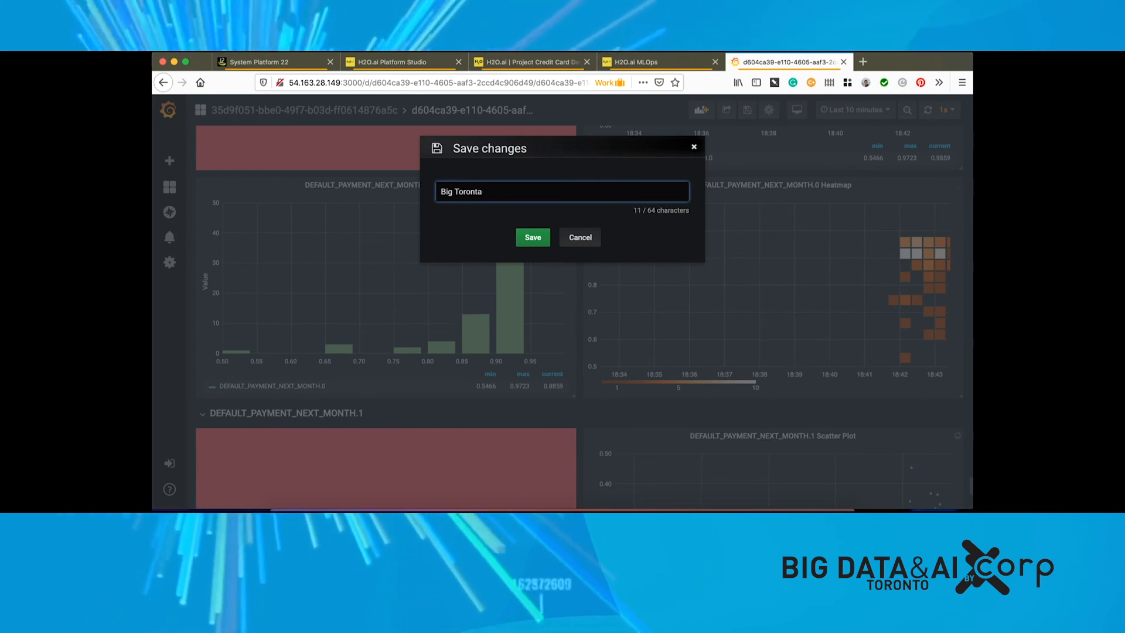
{"action": "type", "text": "Toronto Data"}
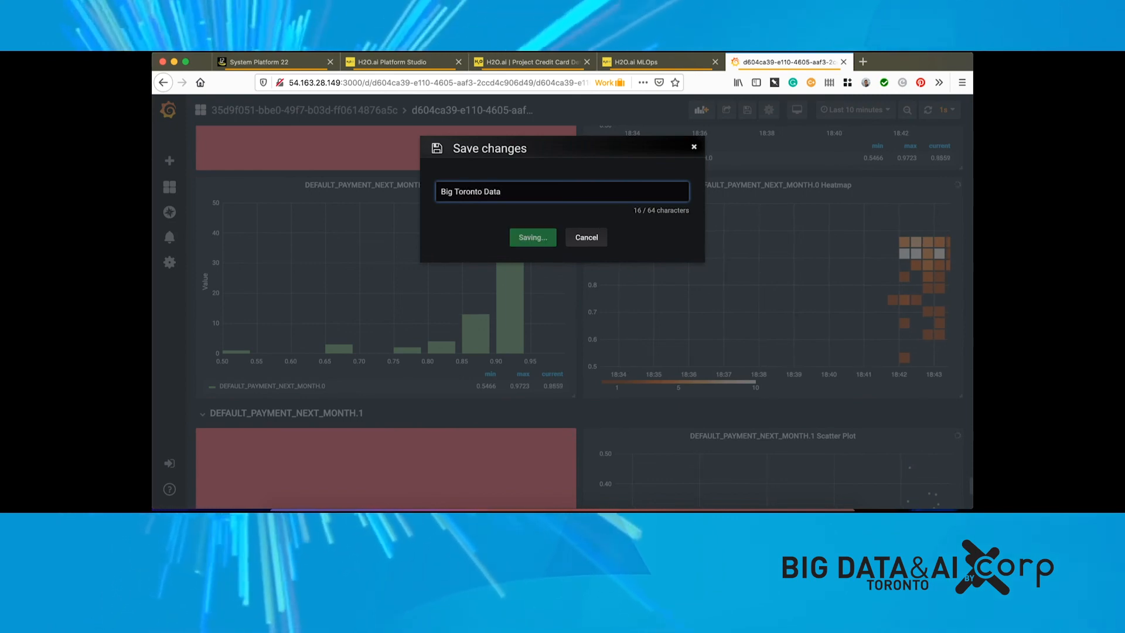
{"action": "key", "text": "Return"}
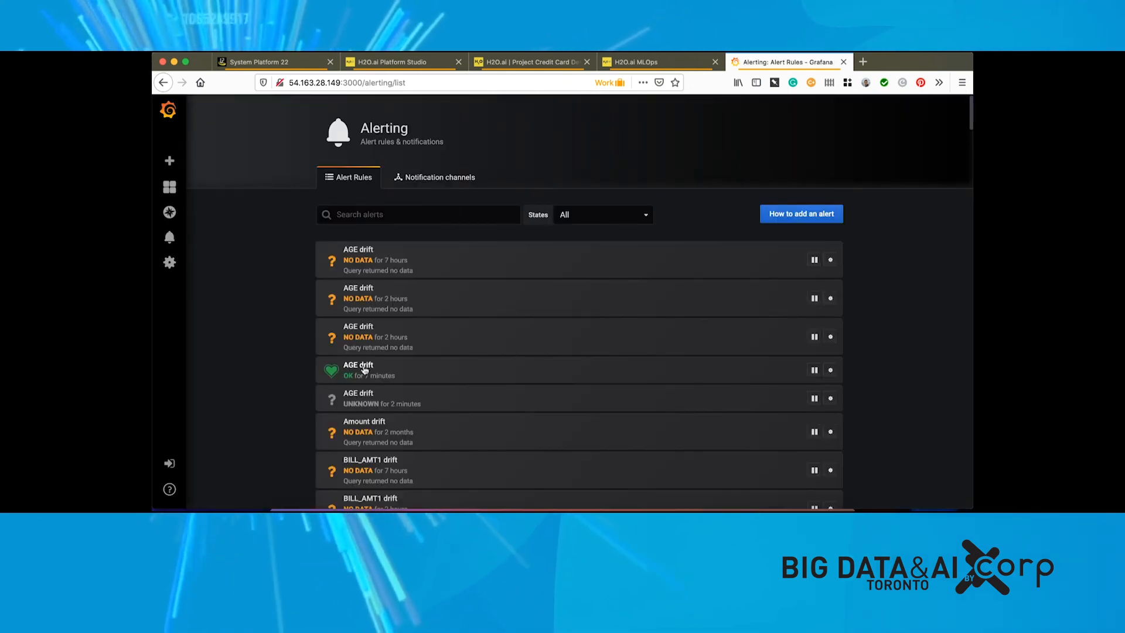
- Open the AGE drift alert rule that is in the OK state and examine its conditions and error handling settings
{"action": "left_click", "coordinate": [830, 371]}
{"action": "scroll", "coordinate": [518, 320], "scroll_direction": "down", "scroll_amount": 2}
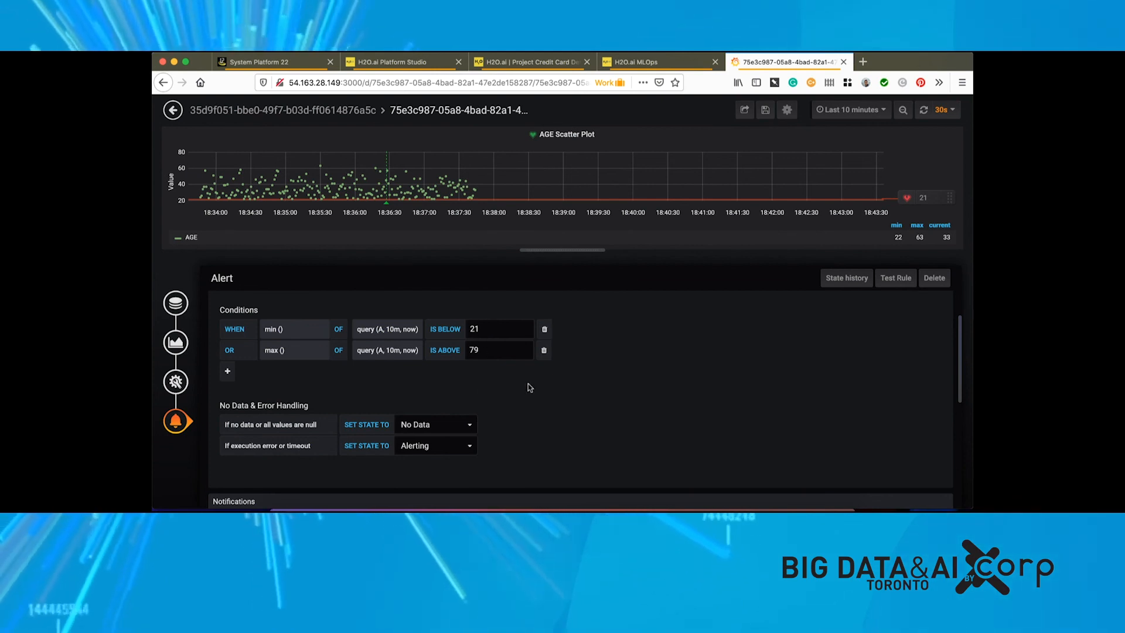
{"action": "scroll", "coordinate": [469, 387], "scroll_direction": "down", "scroll_amount": 1}
{"action": "scroll", "coordinate": [527, 375], "scroll_direction": "up", "scroll_amount": 2}
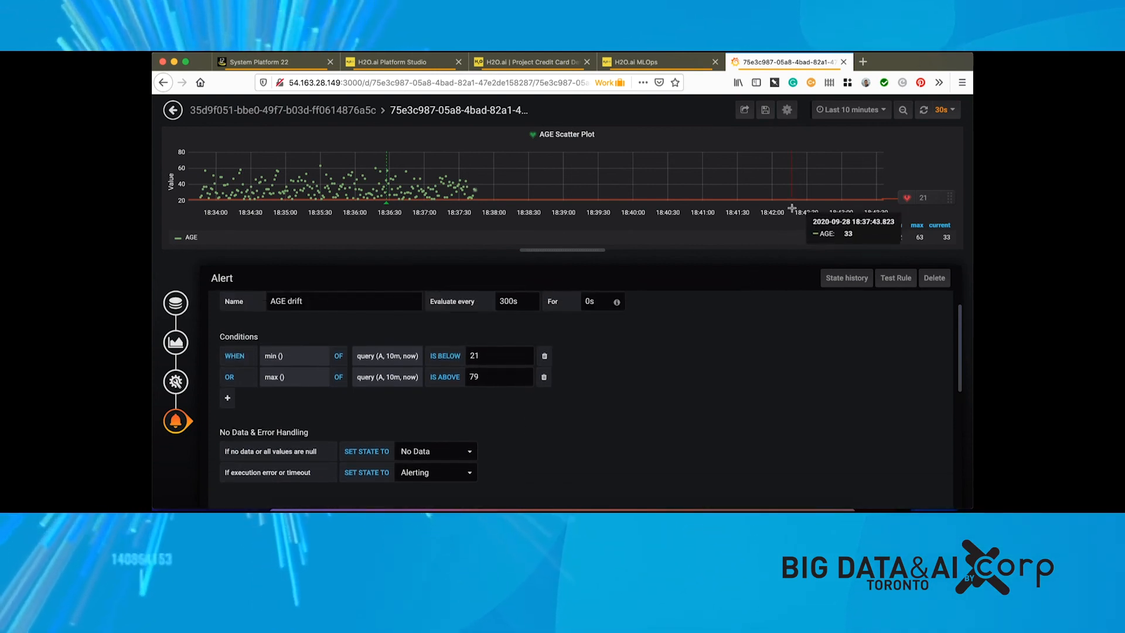